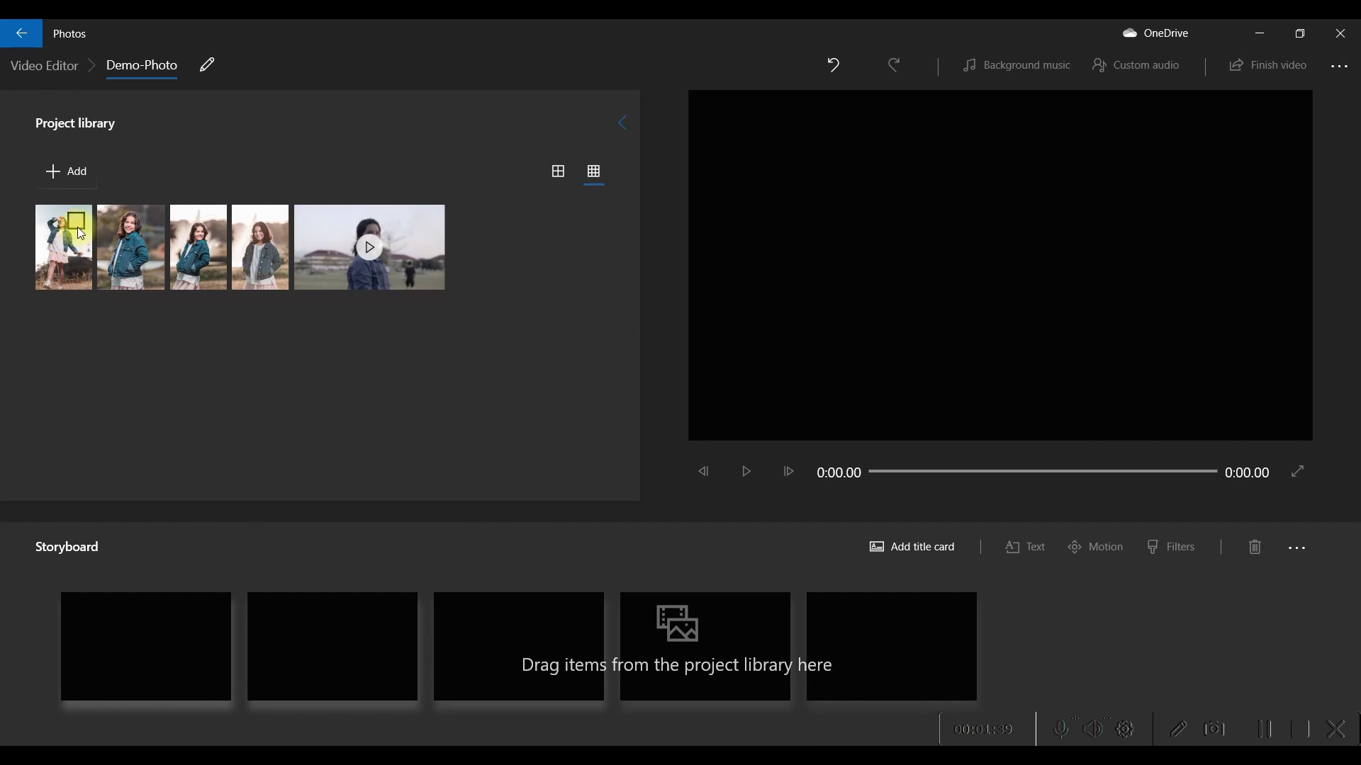
# Step: Place the four photos from the project library into the storyboard
pyautogui.moveTo(260, 247); pyautogui.dragTo(201, 669)
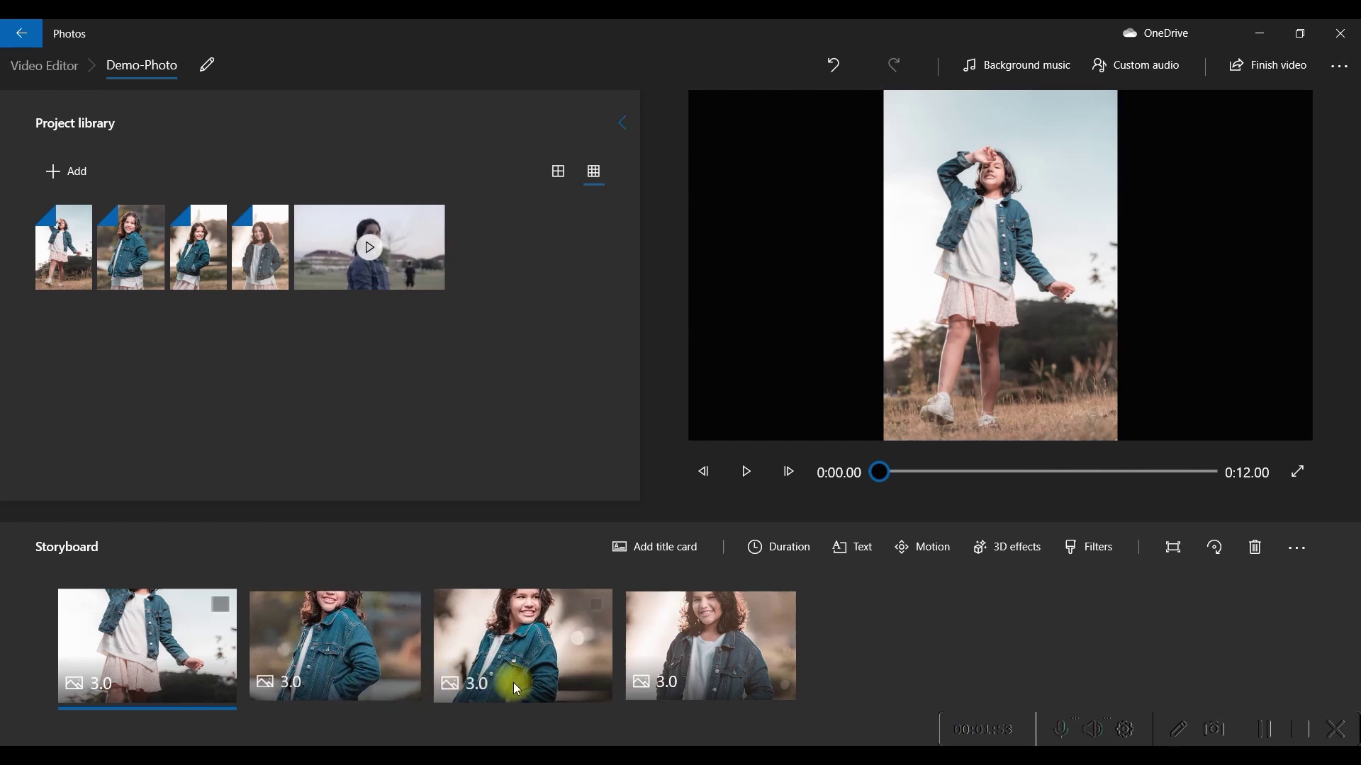
pyautogui.click(406, 222)
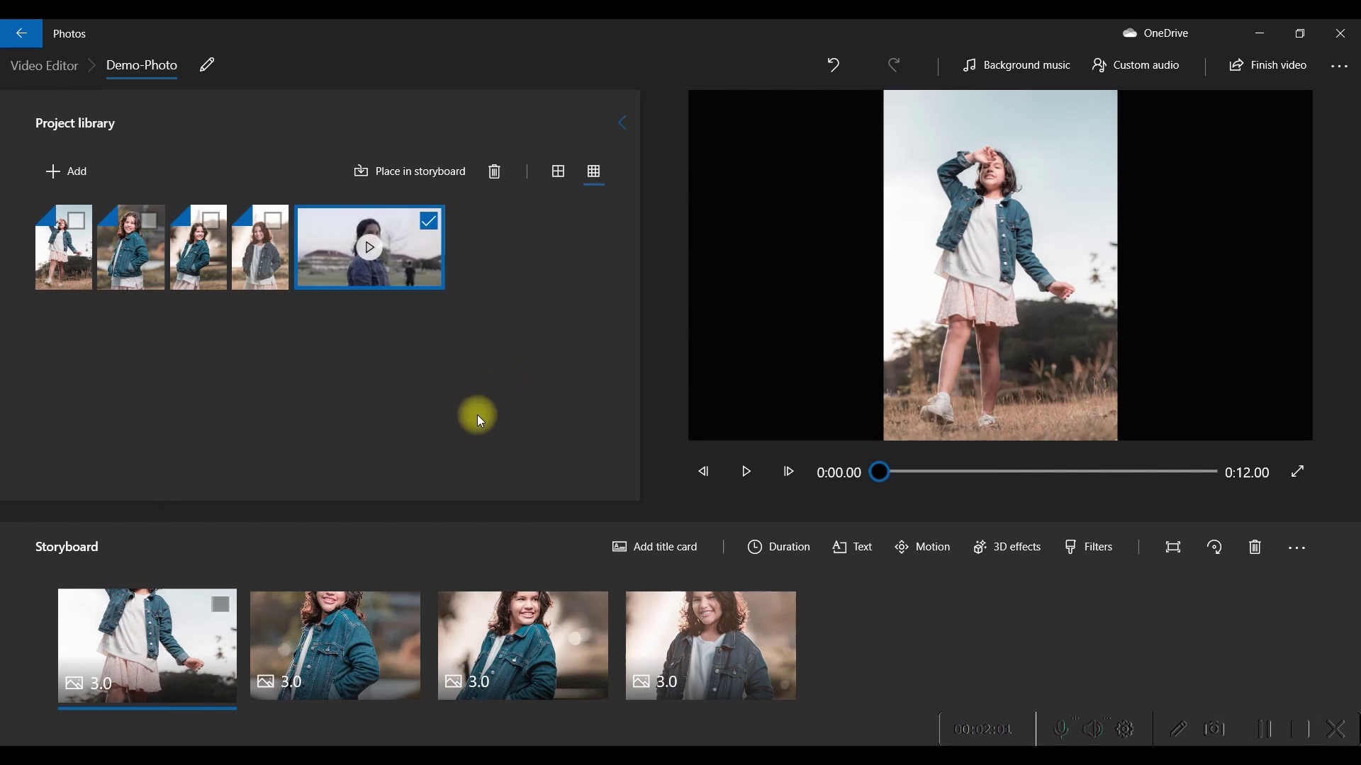
# Step: Set the duration of the first storyboard photo to 2 seconds
pyautogui.rightClick(156, 622)
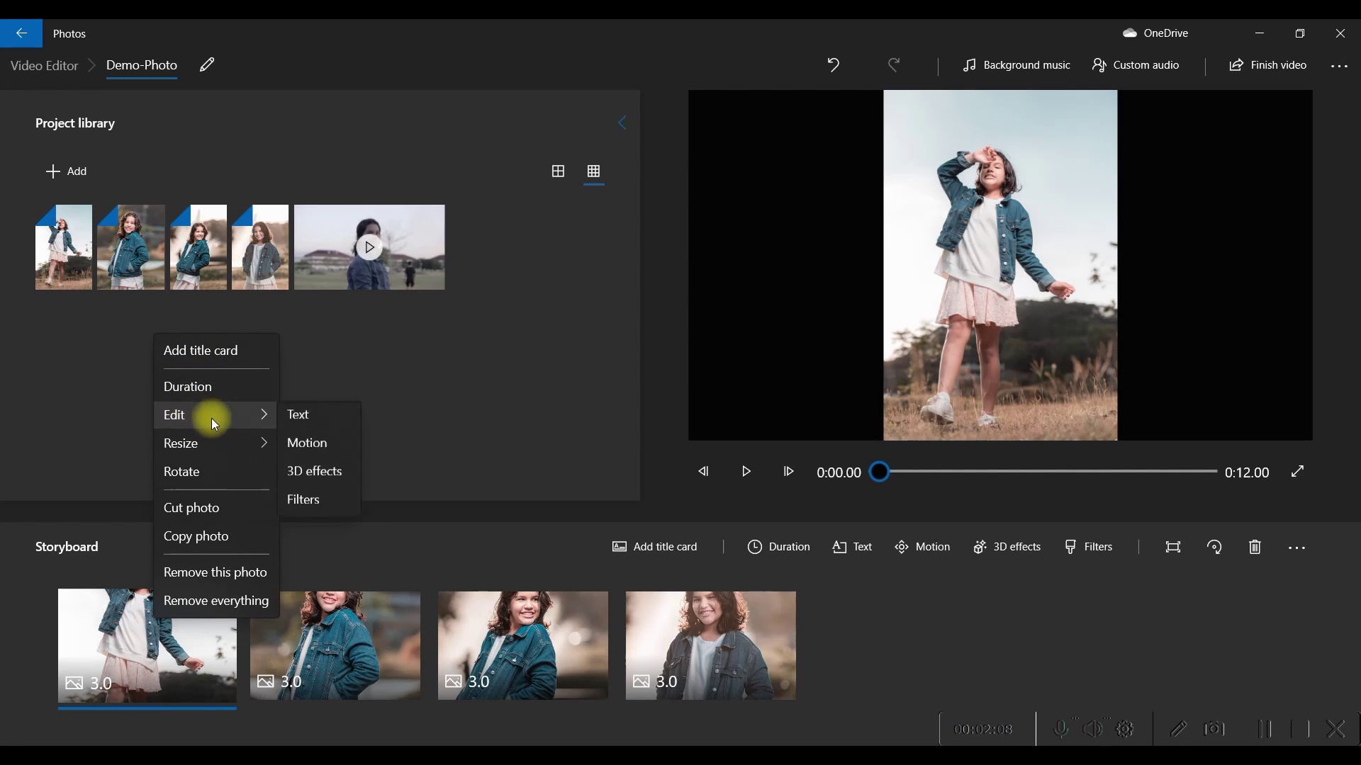
pyautogui.moveTo(266, 444)
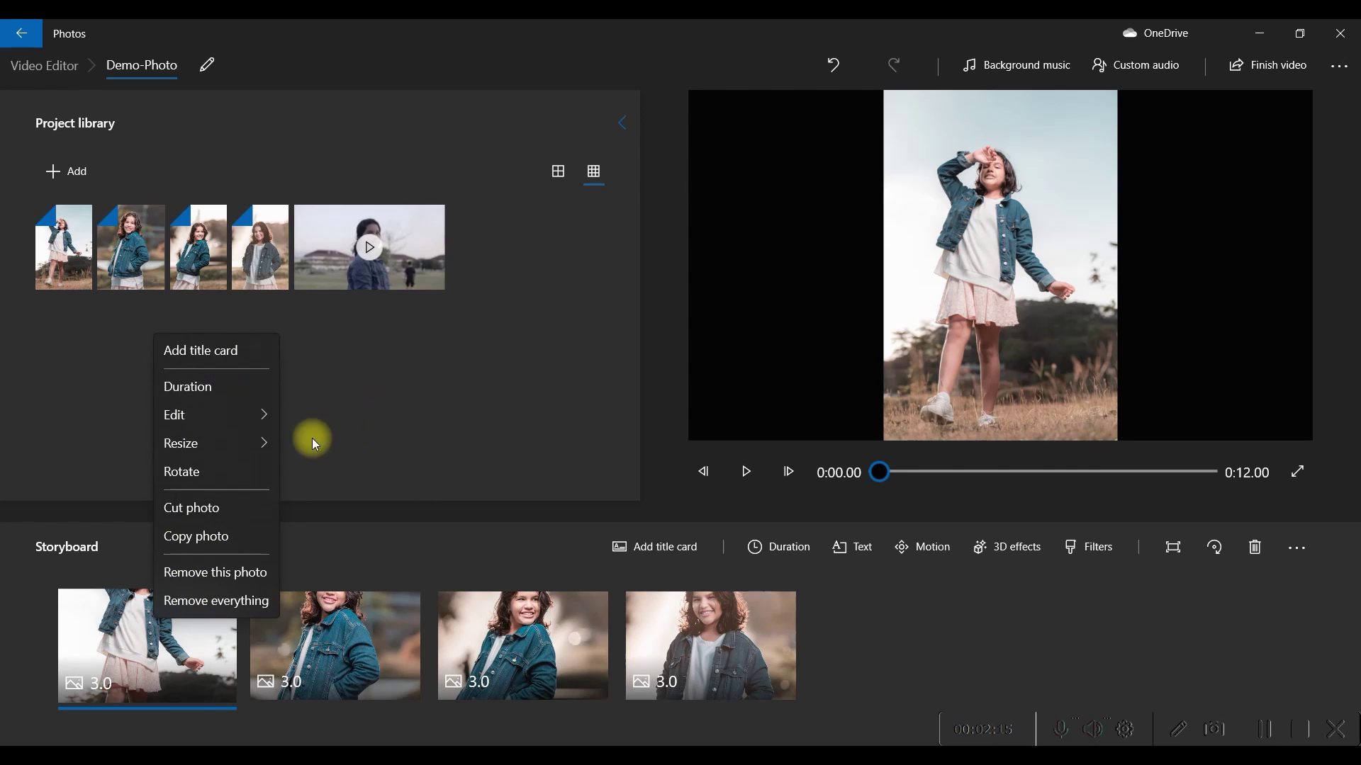
pyautogui.click(205, 392)
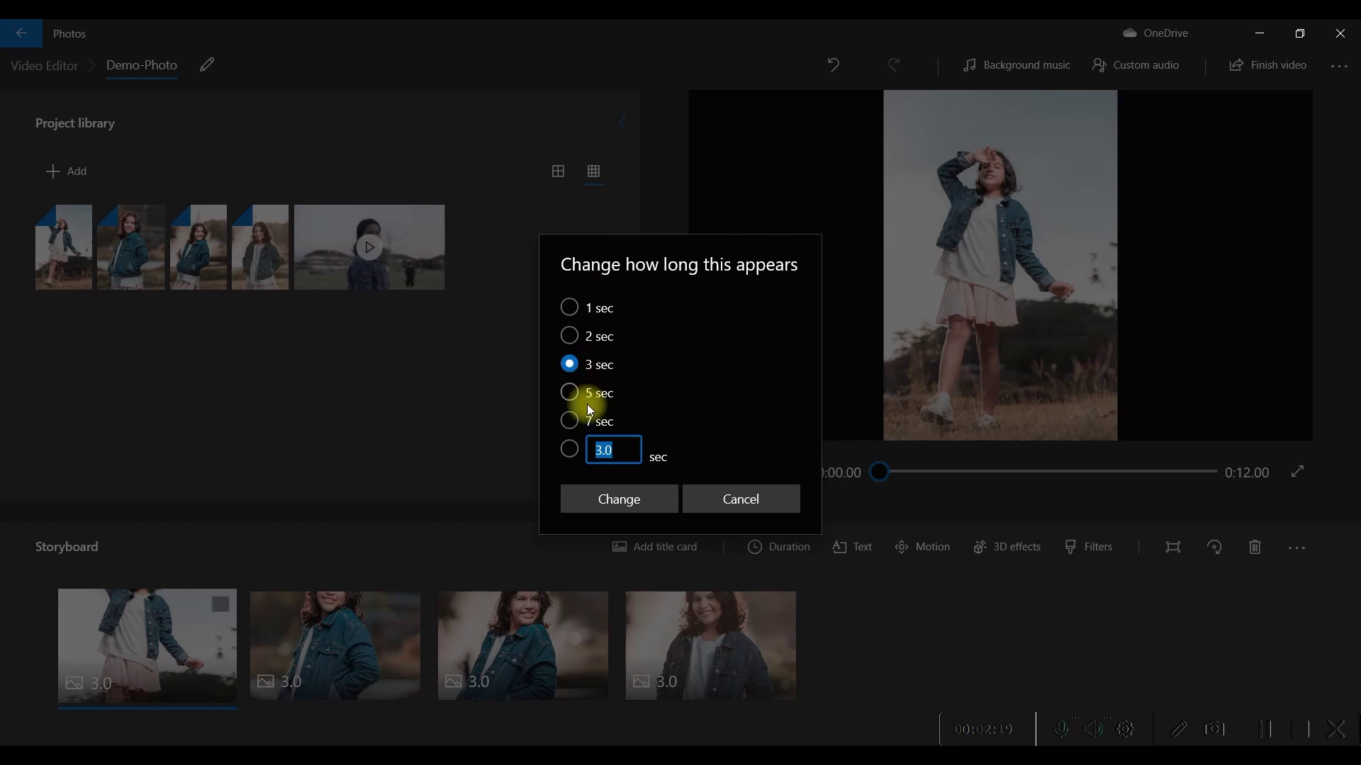
pyautogui.click(570, 337)
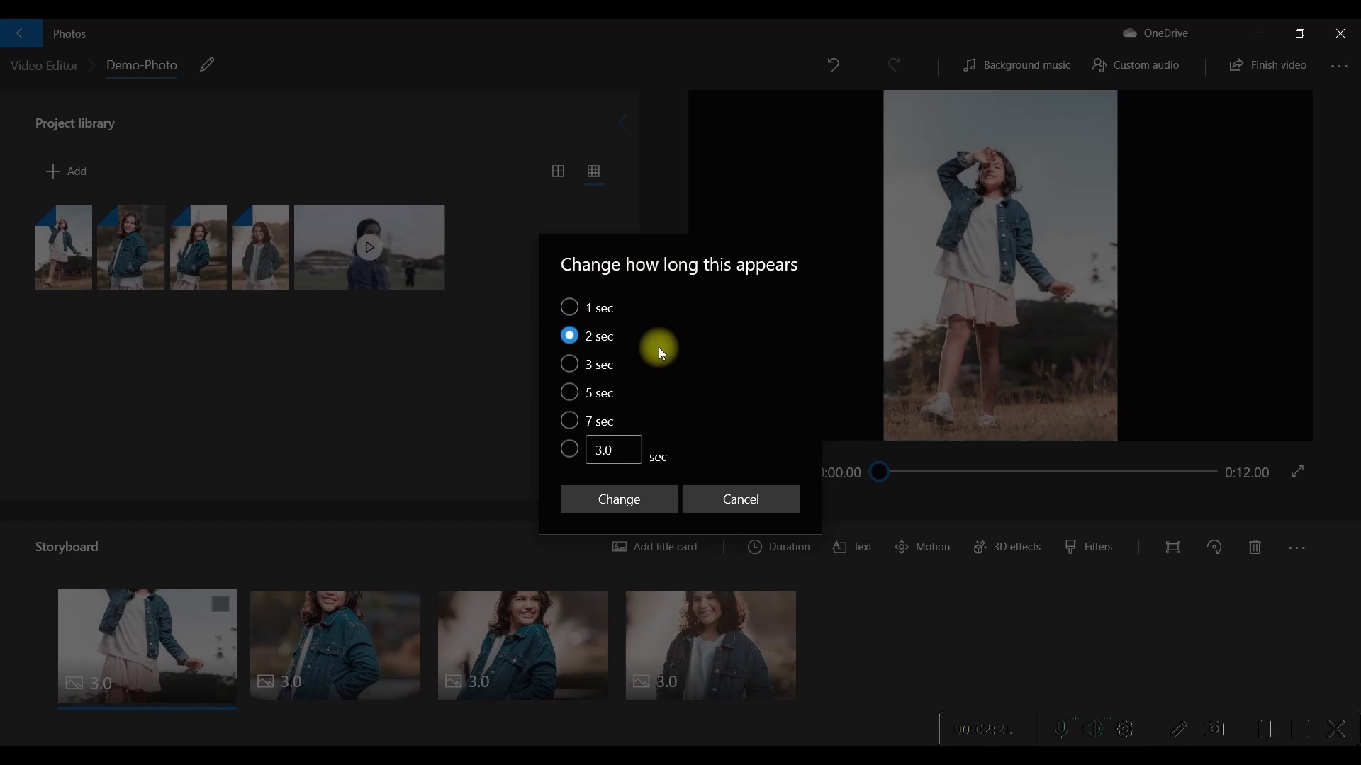
pyautogui.click(619, 494)
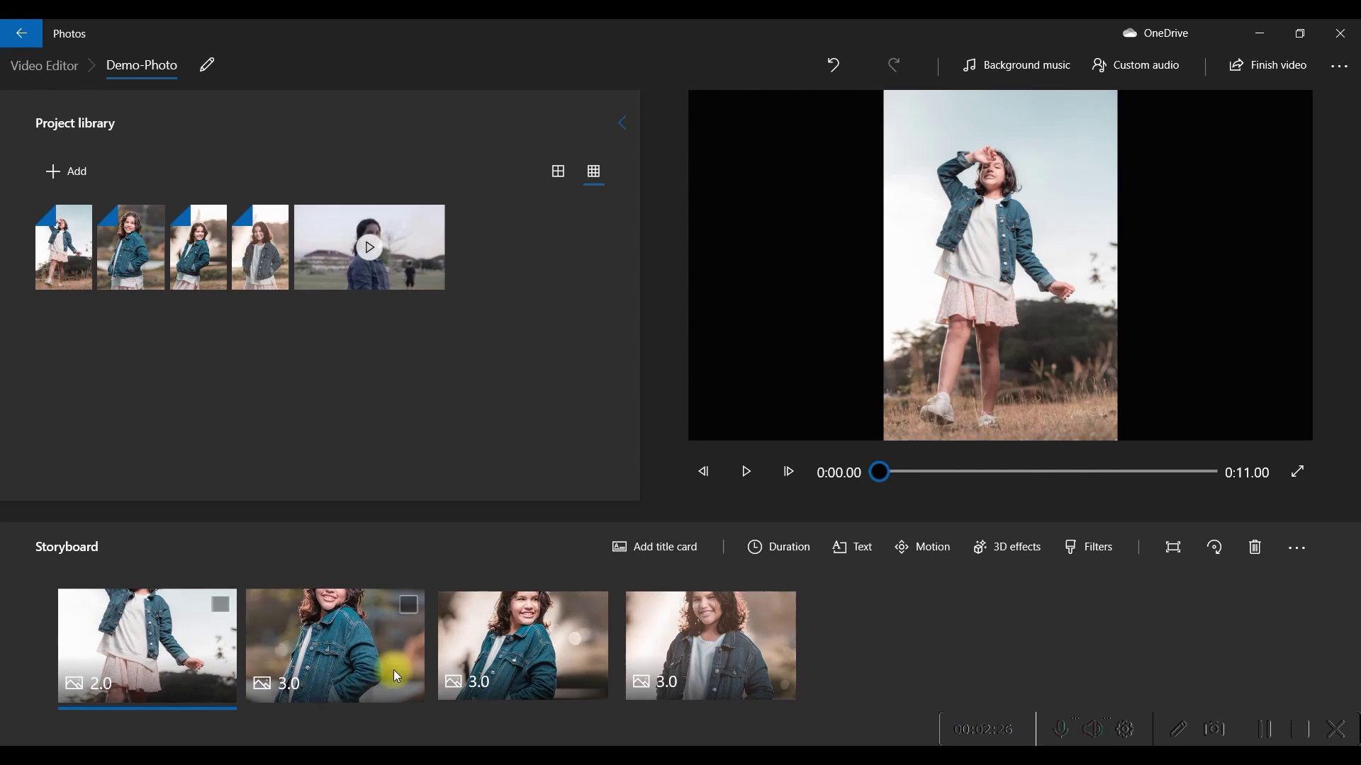
# Step: Set the duration of the second storyboard photo to 2 seconds
pyautogui.click(350, 630)
pyautogui.rightClick(350, 631)
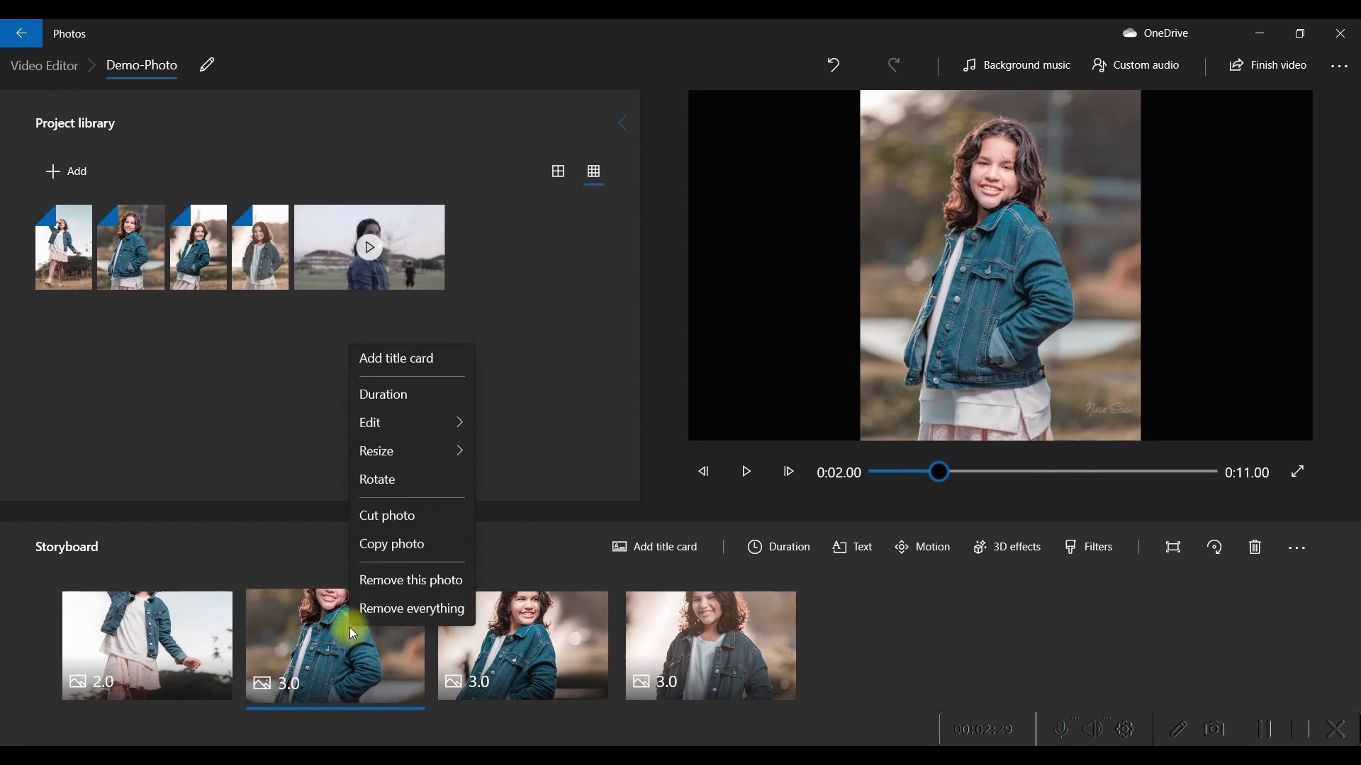
pyautogui.click(383, 393)
pyautogui.click(567, 338)
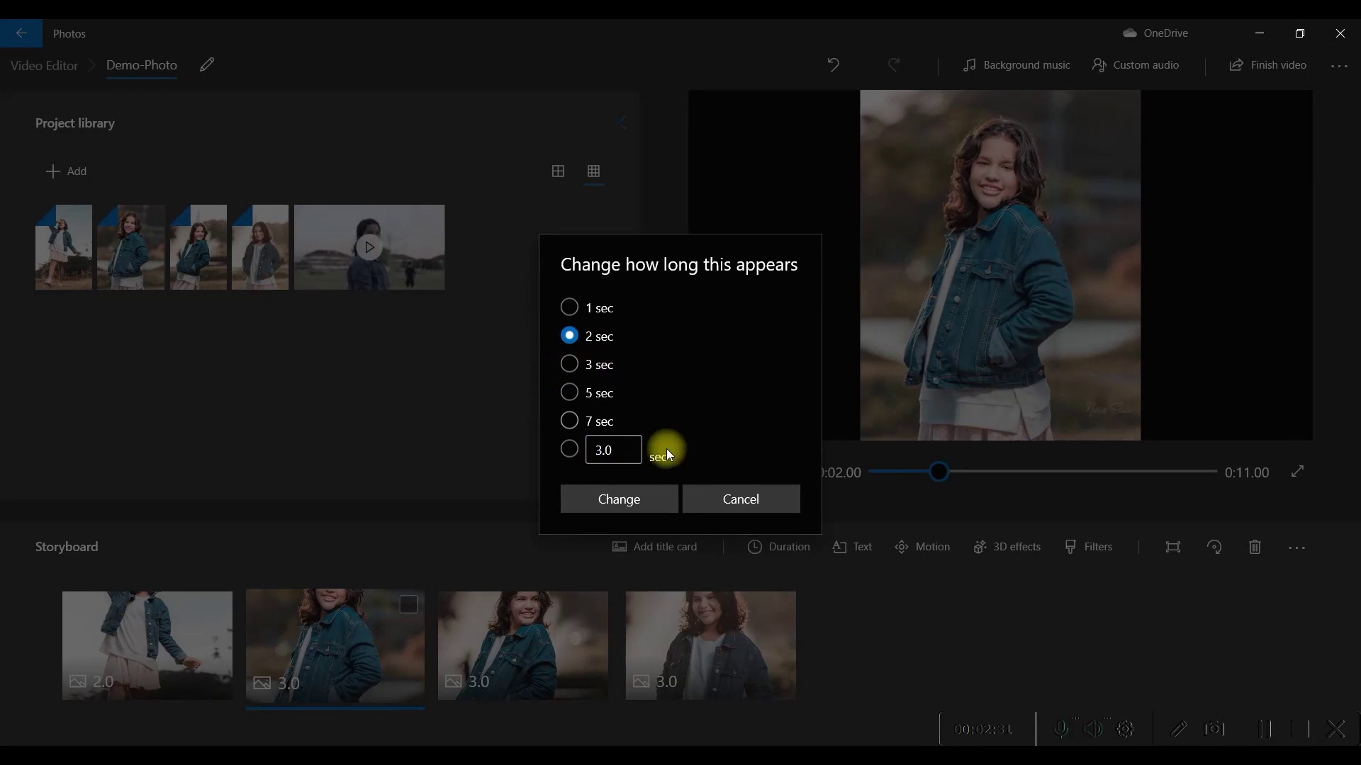
pyautogui.click(623, 500)
# Step: Add the video clip from the project library to the end of the storyboard, after the fourth photo
pyautogui.click(530, 639)
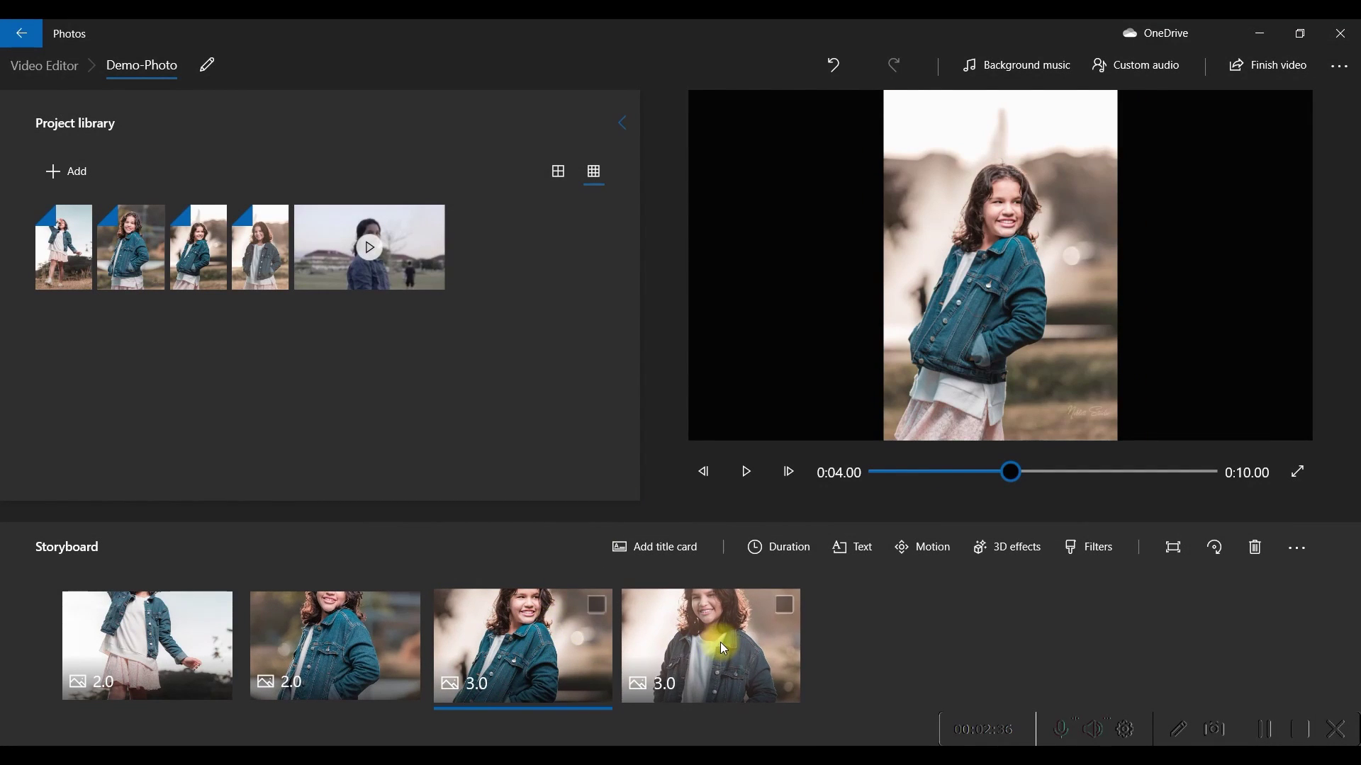
pyautogui.moveTo(375, 262); pyautogui.dragTo(925, 640)
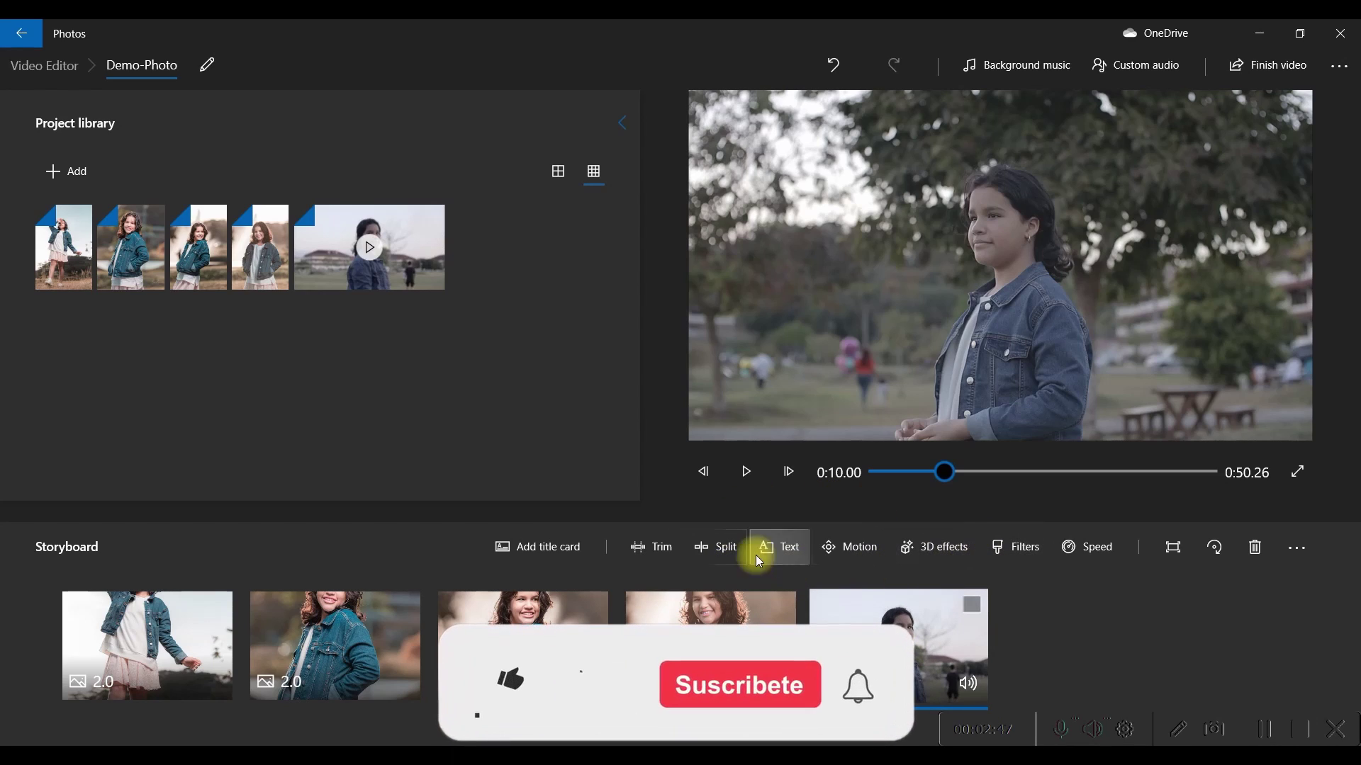
pyautogui.rightClick(877, 603)
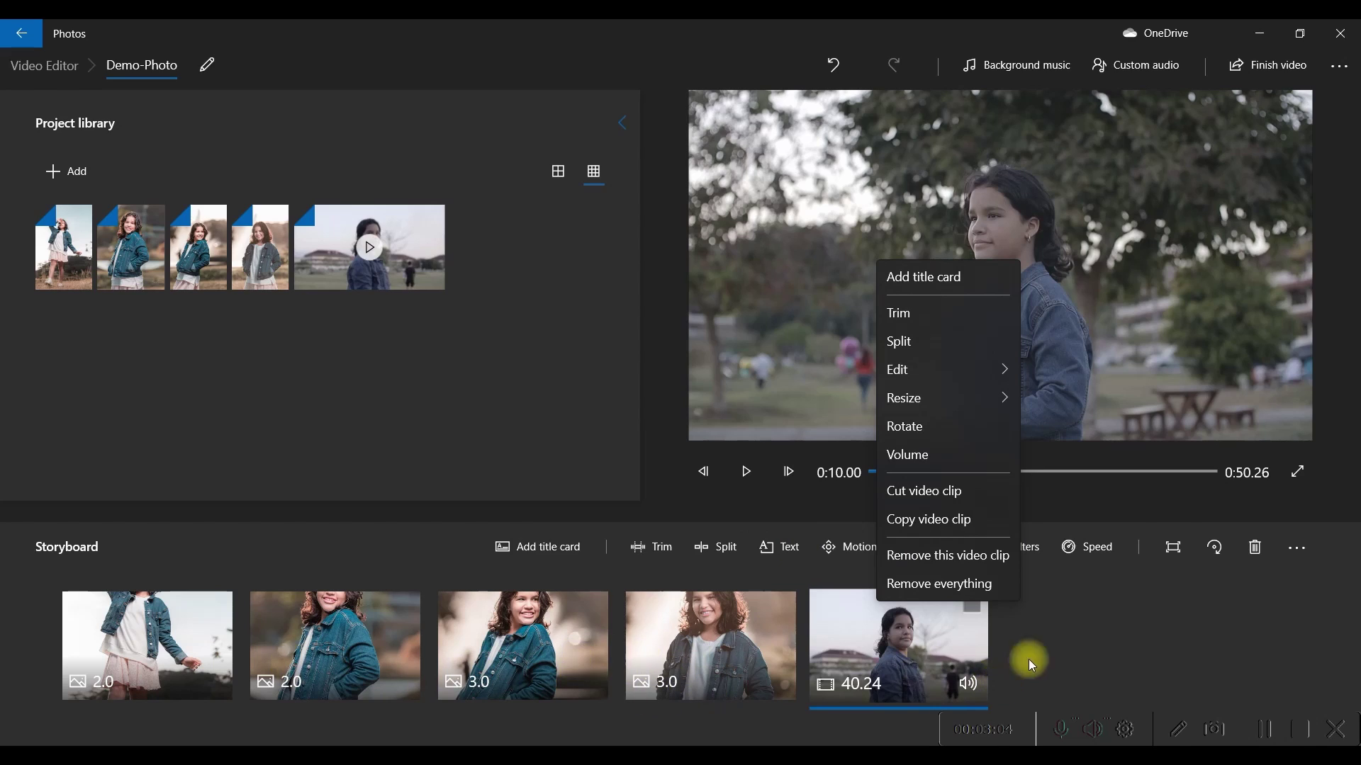
pyautogui.click(1077, 620)
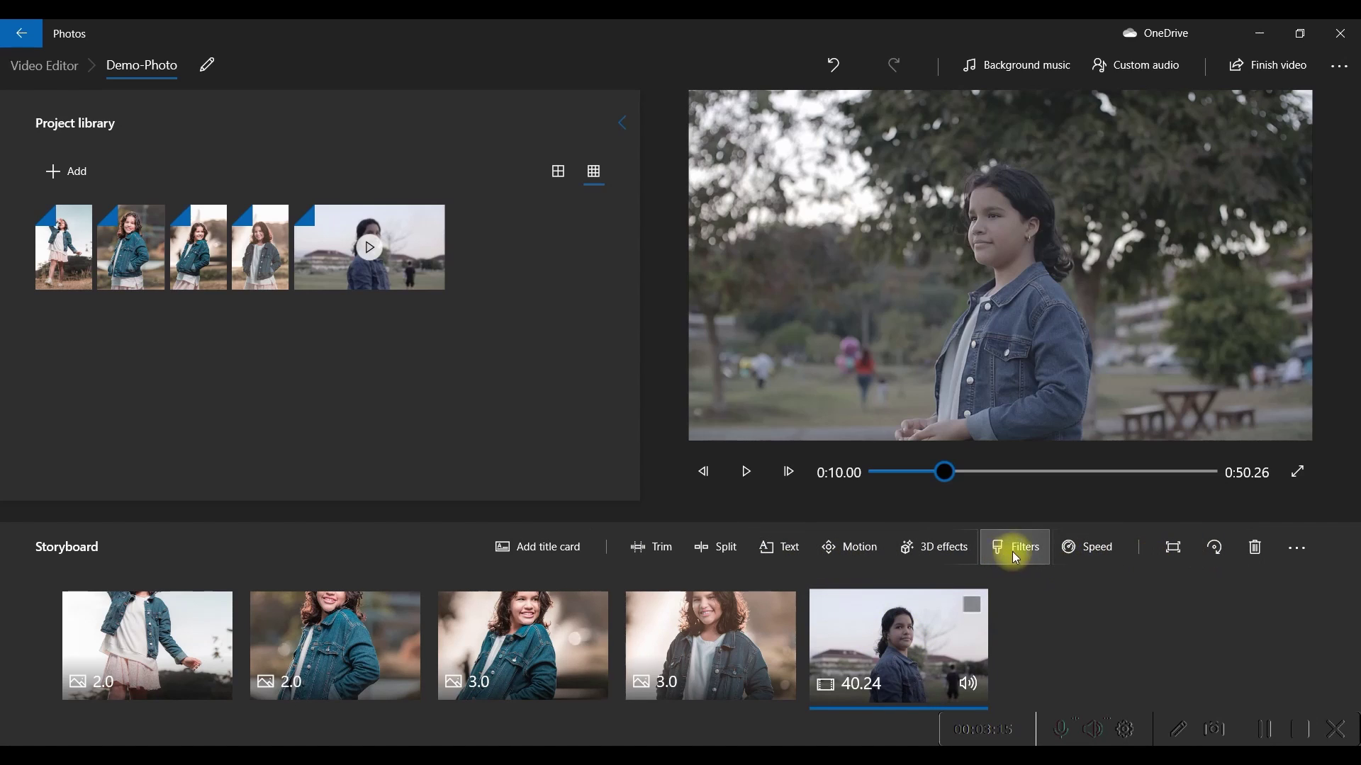
pyautogui.rightClick(911, 628)
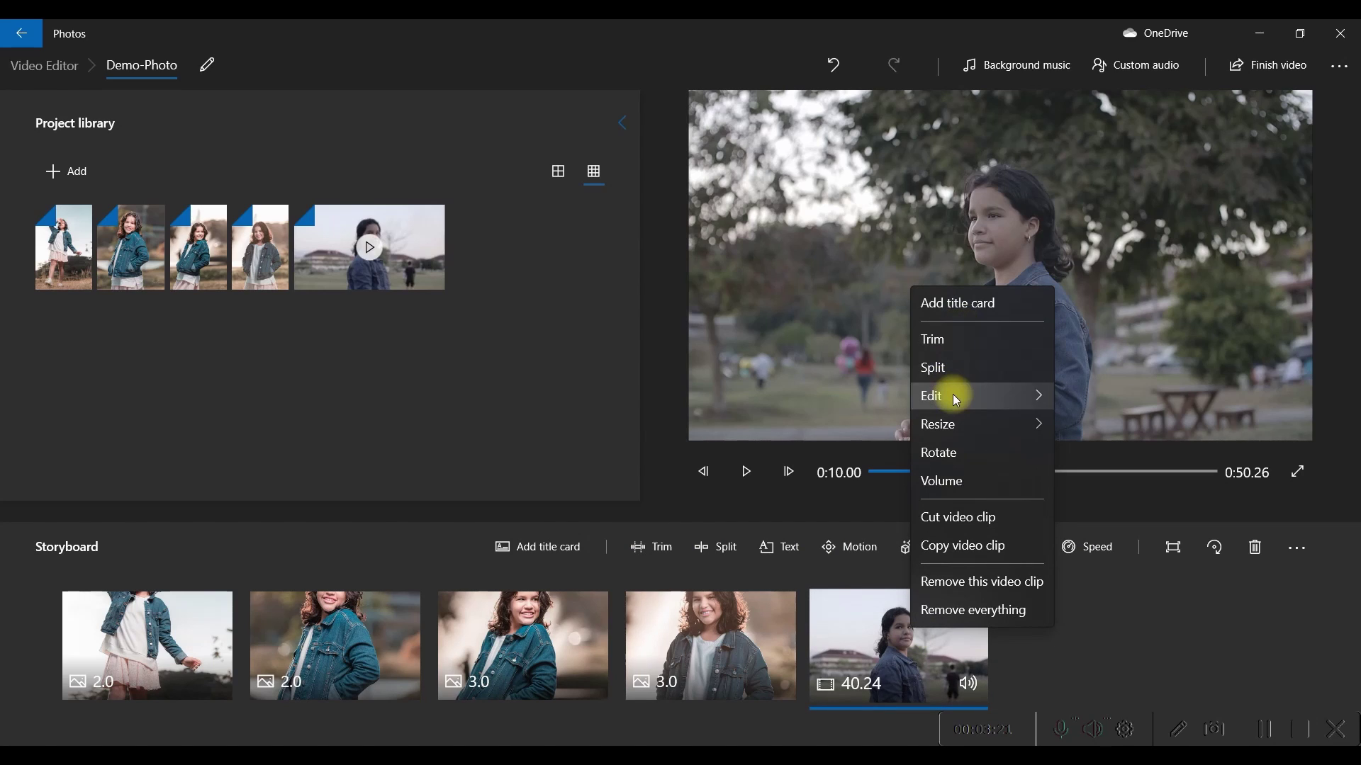
pyautogui.moveTo(951, 395)
pyautogui.click(887, 644)
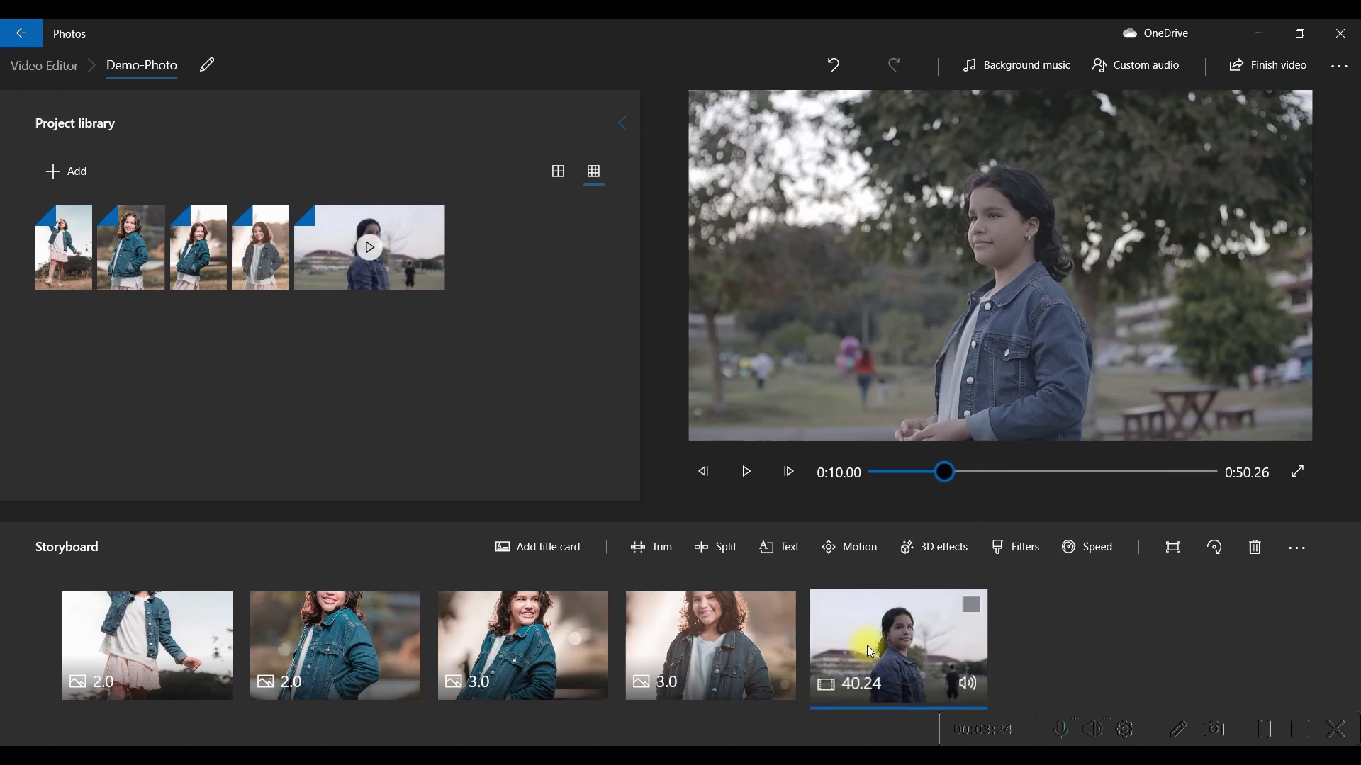
# Step: Start trimming the storyboard video clip, setting its range from about 0:09.10 to about 0:14.96
pyautogui.rightClick(868, 643)
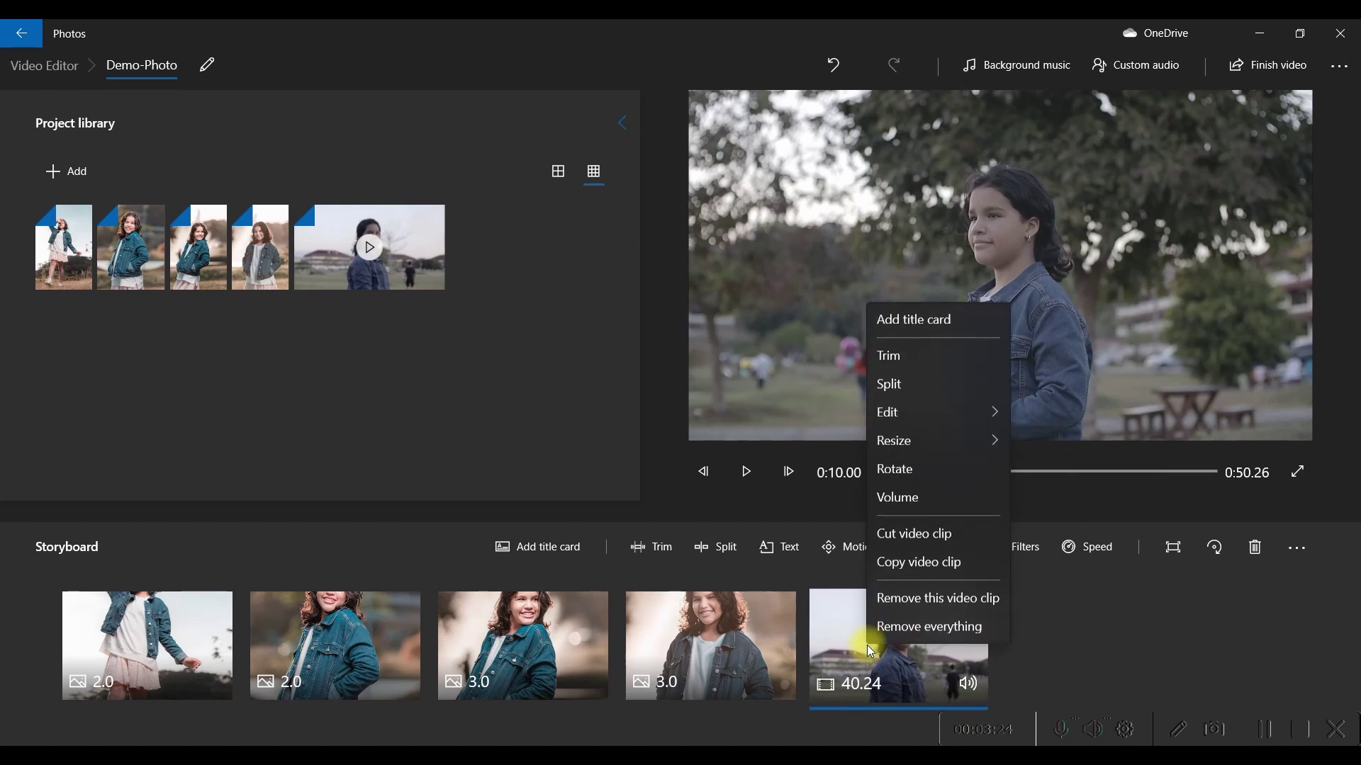
pyautogui.click(886, 356)
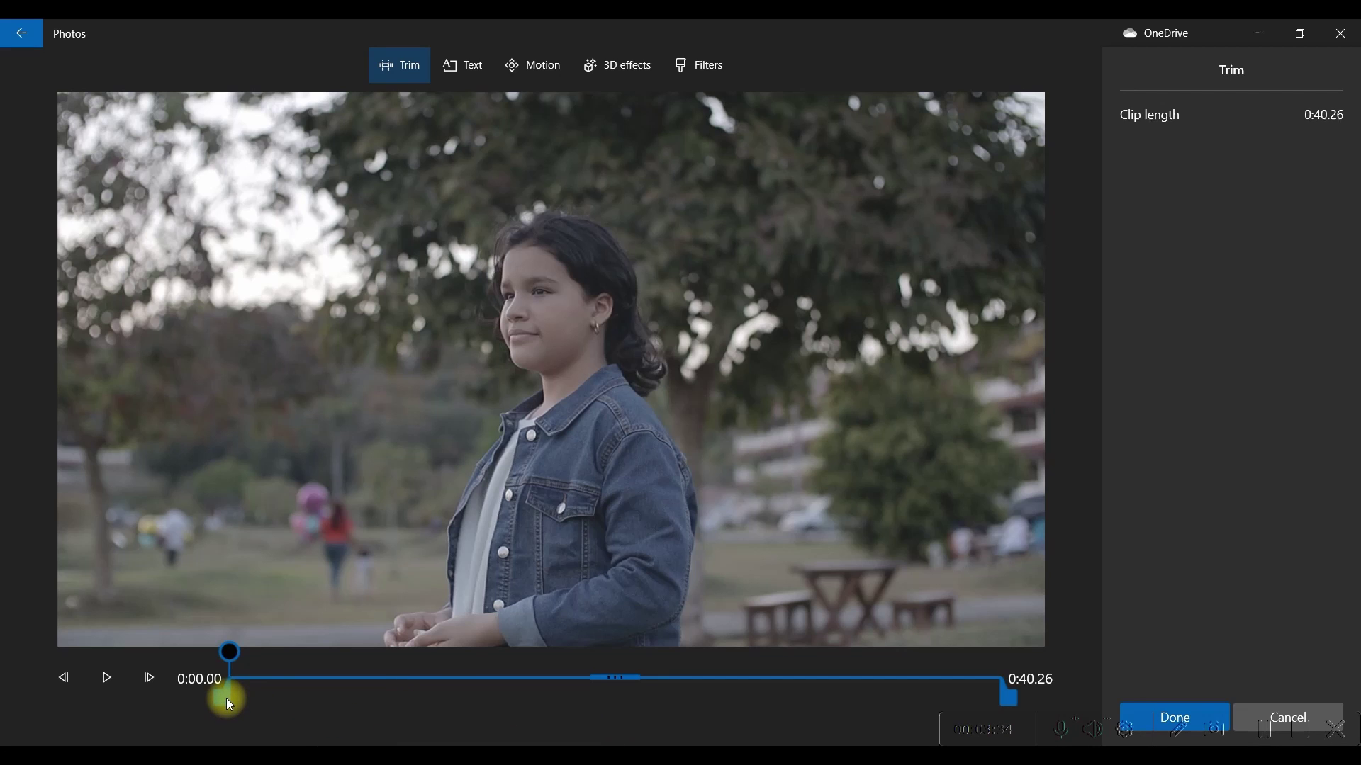
pyautogui.moveTo(223, 700); pyautogui.dragTo(392, 707)
pyautogui.moveTo(1006, 698); pyautogui.dragTo(522, 701)
pyautogui.moveTo(410, 700); pyautogui.dragTo(343, 705)
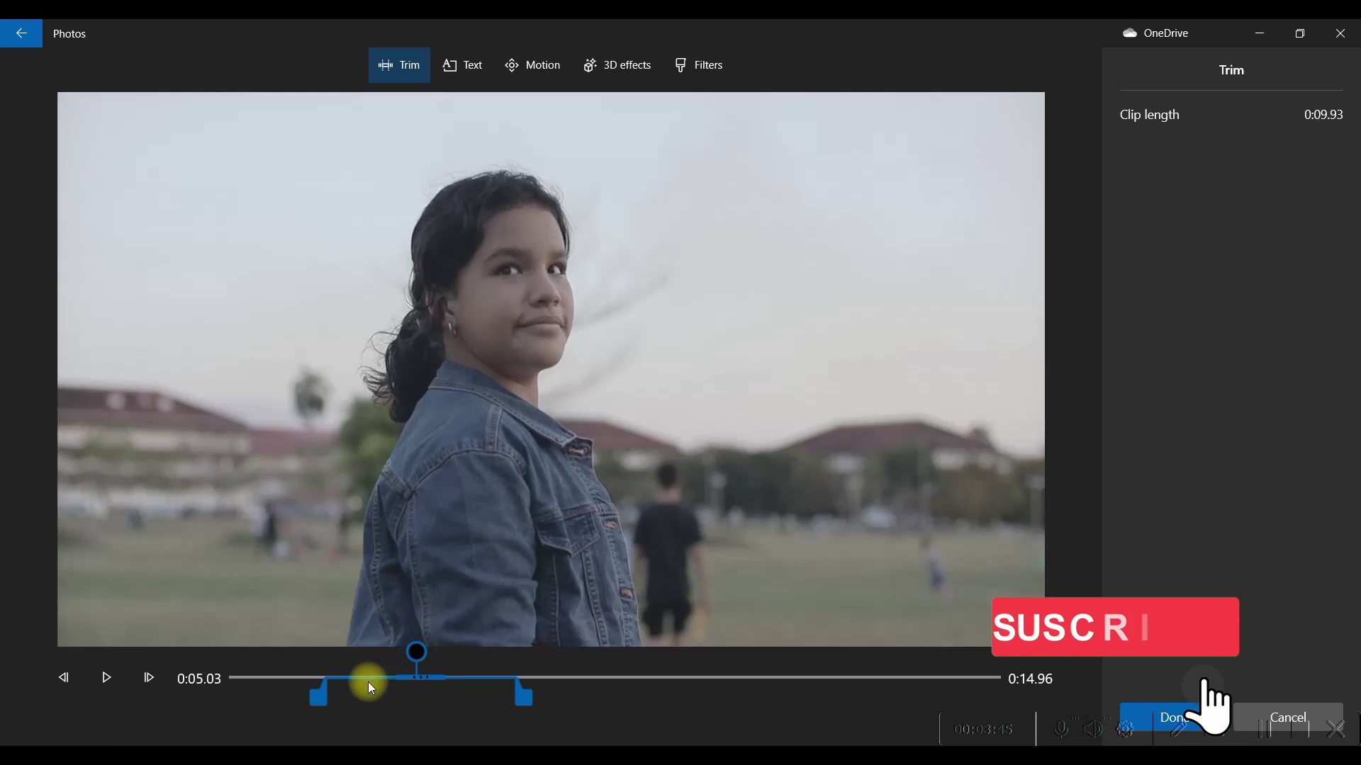
pyautogui.moveTo(417, 652); pyautogui.dragTo(405, 682)
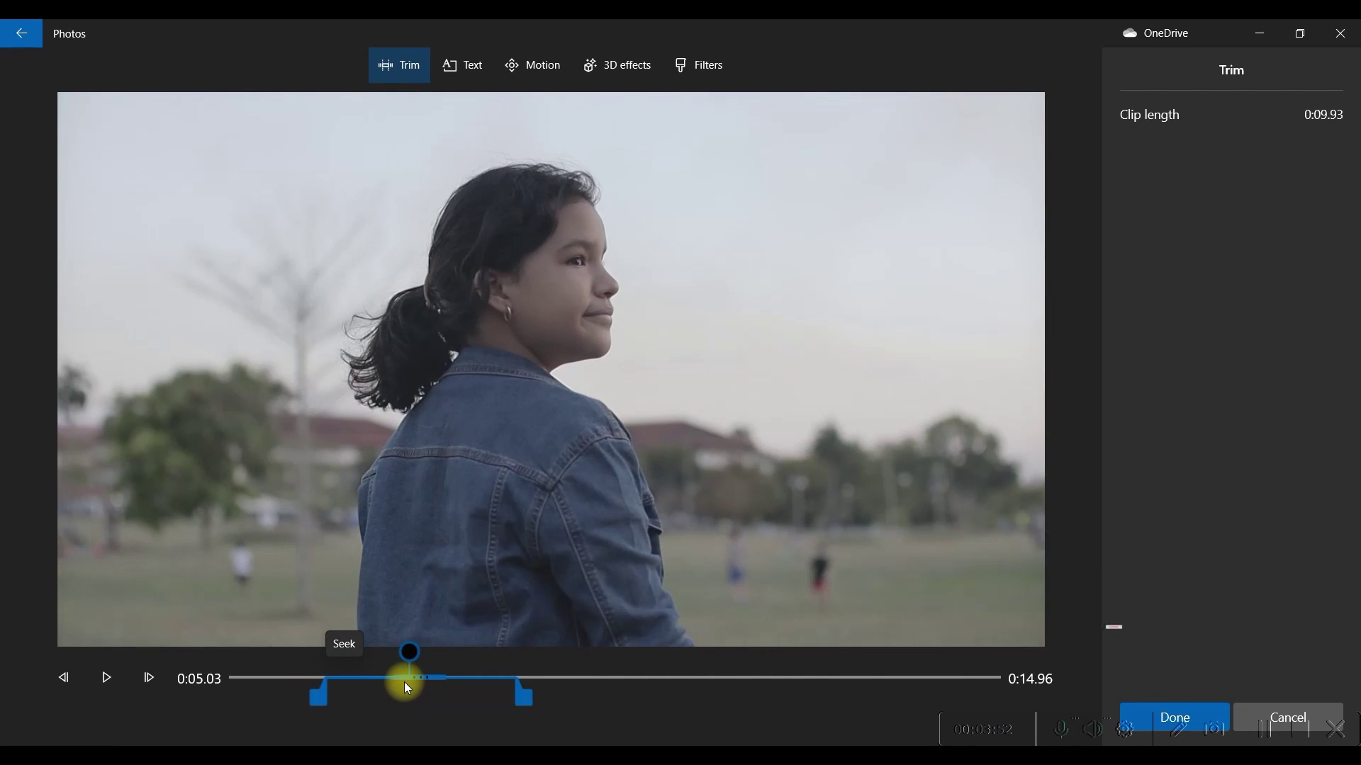
pyautogui.click(404, 681)
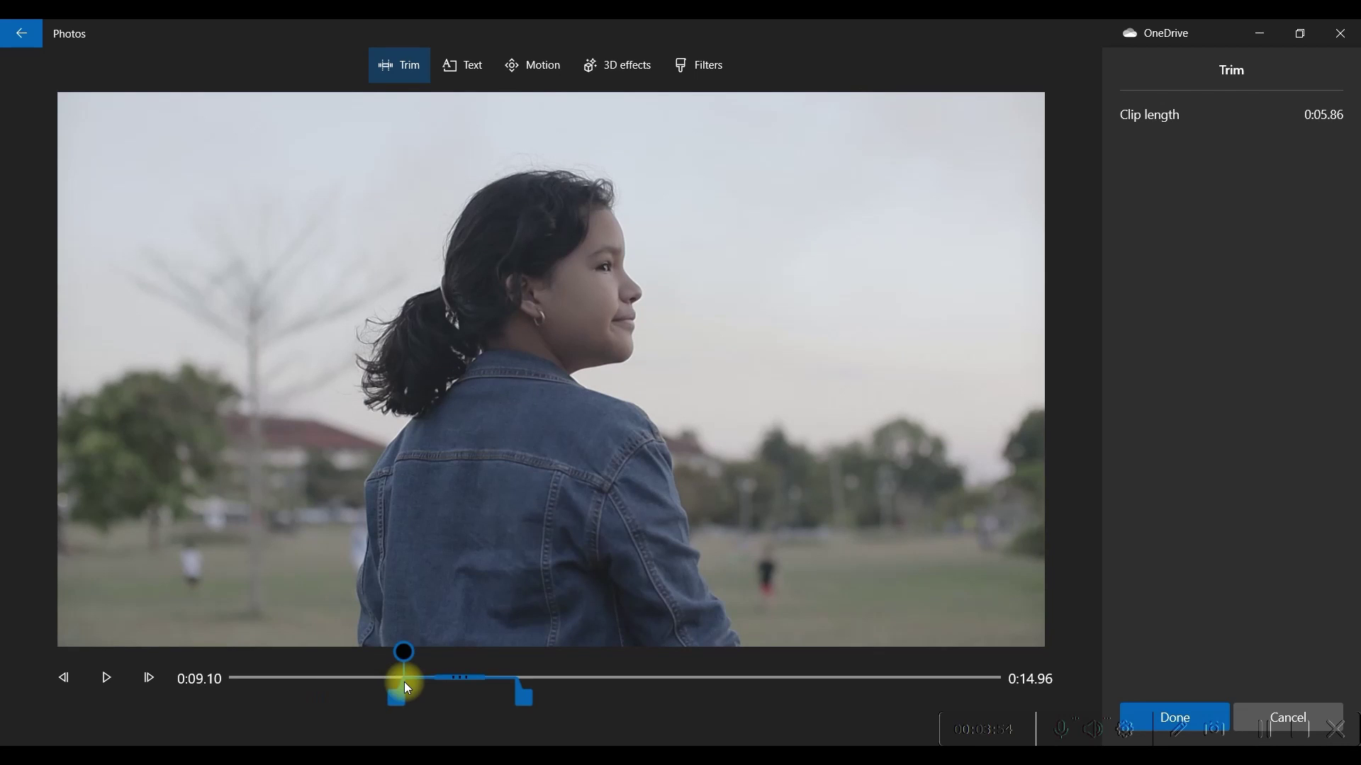
# Step: Extend the clip's trim end to about 0:17.40, check the frames in the range, and apply the trim
pyautogui.moveTo(401, 651); pyautogui.dragTo(608, 696)
pyautogui.moveTo(516, 656); pyautogui.dragTo(567, 680)
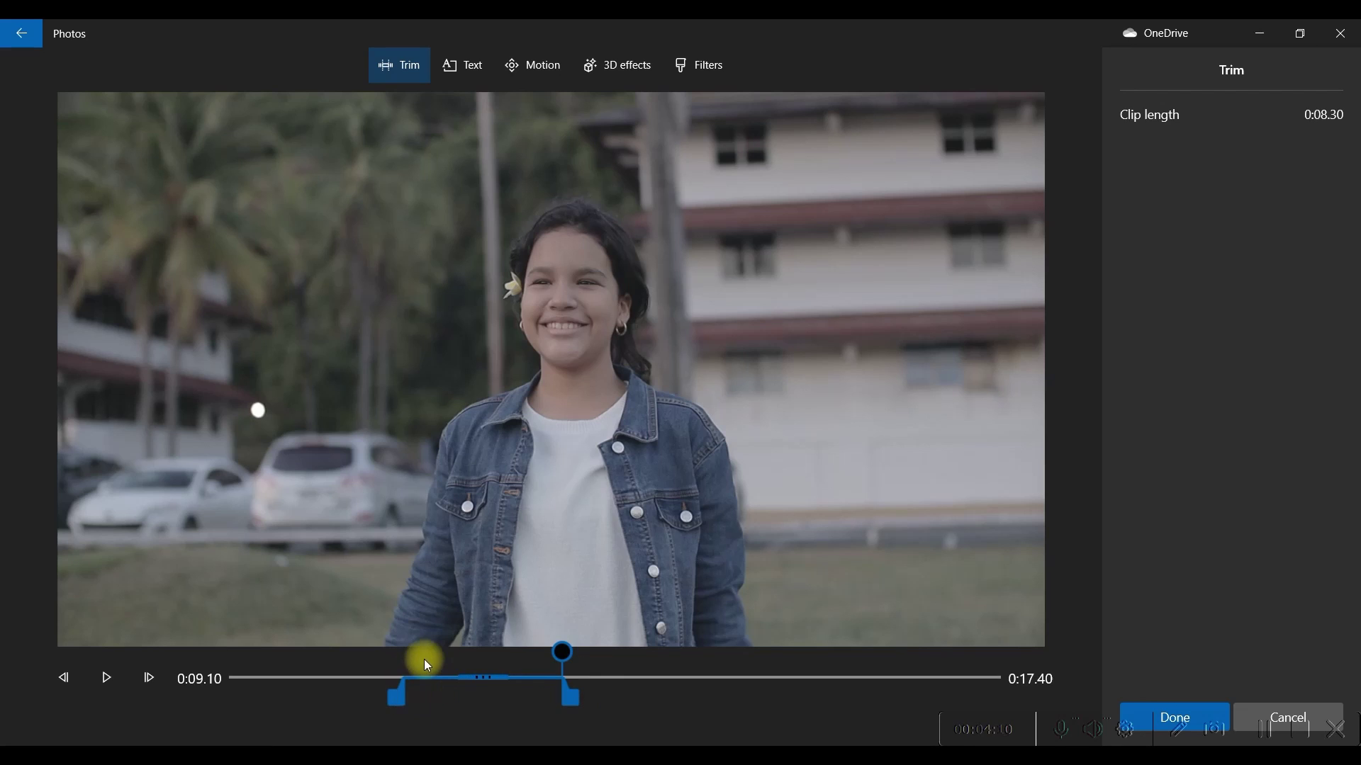
pyautogui.moveTo(489, 678); pyautogui.dragTo(522, 709)
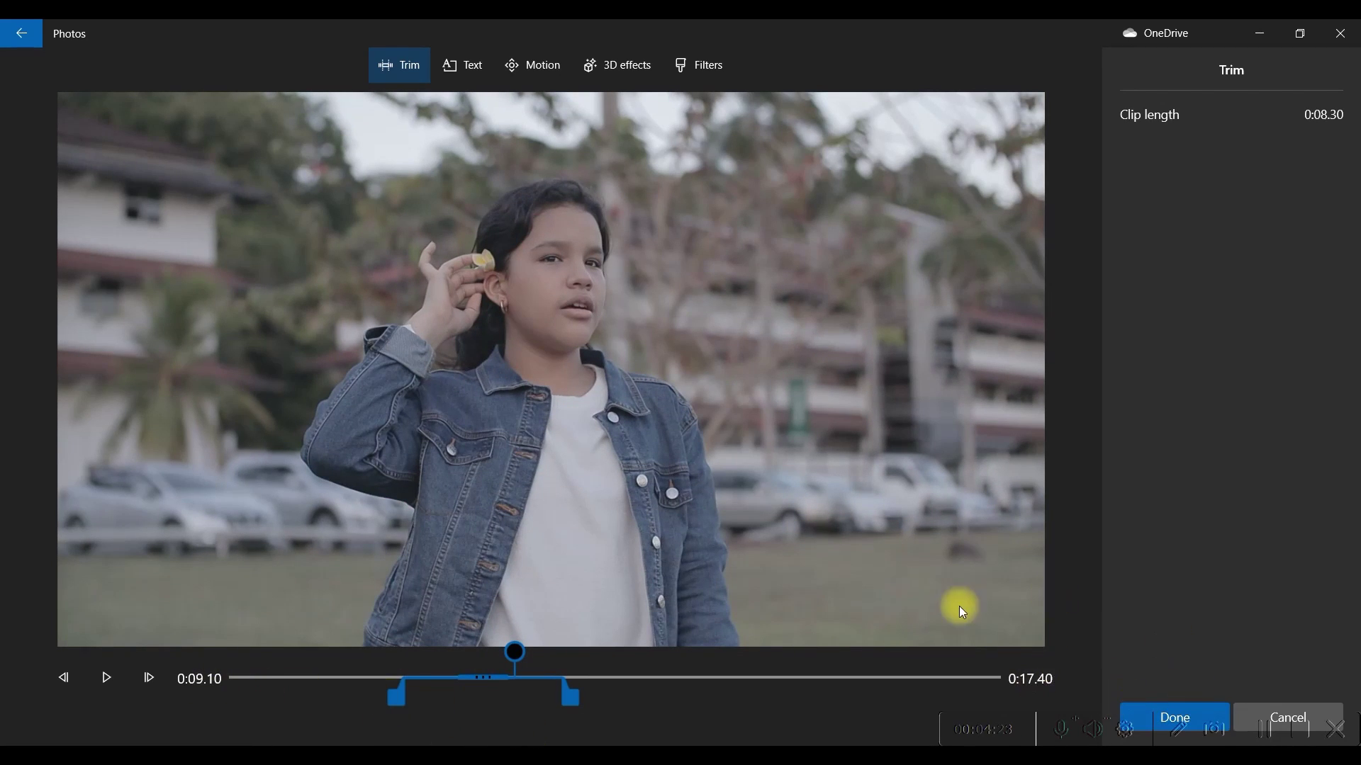
pyautogui.click(1174, 704)
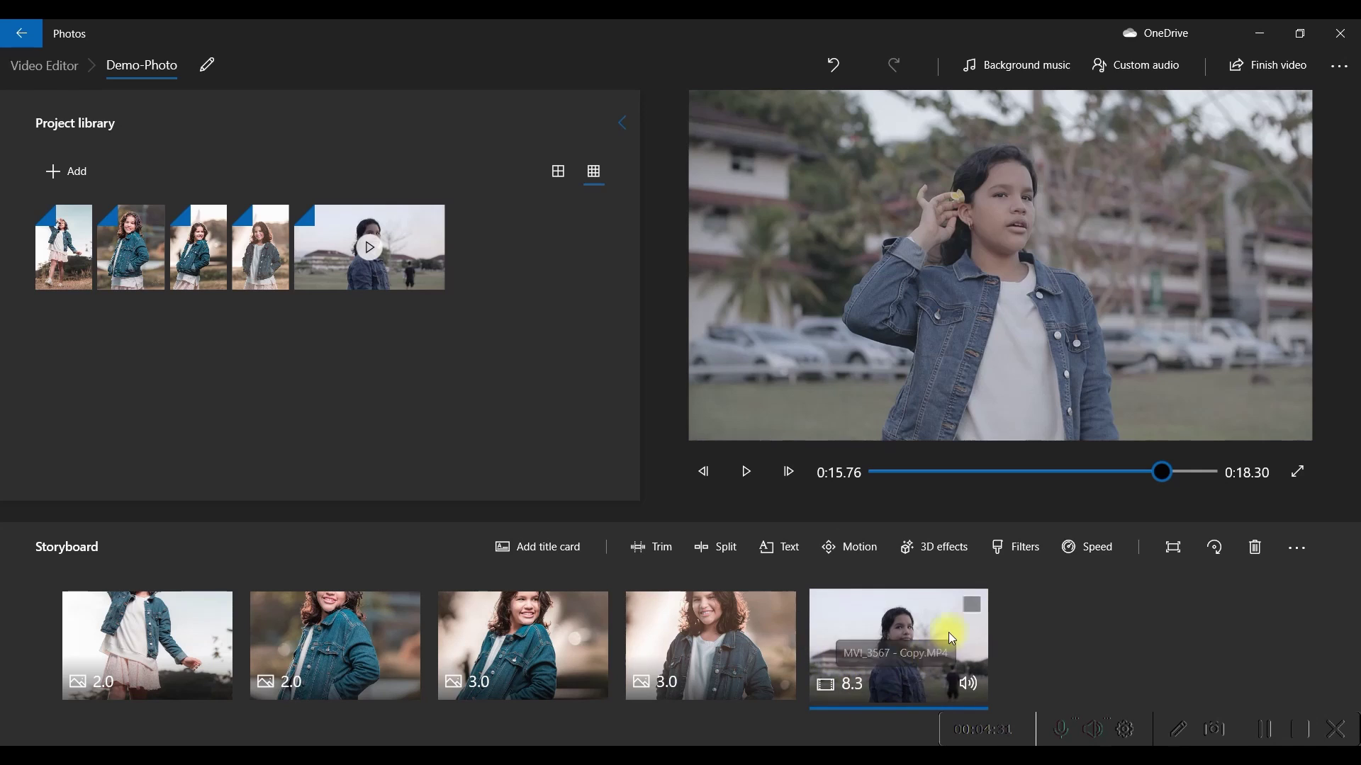
# Step: Apply the Zoom in left motion to the first storyboard photo and preview it before saving
pyautogui.click(160, 624)
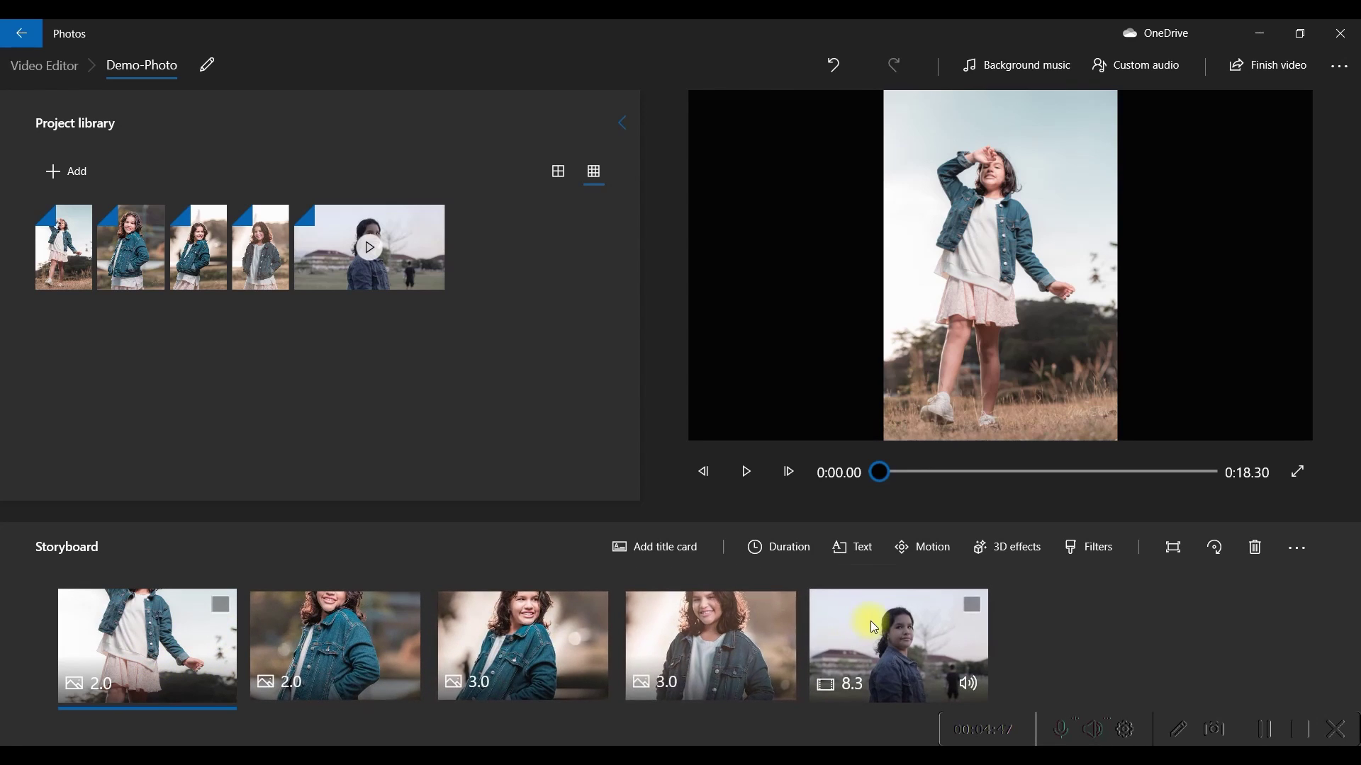
pyautogui.rightClick(148, 630)
pyautogui.click(122, 707)
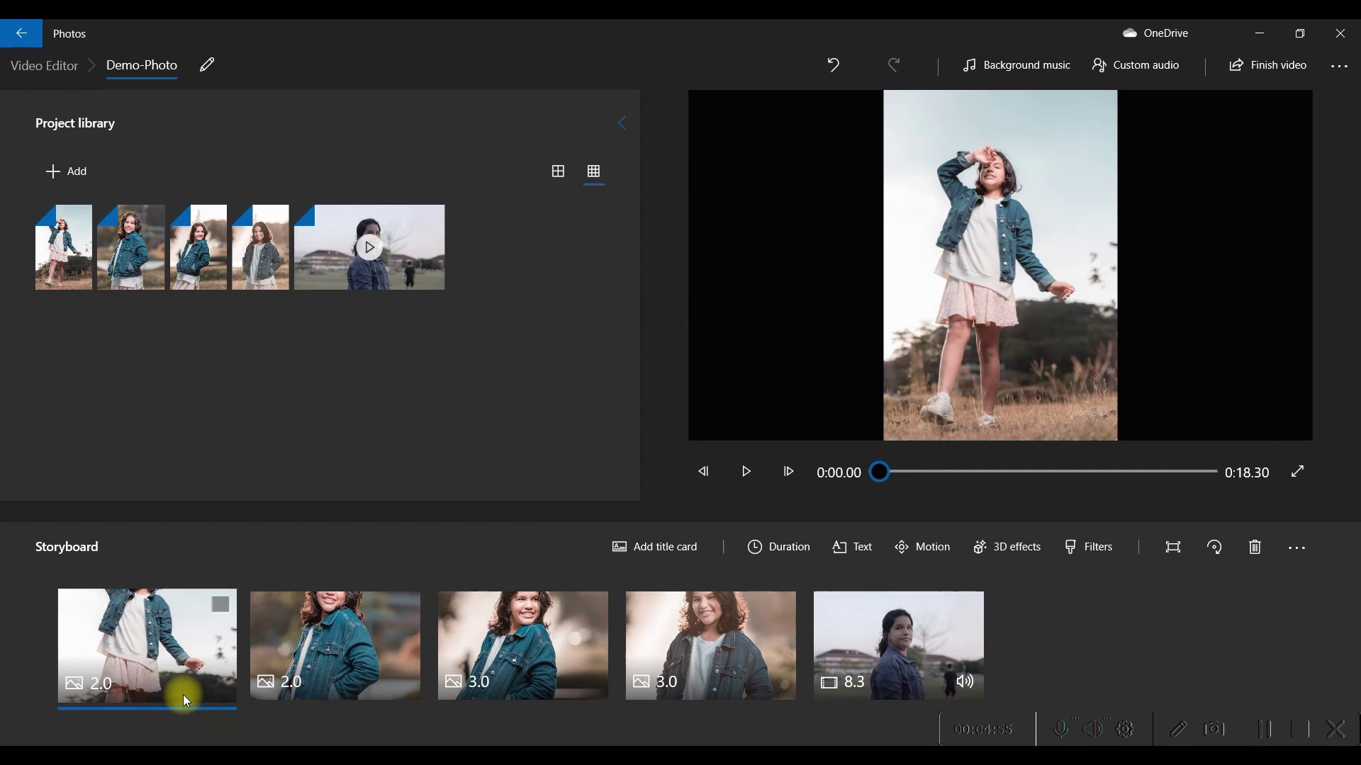
pyautogui.click(924, 547)
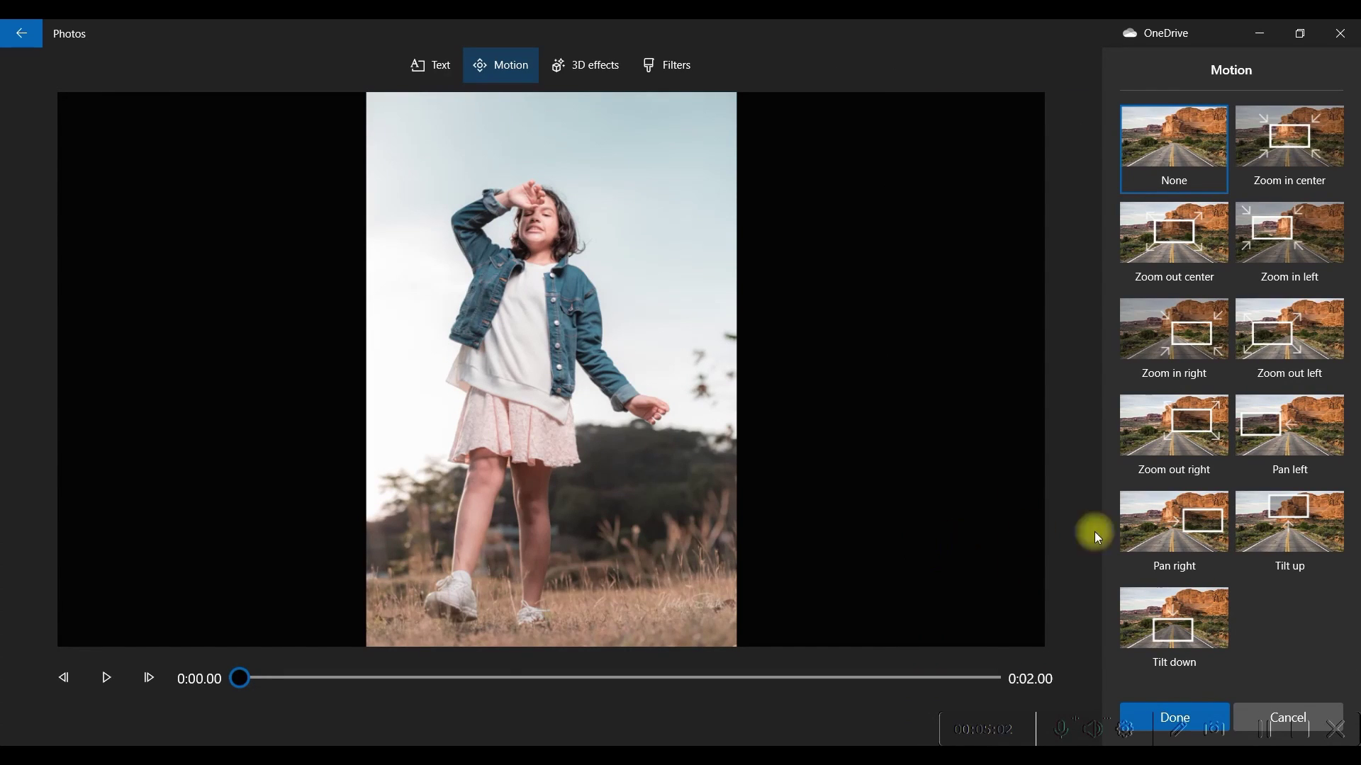
pyautogui.click(1300, 234)
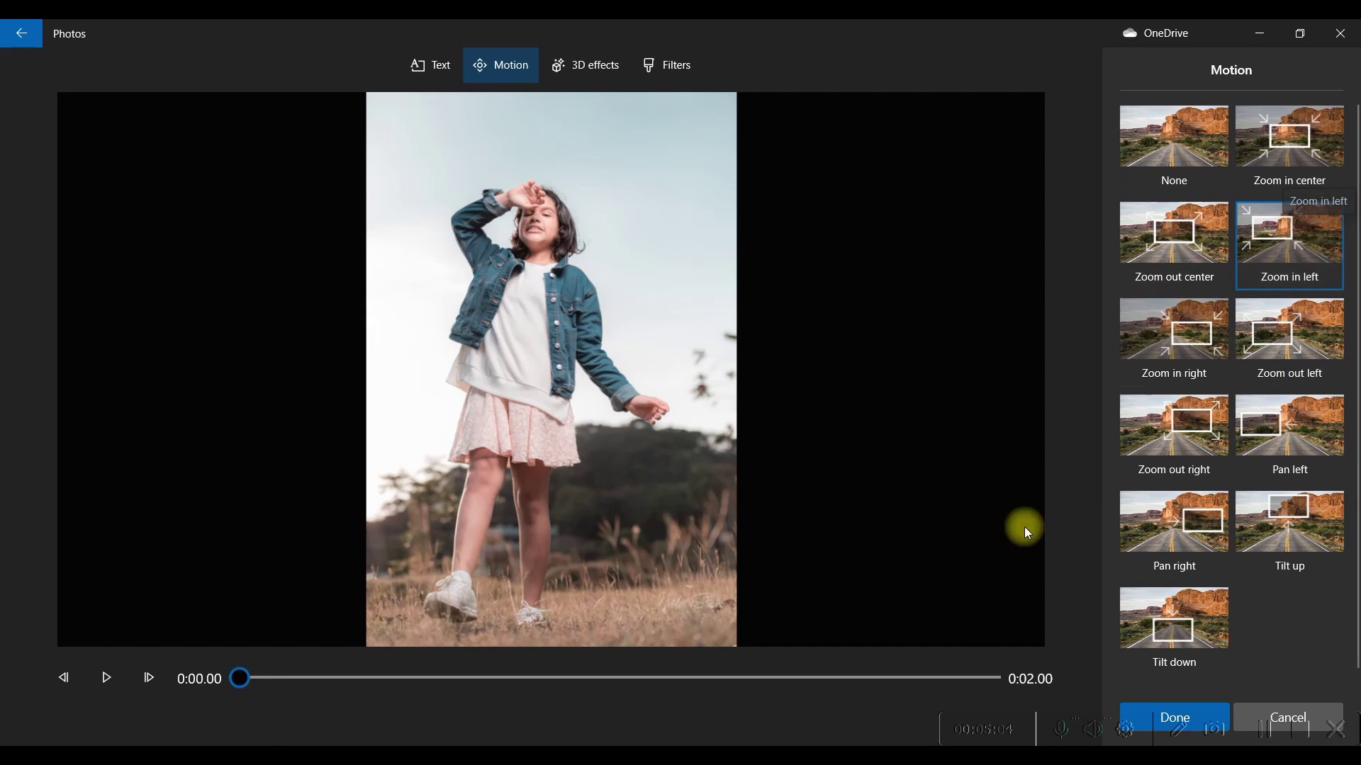
pyautogui.click(106, 678)
pyautogui.click(1169, 703)
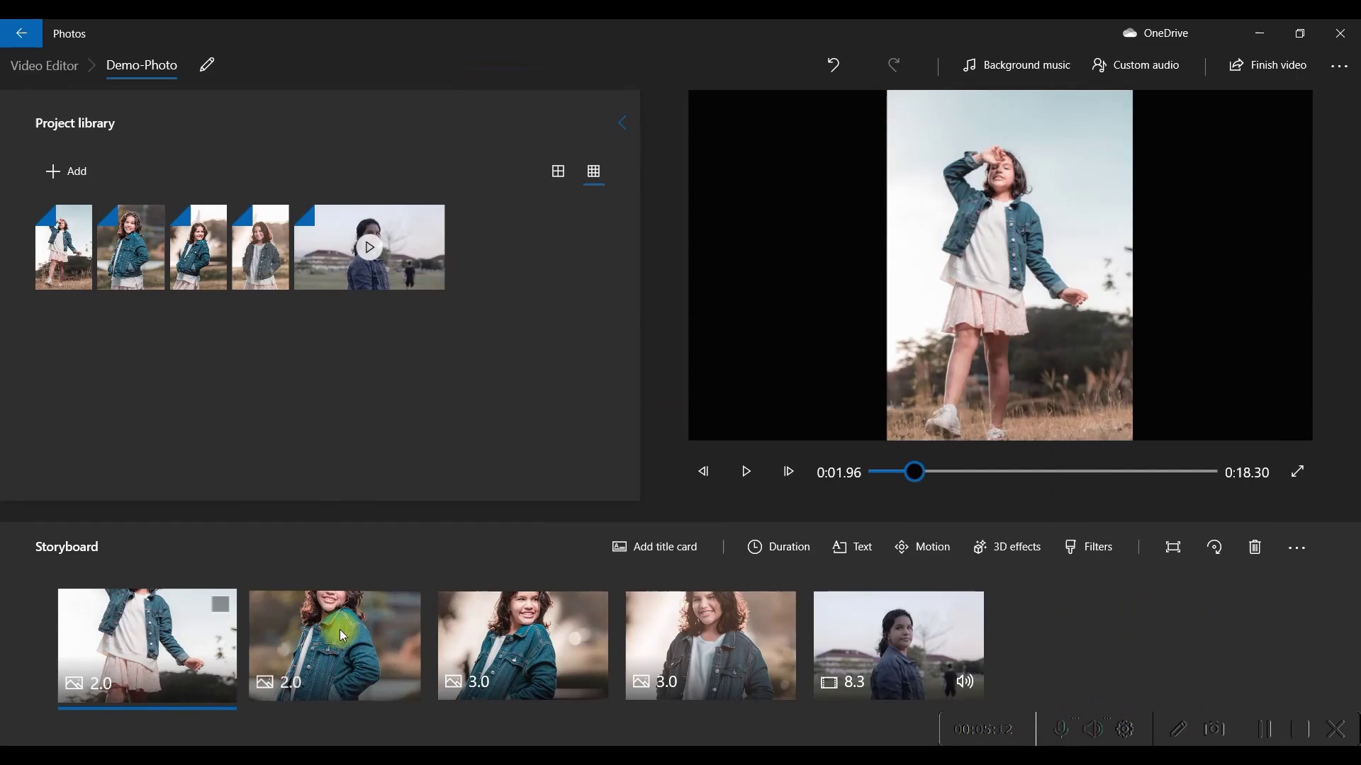
# Step: Apply the Zoom out right motion to the second storyboard photo and preview it before saving
pyautogui.click(340, 630)
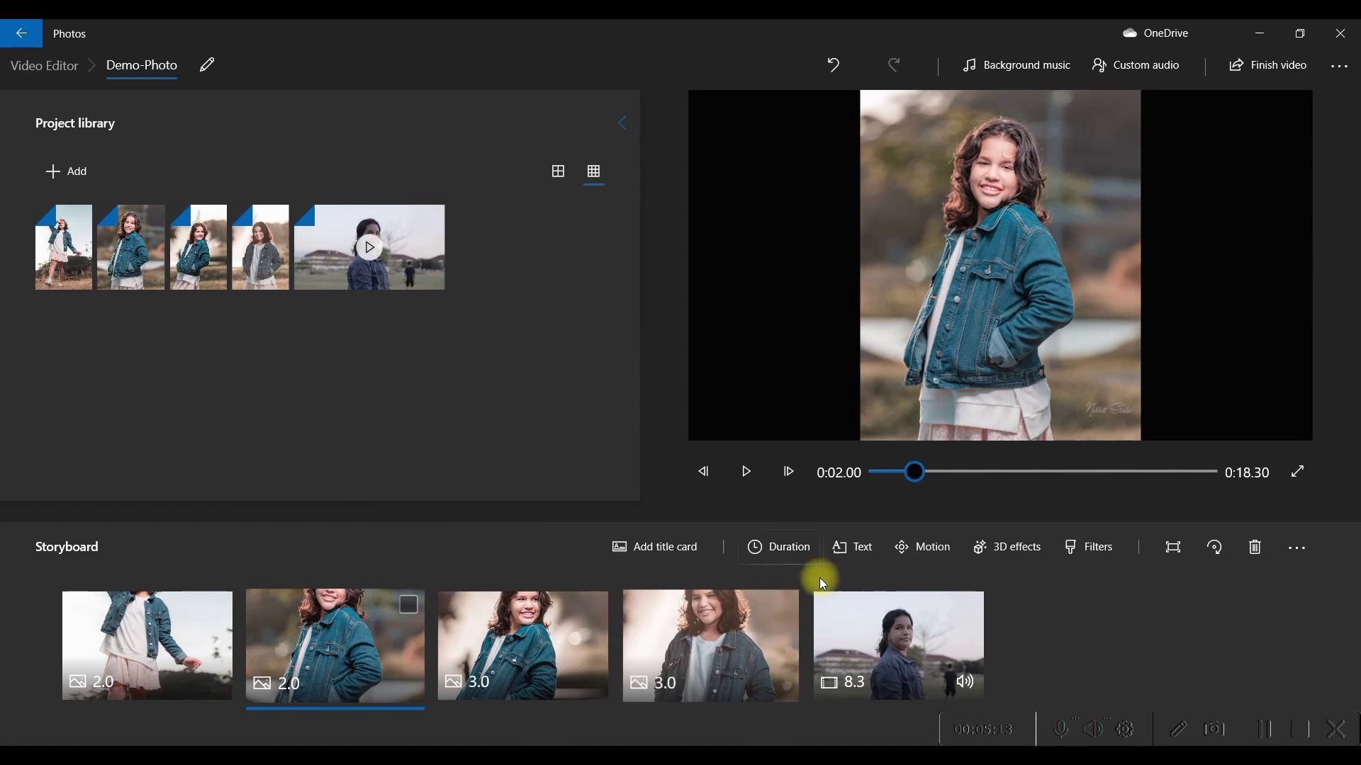
pyautogui.click(922, 547)
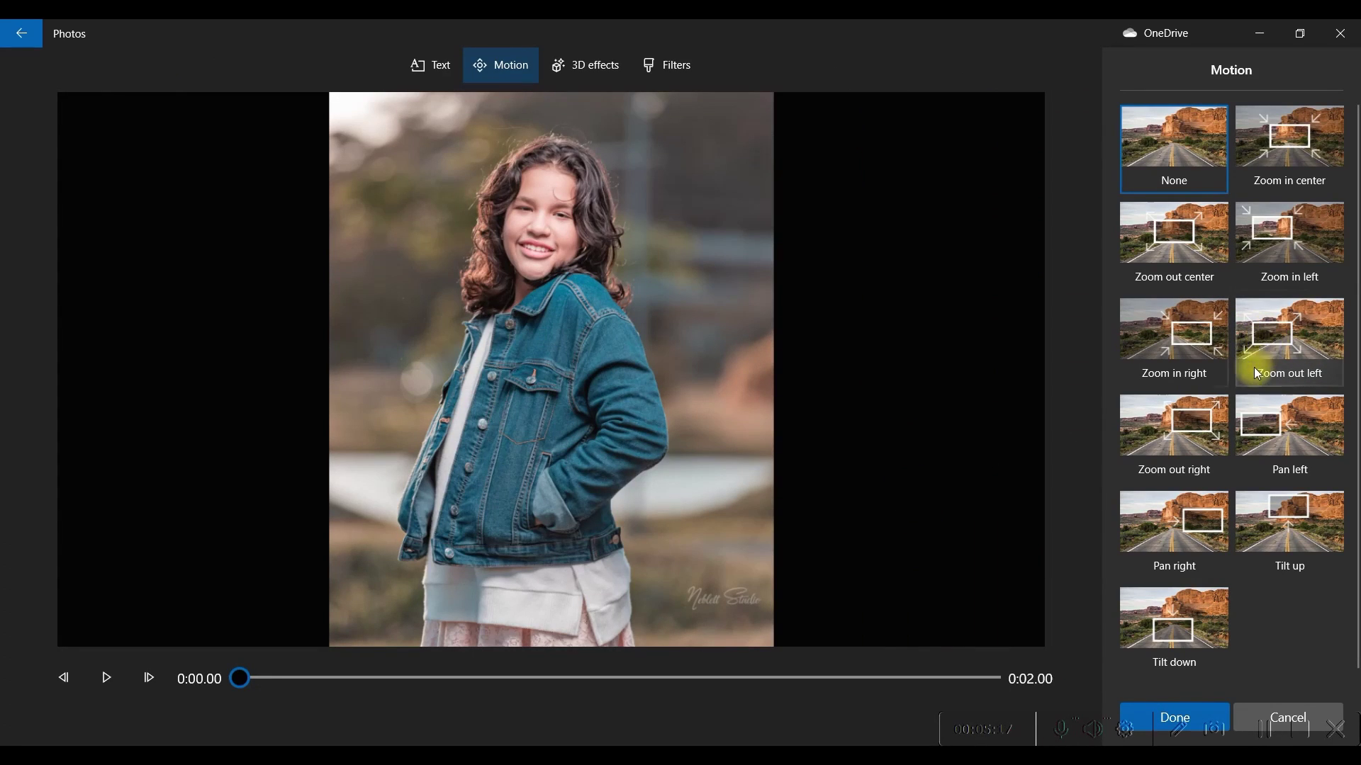
pyautogui.click(1139, 428)
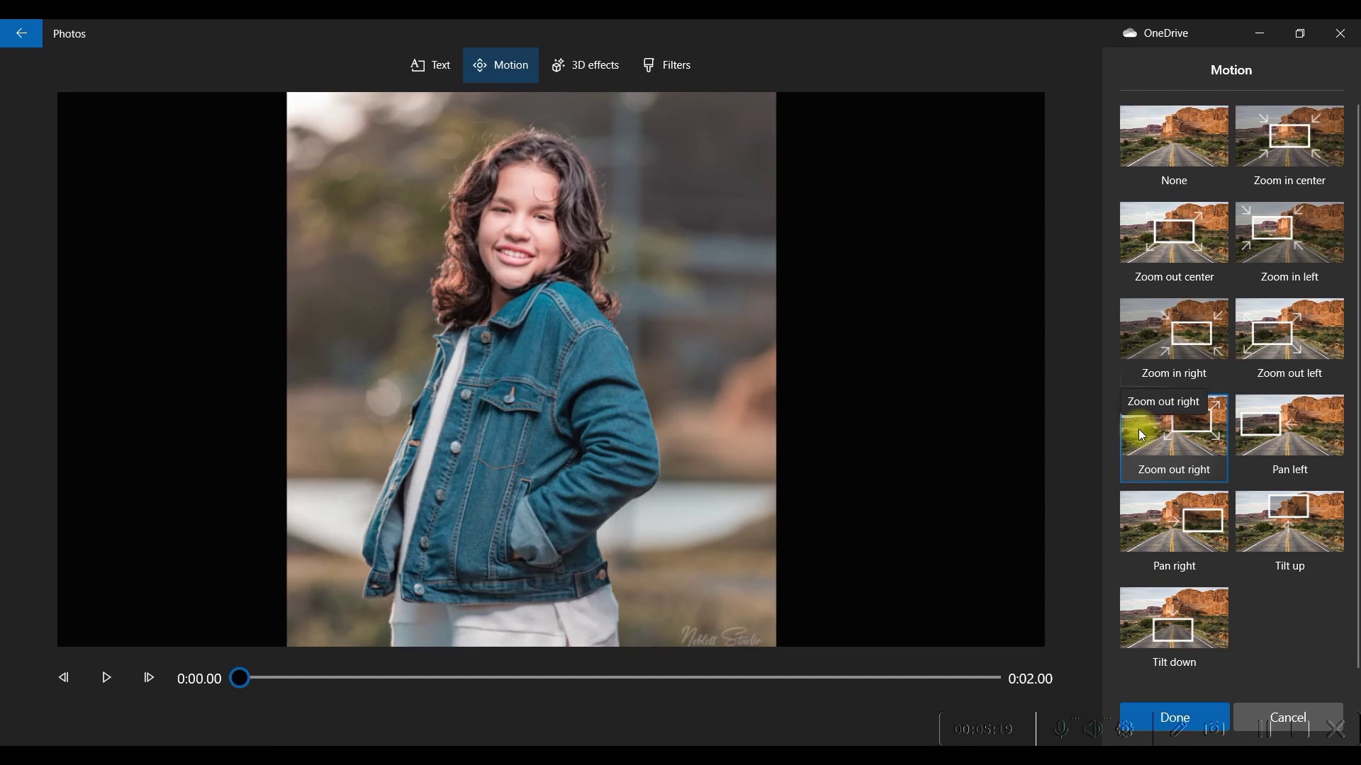
pyautogui.click(106, 678)
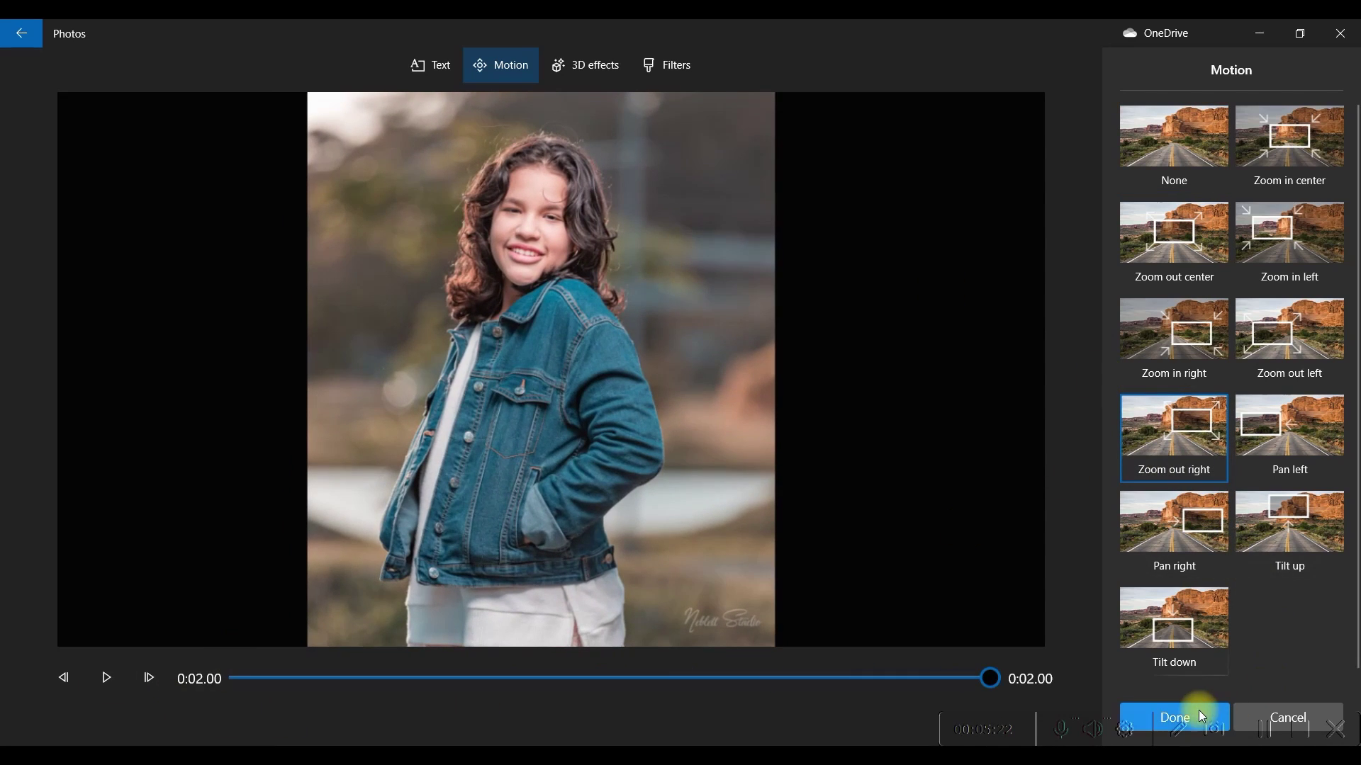
pyautogui.click(1198, 712)
# Step: Apply the Zoom out left motion to the third storyboard photo, preview it, and save it
pyautogui.click(526, 627)
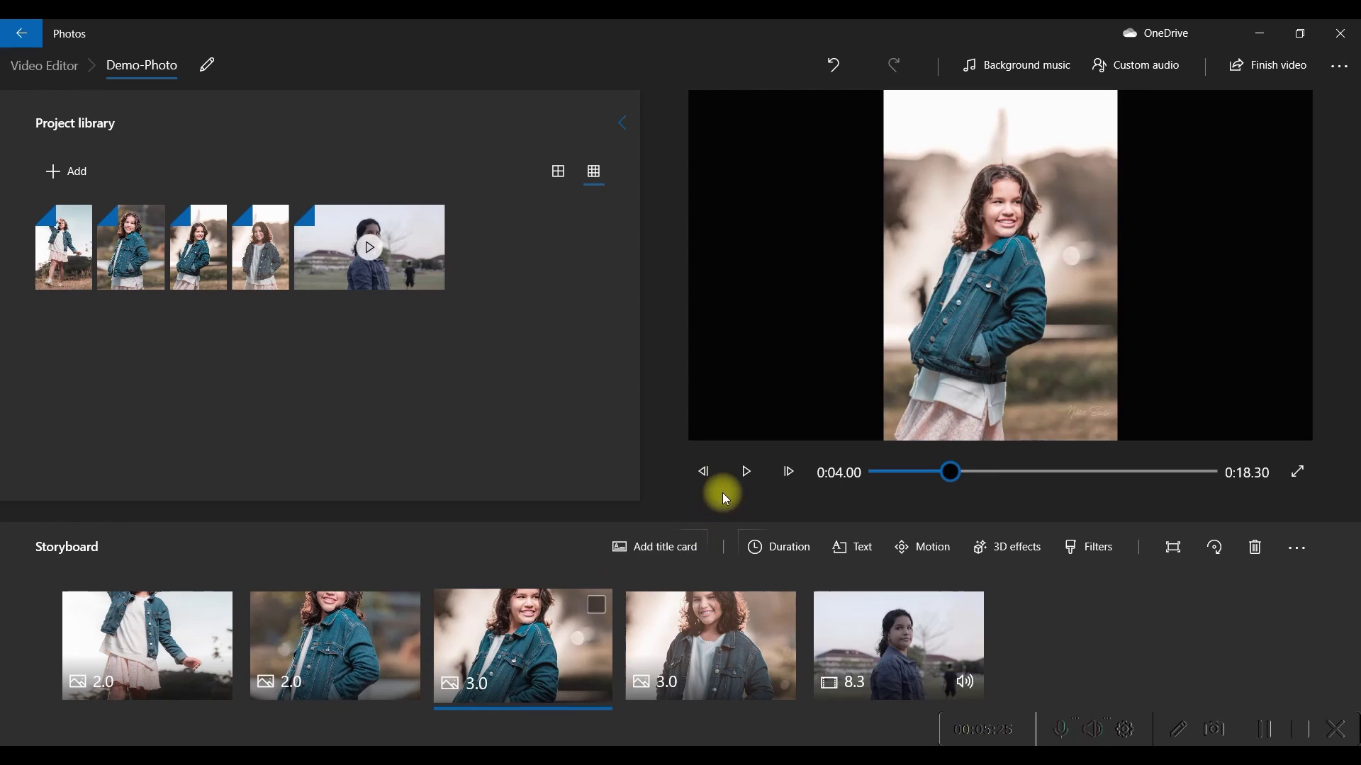
pyautogui.click(932, 547)
pyautogui.click(1318, 334)
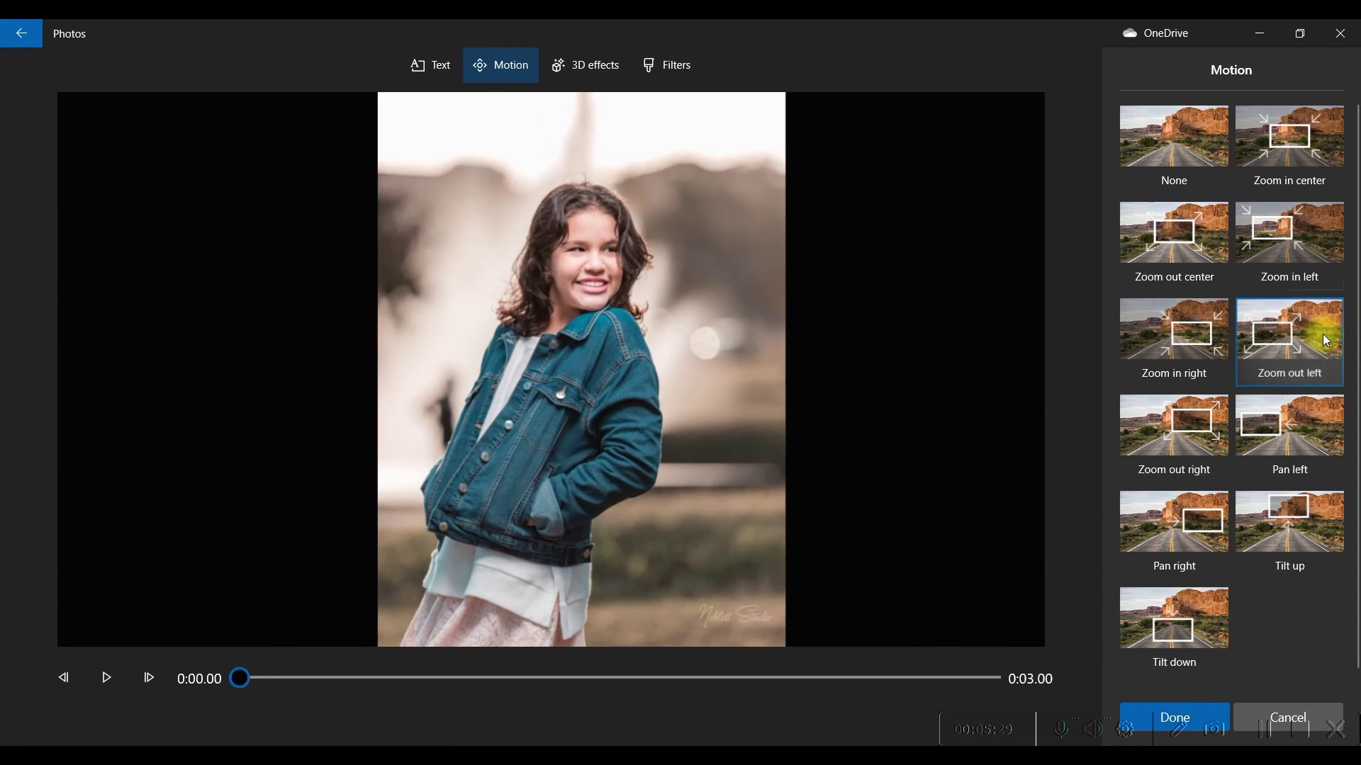
pyautogui.click(117, 682)
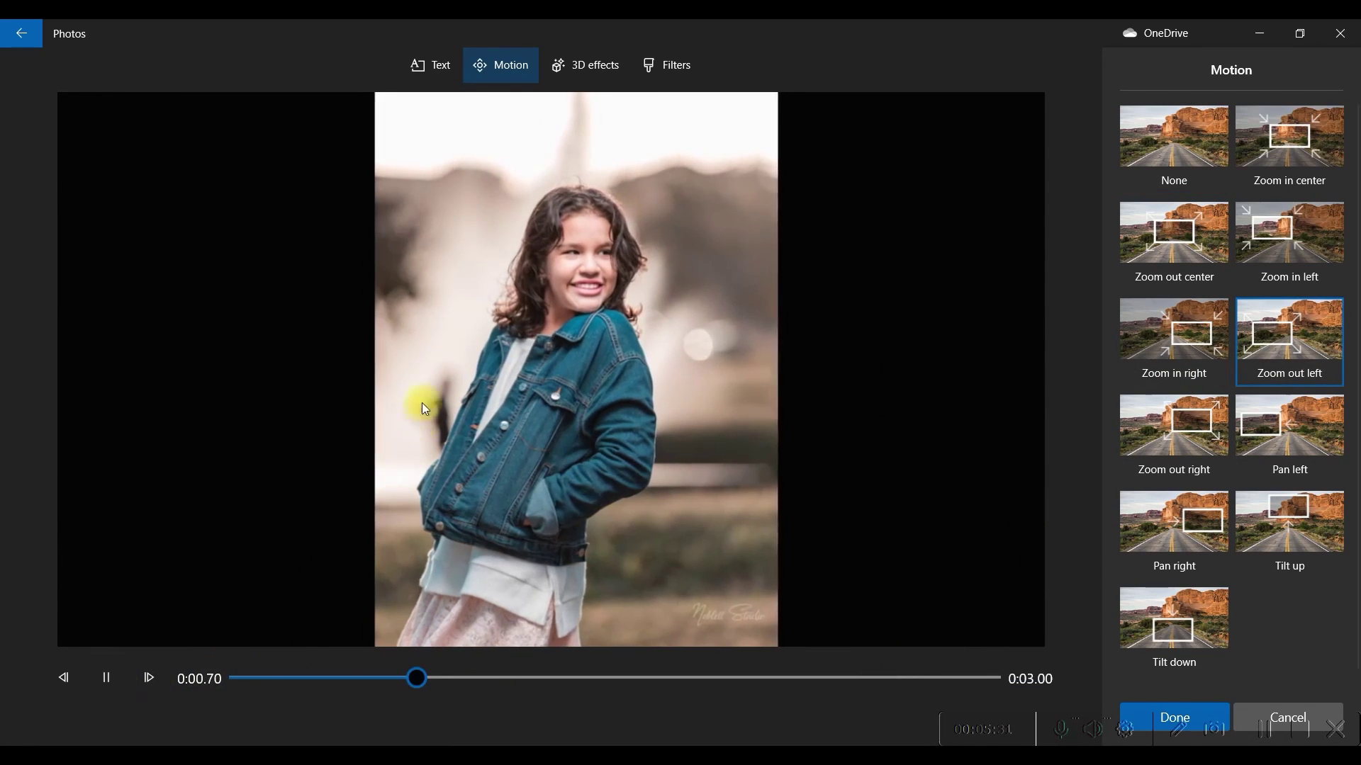
pyautogui.click(1191, 706)
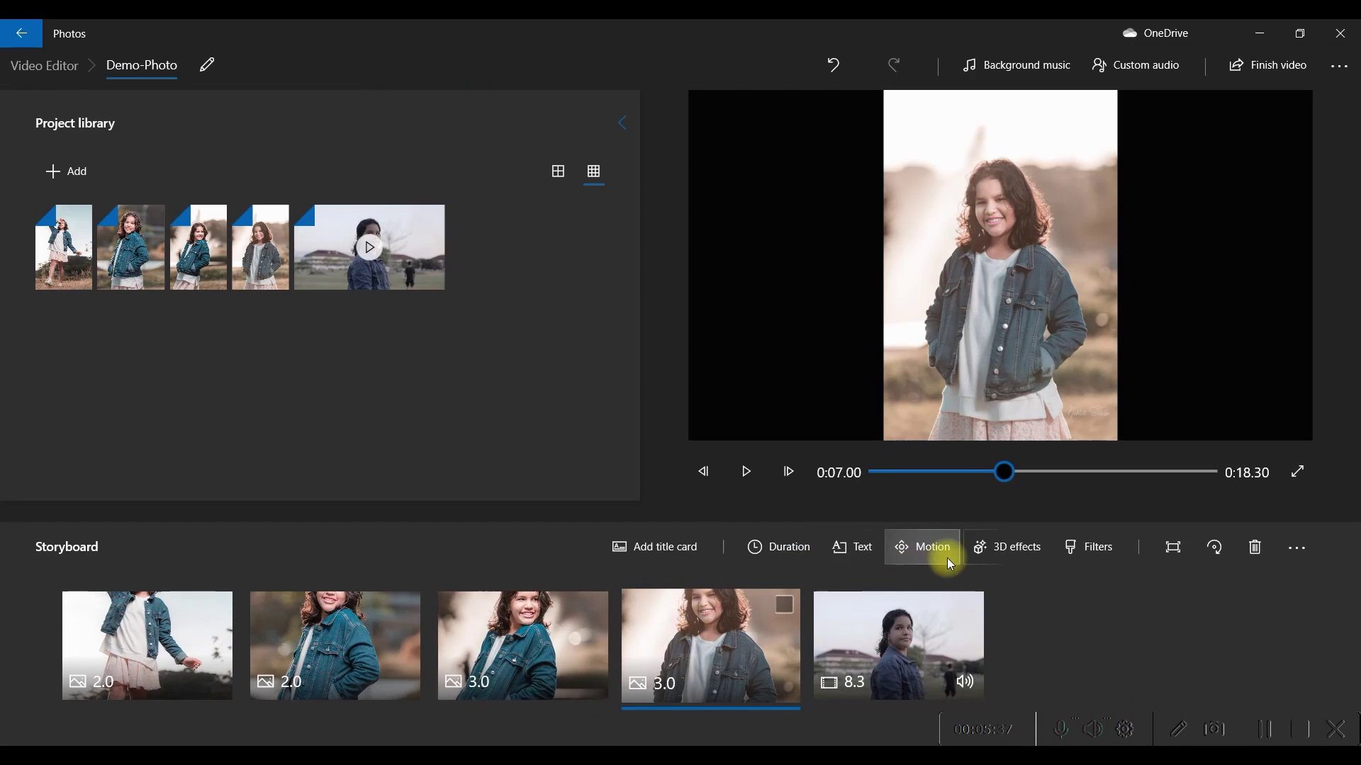
# Step: Apply the Zoom out center motion to the fourth storyboard photo, preview it, and save it
pyautogui.click(949, 559)
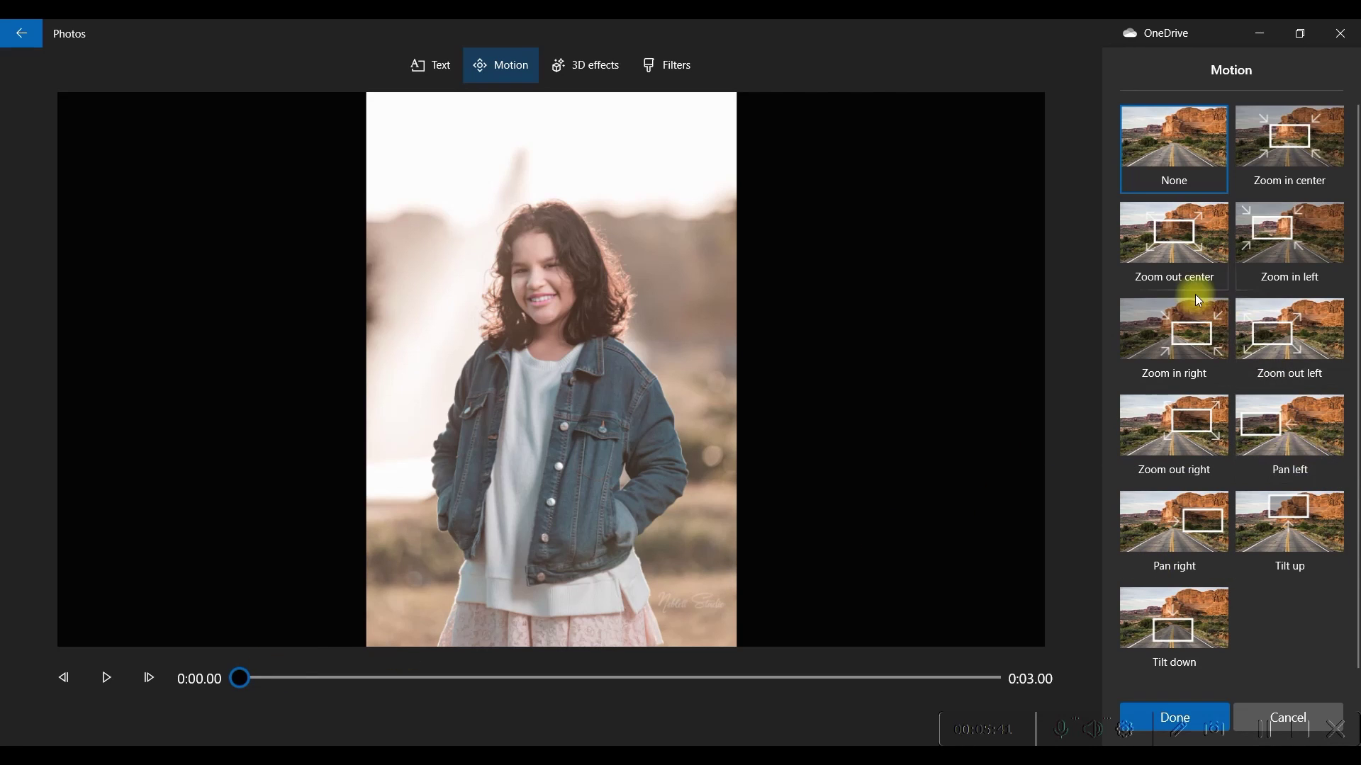
pyautogui.click(1187, 252)
pyautogui.click(106, 678)
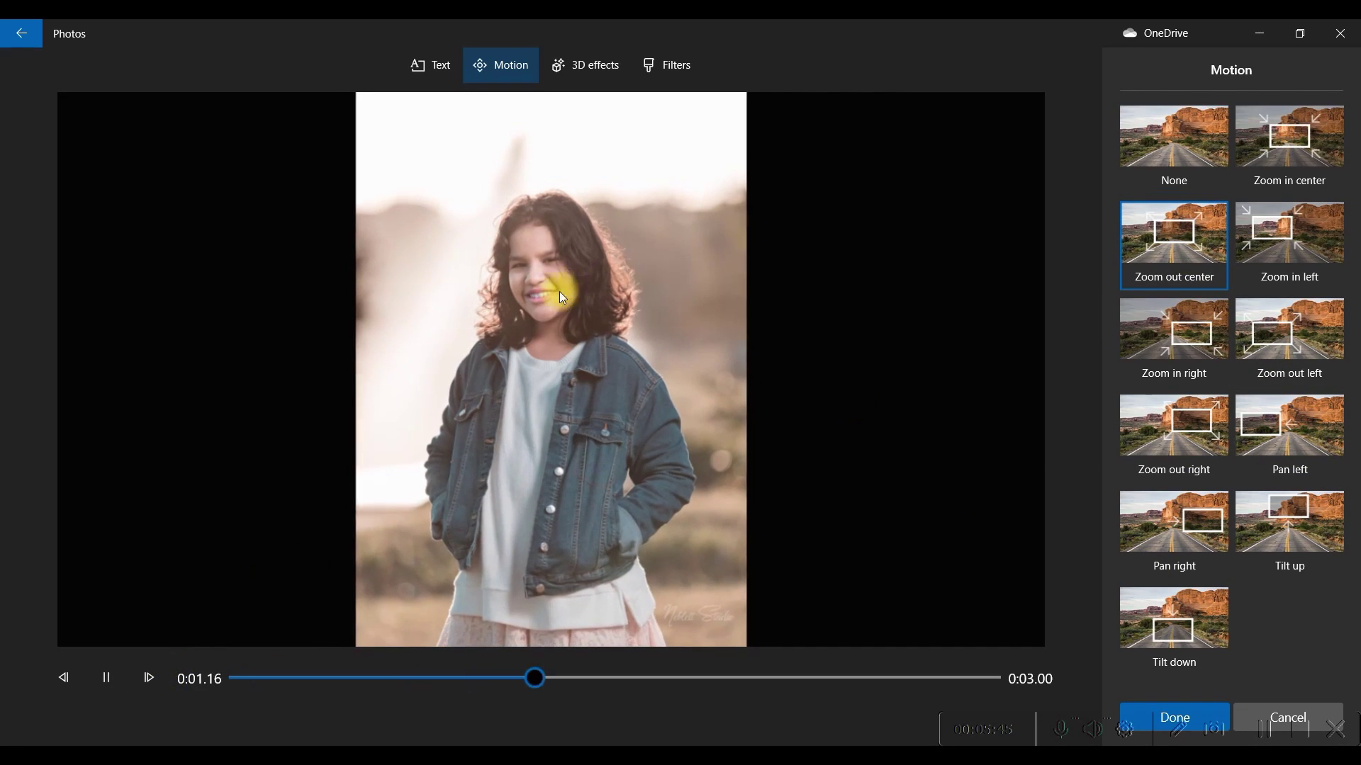
pyautogui.click(1155, 712)
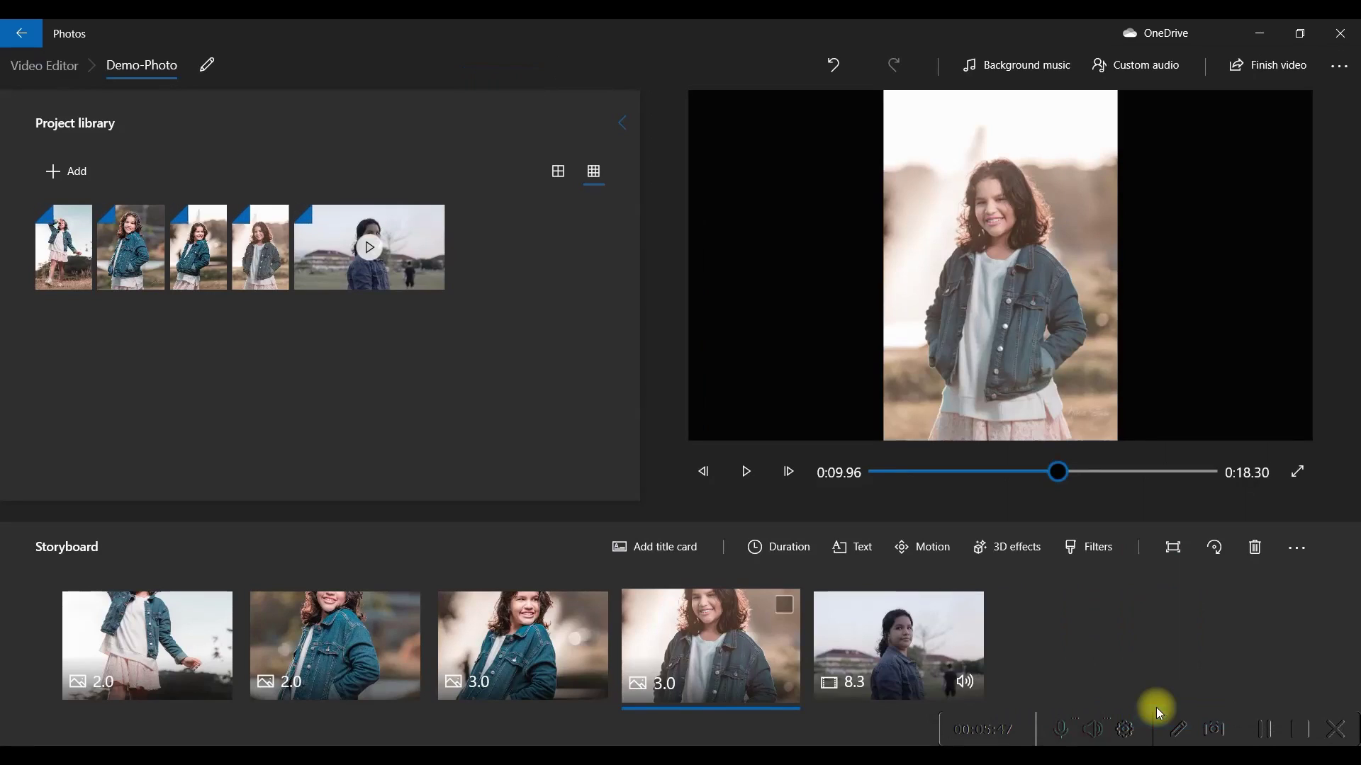
# Step: Add the text "Esto es" to the first storyboard photo using the Loved animated text style
pyautogui.click(148, 635)
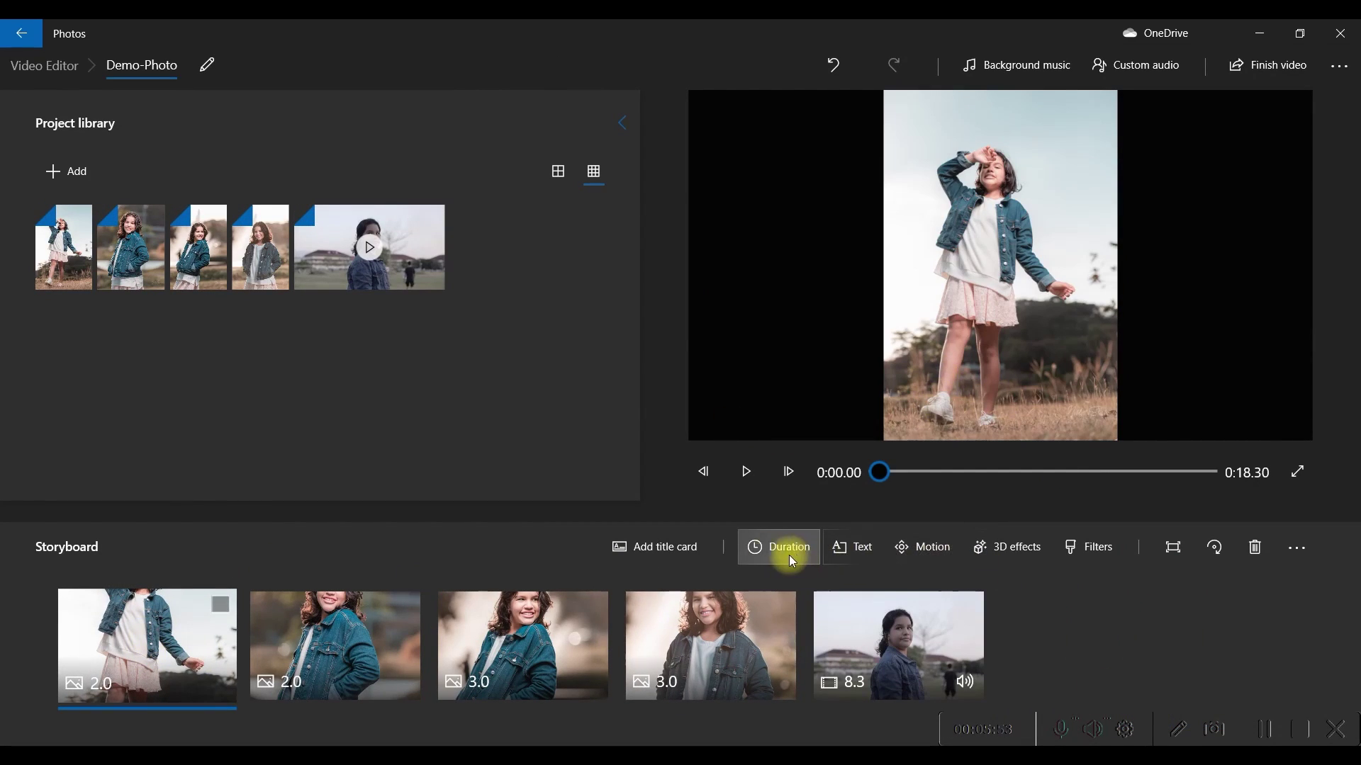
pyautogui.click(853, 546)
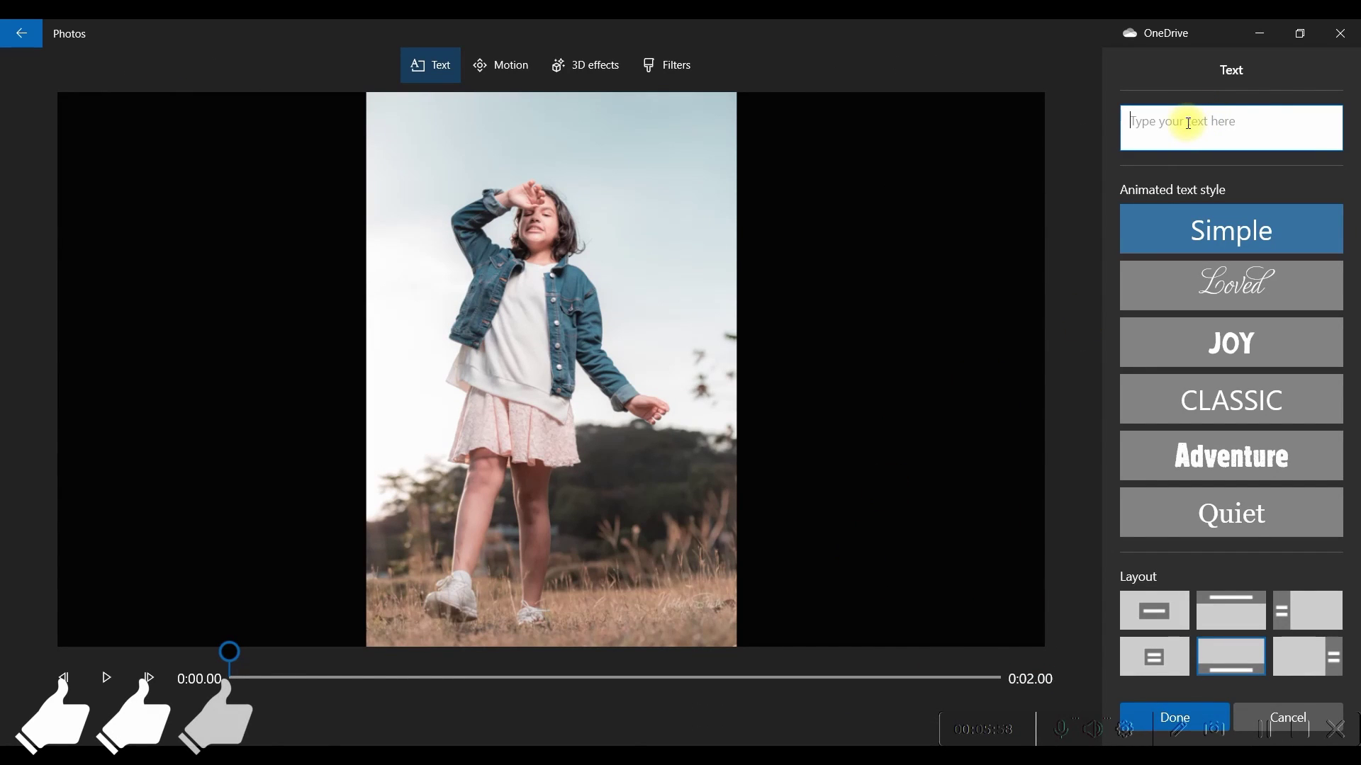
pyautogui.click(1205, 284)
pyautogui.click(1192, 128)
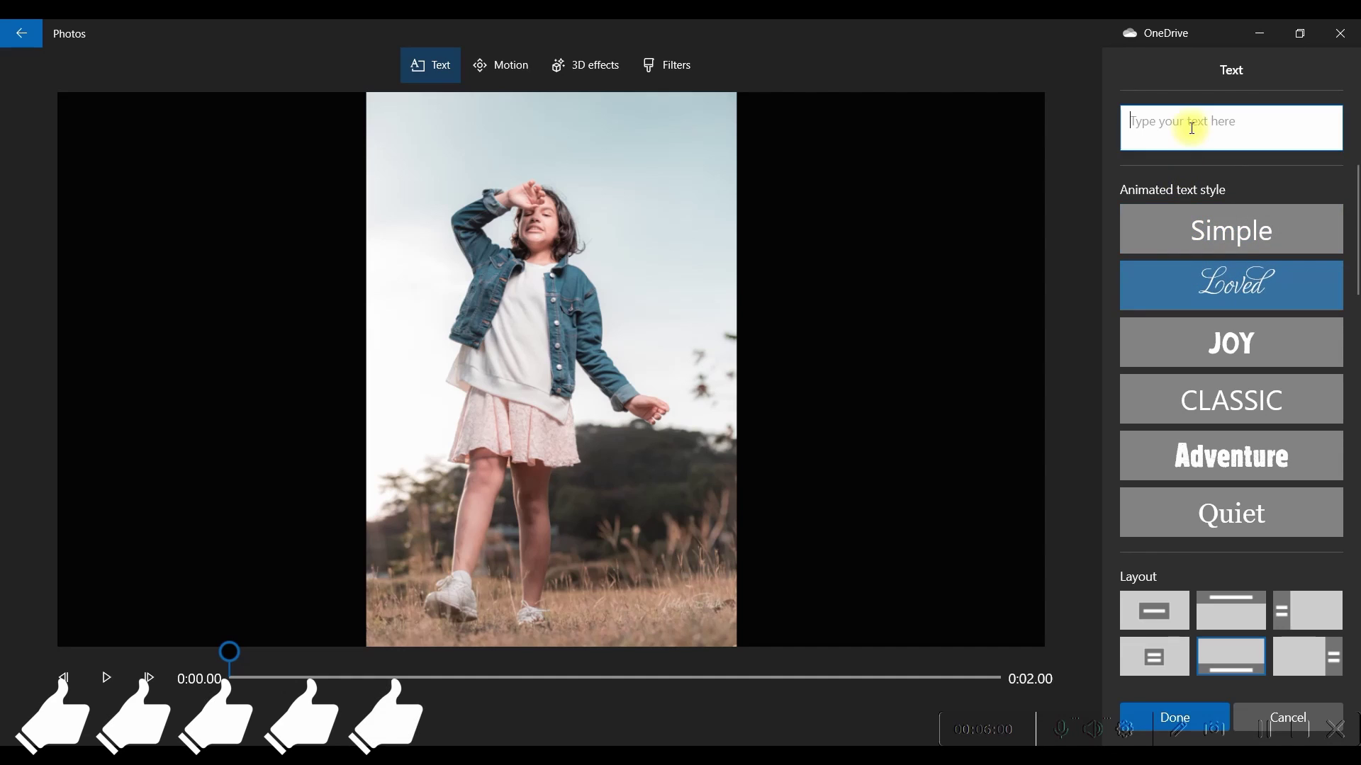
pyautogui.write('Esto')
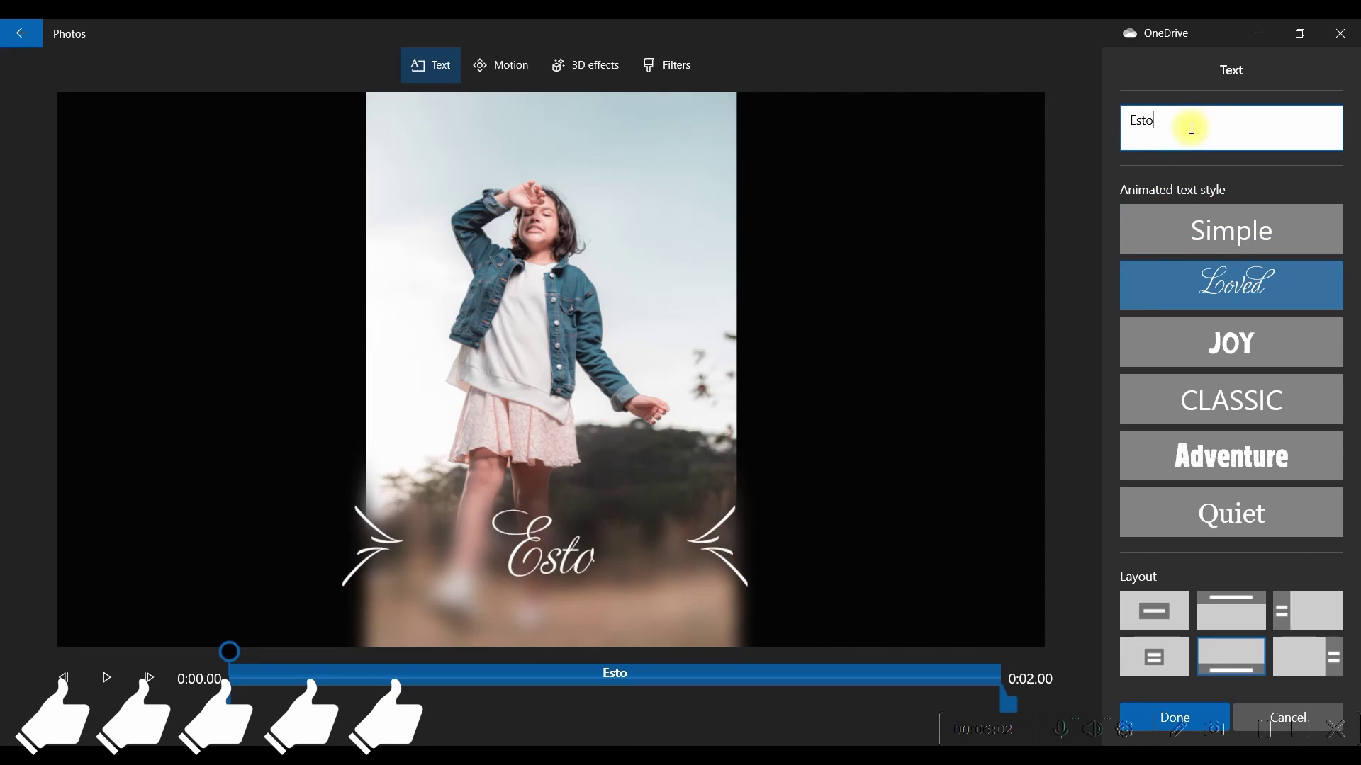
pyautogui.write(' es')
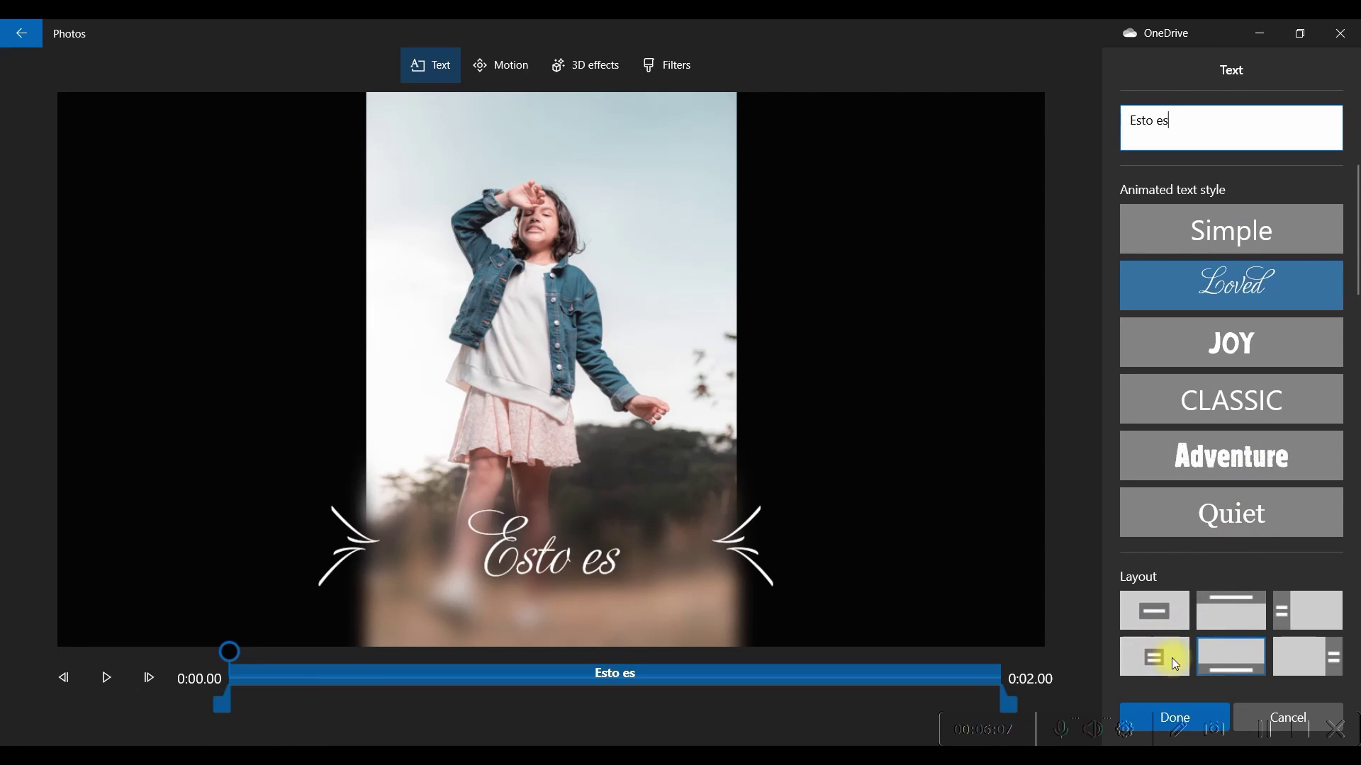
# Step: Compare the available layouts for the "Esto es" text and choose the Left layout
pyautogui.click(1151, 608)
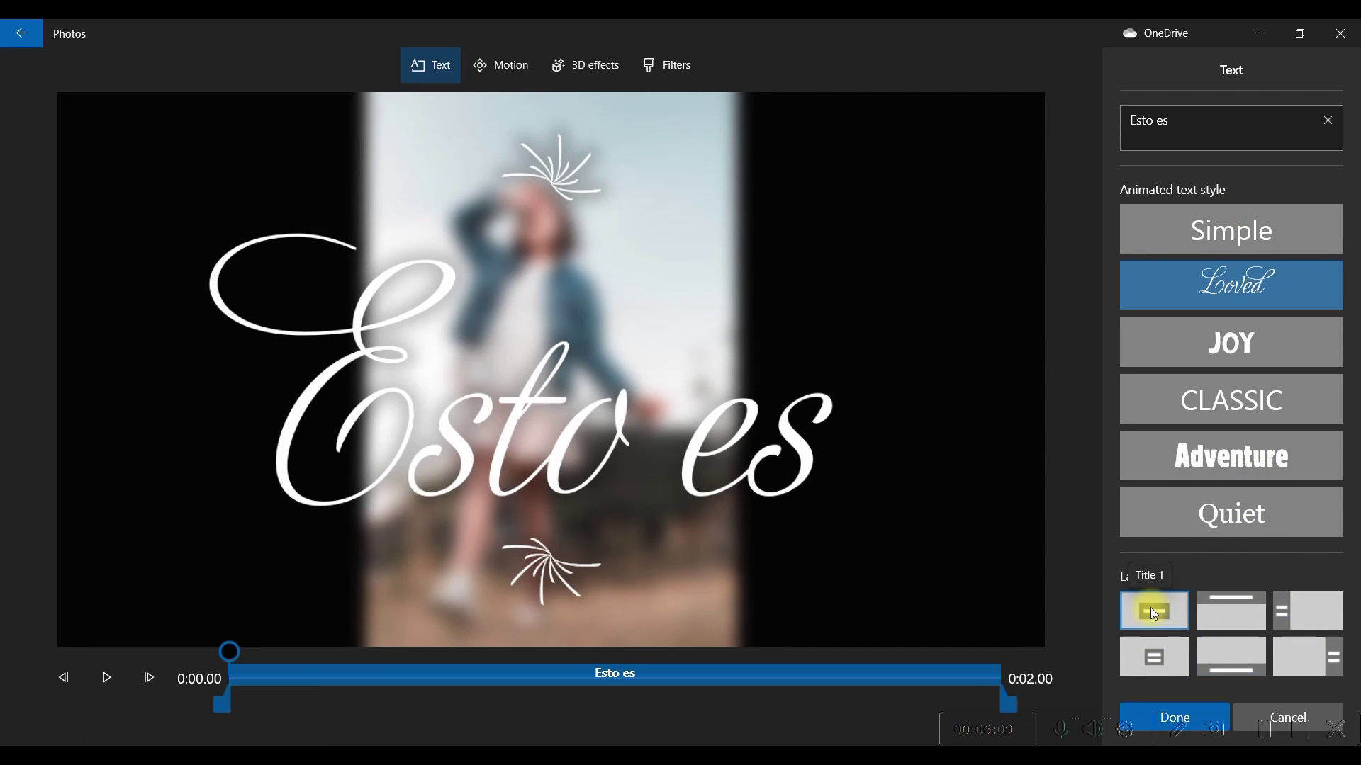
pyautogui.click(1226, 614)
pyautogui.click(1302, 620)
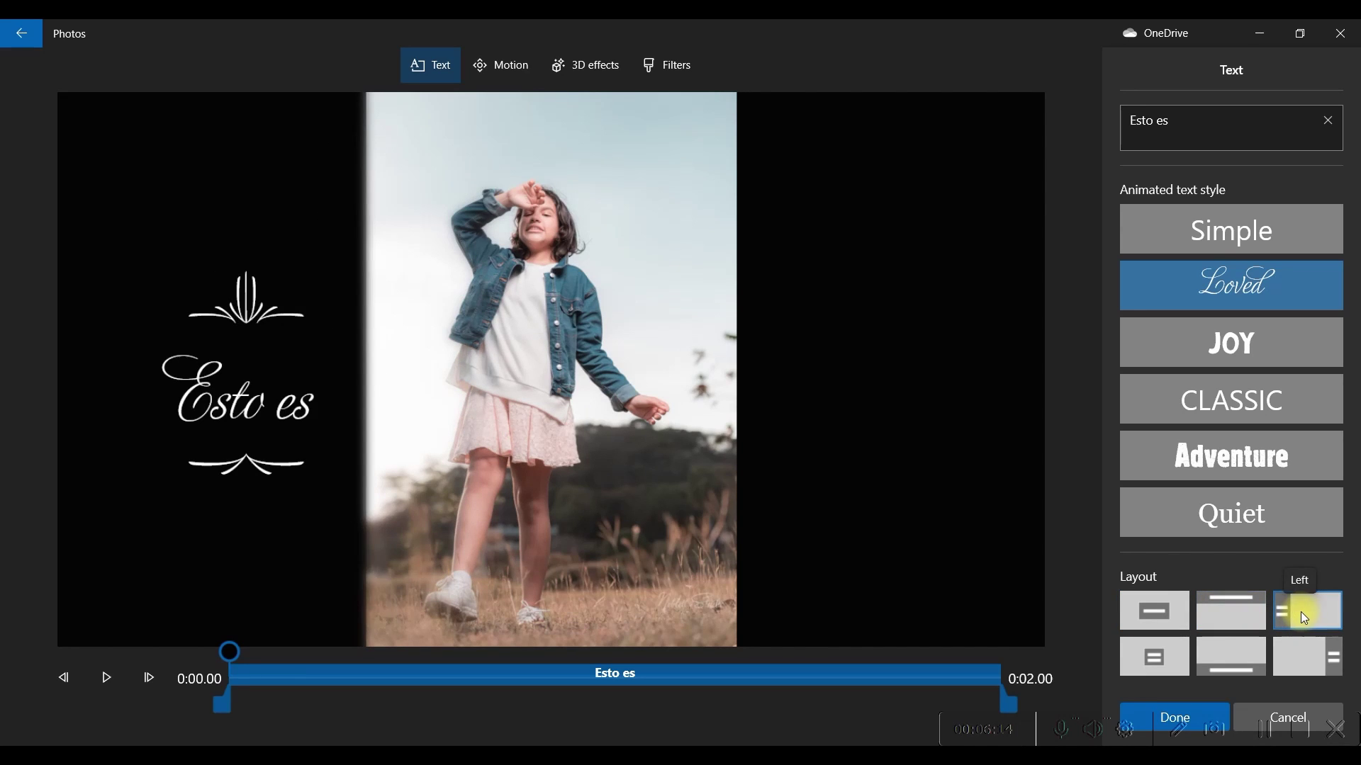
pyautogui.click(1151, 677)
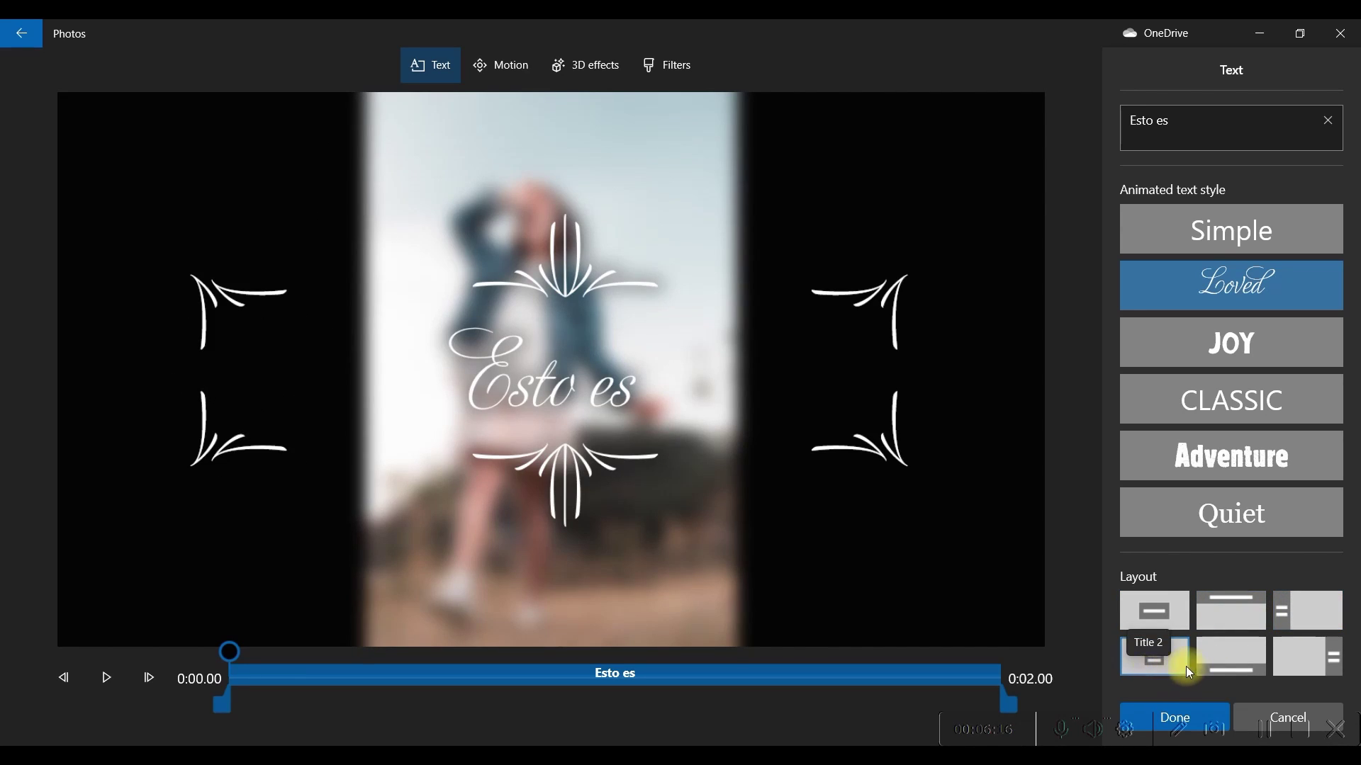
pyautogui.click(1231, 659)
pyautogui.click(1310, 656)
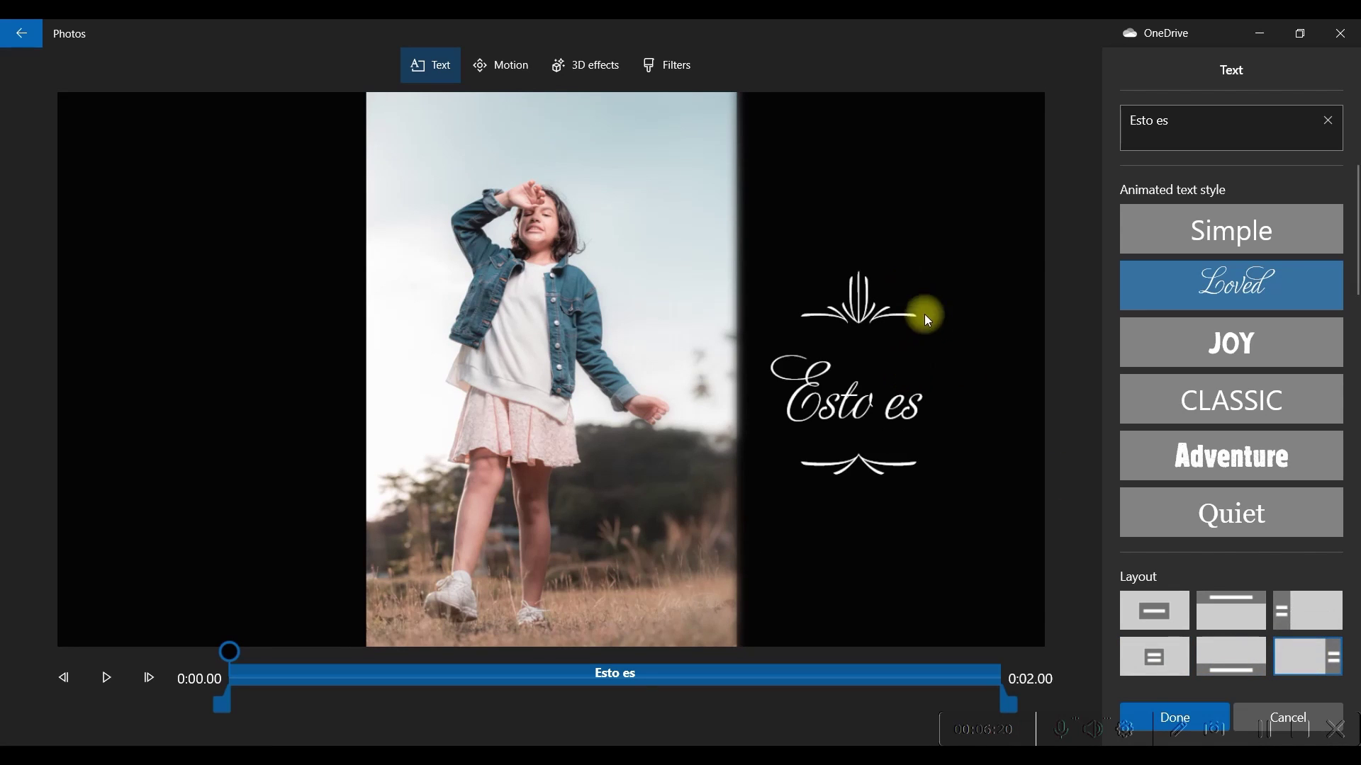
pyautogui.click(1159, 656)
pyautogui.click(1288, 613)
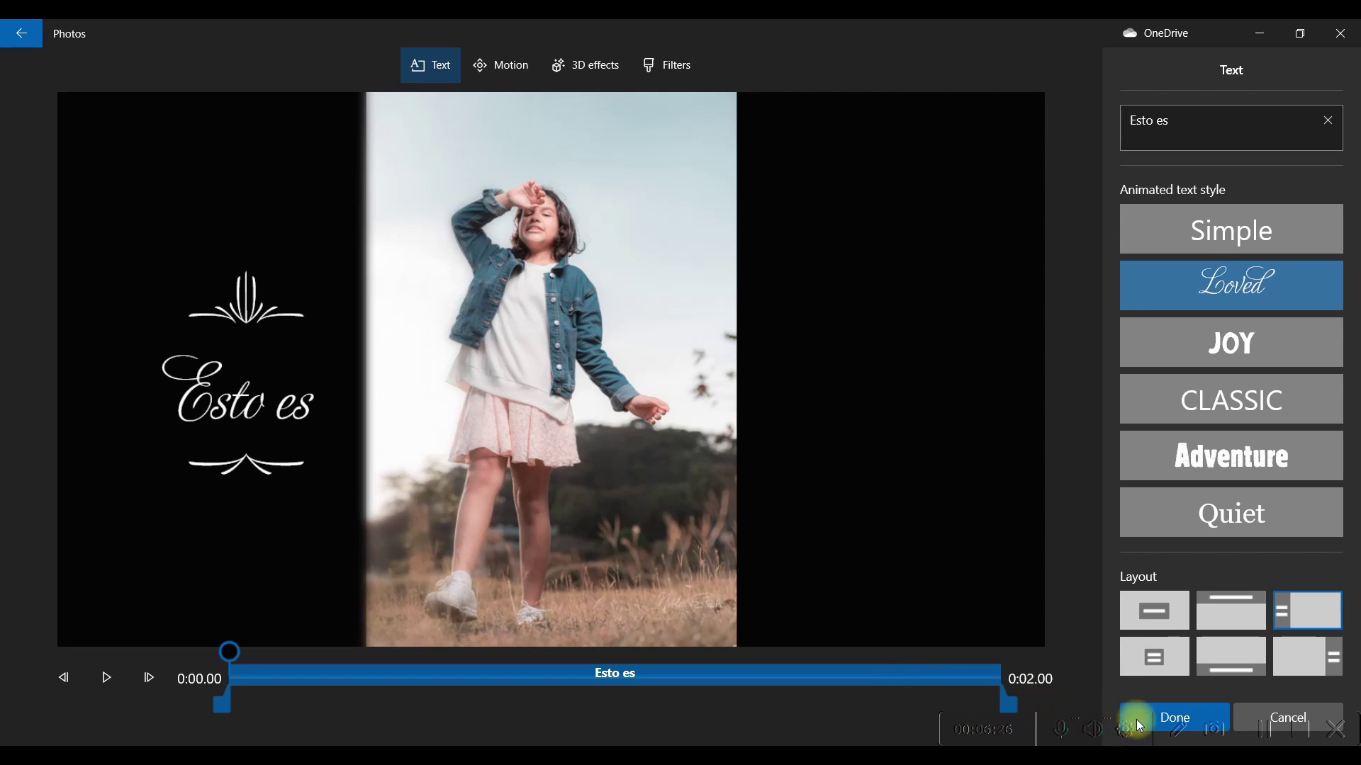
# Step: Limit the "Esto es" text to roughly 20–85% of the first photo's duration, preview it, and save
pyautogui.moveTo(225, 701); pyautogui.dragTo(849, 691)
pyautogui.moveTo(1009, 707); pyautogui.dragTo(794, 720)
pyautogui.click(107, 679)
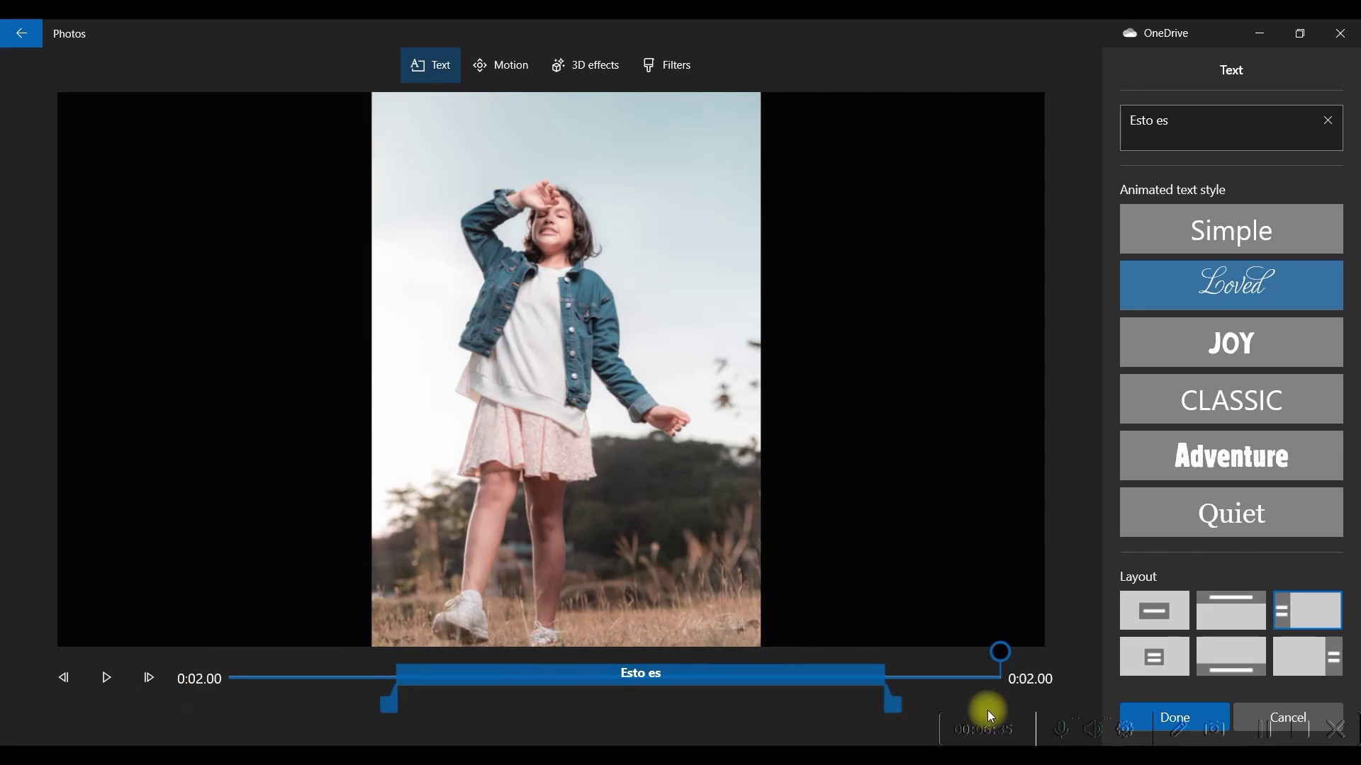
pyautogui.click(1136, 707)
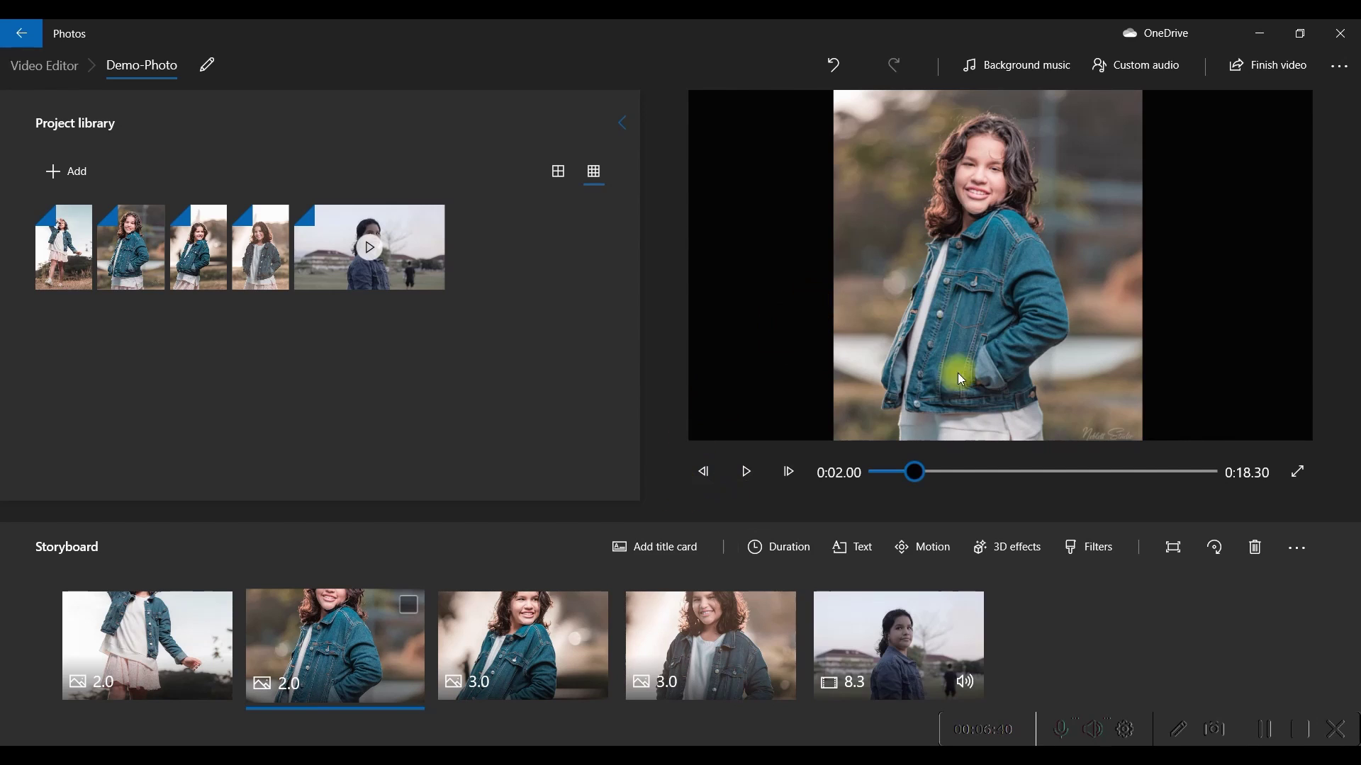
# Step: Add the Loved-style text "Un demo" to the second storyboard photo with the right-side layout
pyautogui.click(843, 550)
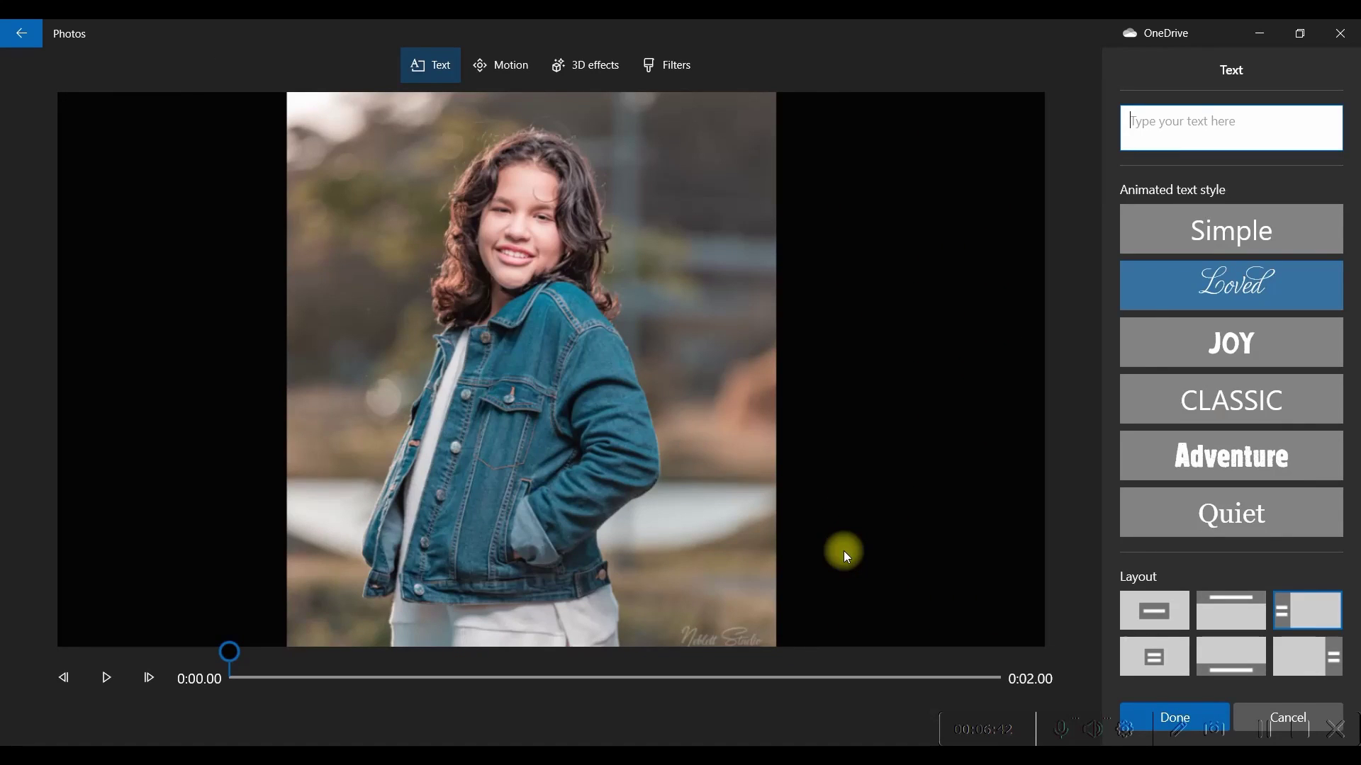
pyautogui.click(1182, 143)
pyautogui.write('Un demo')
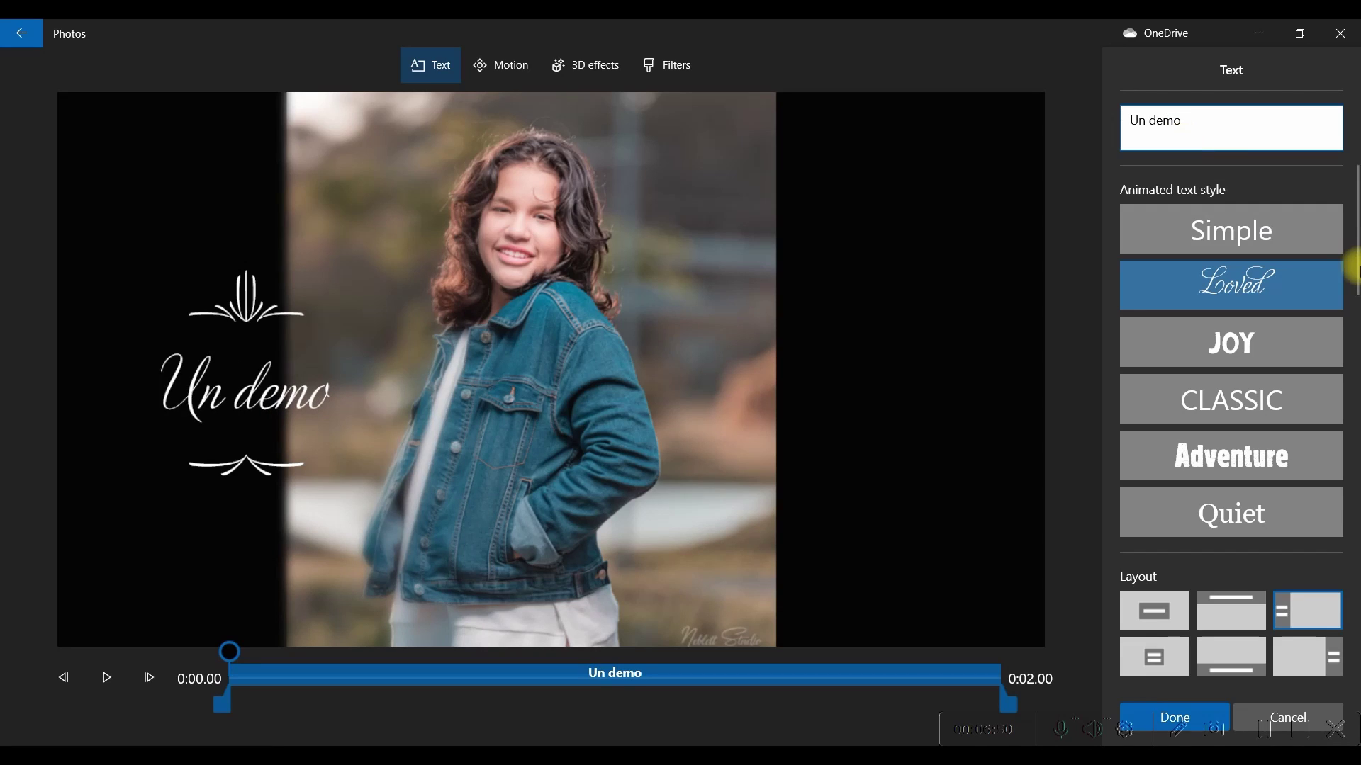
pyautogui.click(1332, 657)
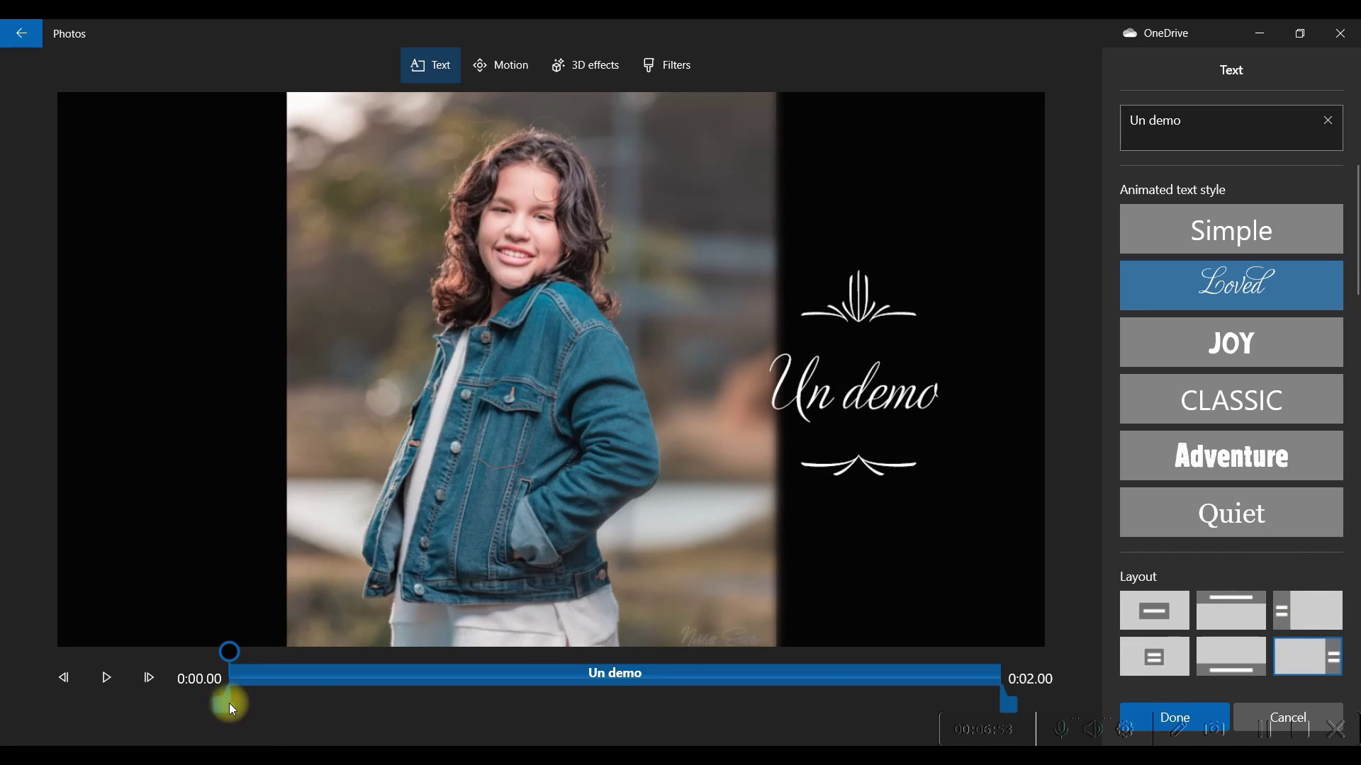
# Step: Limit the "Un demo" text to roughly 25–83% of the second photo's duration and save it
pyautogui.moveTo(227, 701); pyautogui.dragTo(430, 699)
pyautogui.moveTo(1014, 699); pyautogui.dragTo(896, 702)
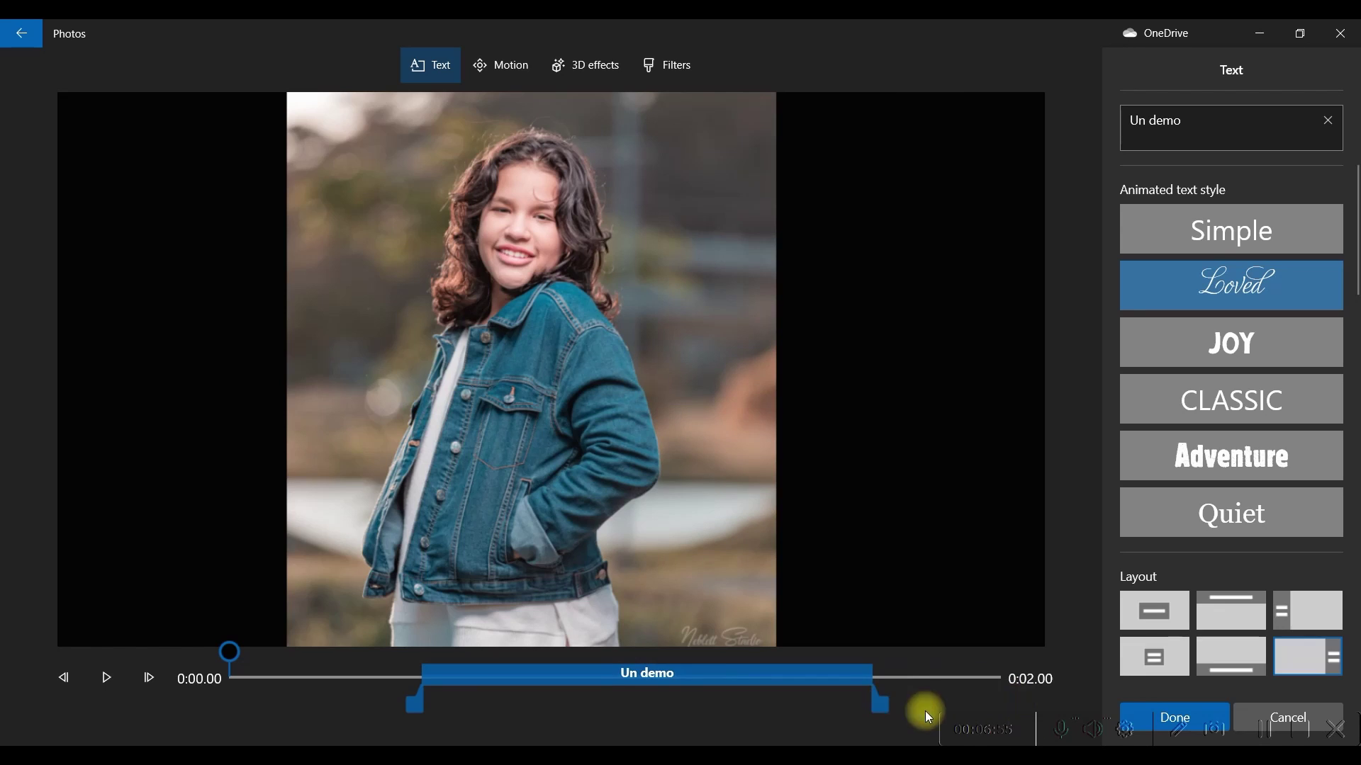
pyautogui.click(1175, 717)
# Step: Add the Loved-style text "de mi" to the third storyboard photo with the layout along the photo's lower edge
pyautogui.click(546, 652)
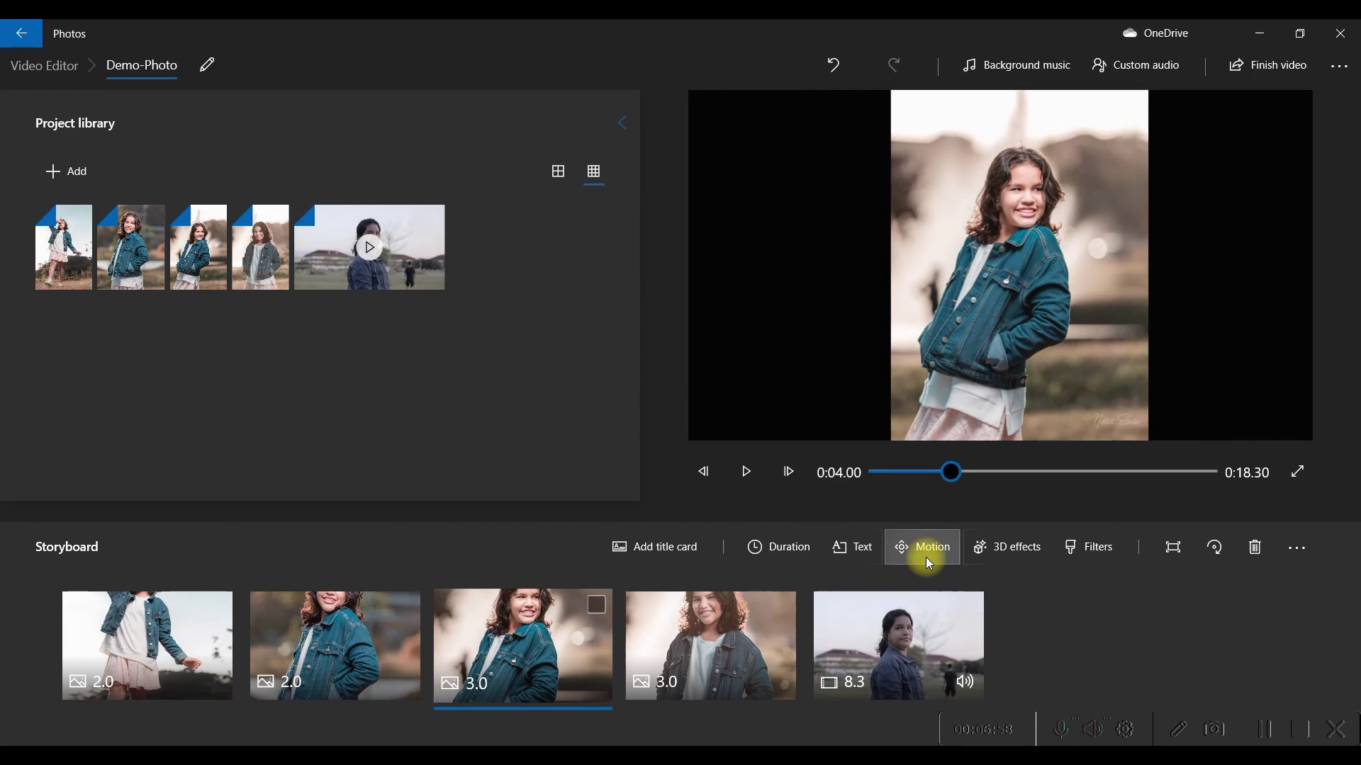
pyautogui.click(850, 547)
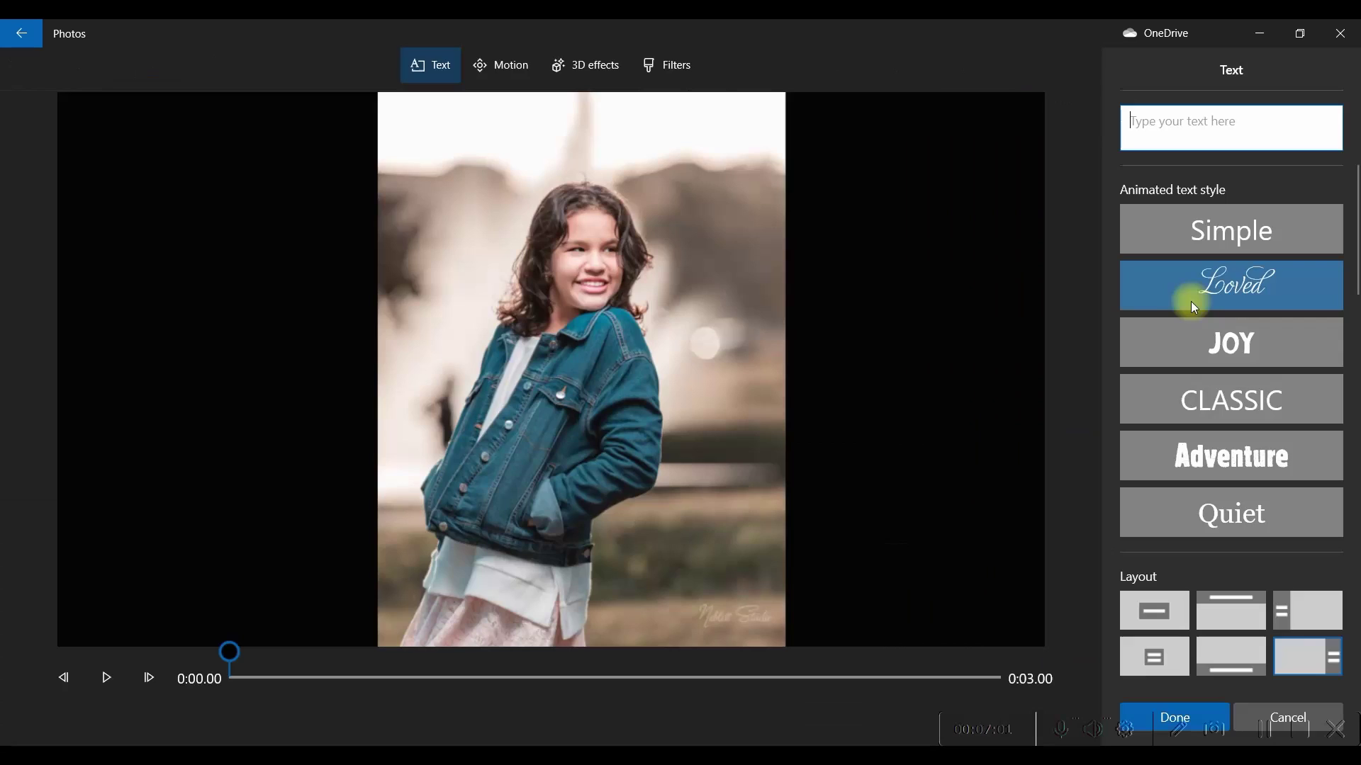
pyautogui.click(1195, 131)
pyautogui.write('de mi')
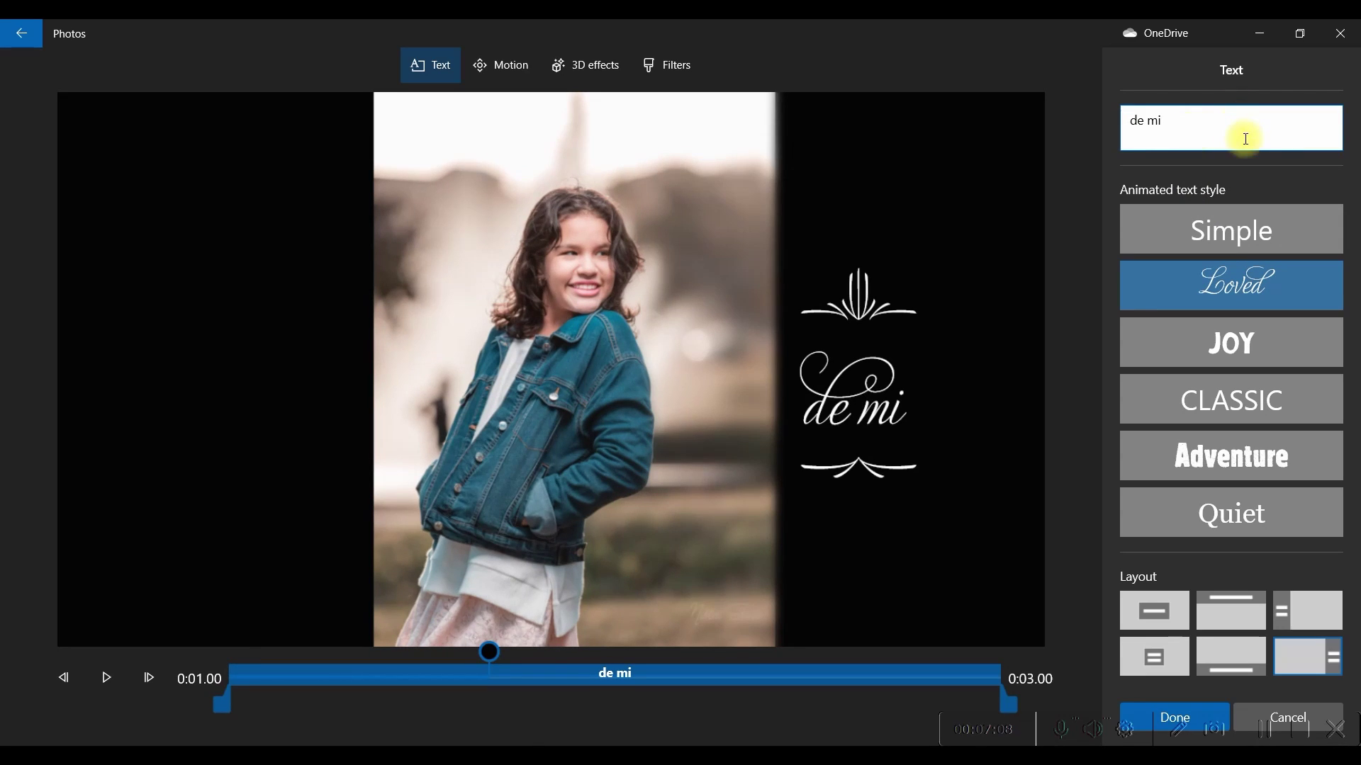
pyautogui.click(1235, 666)
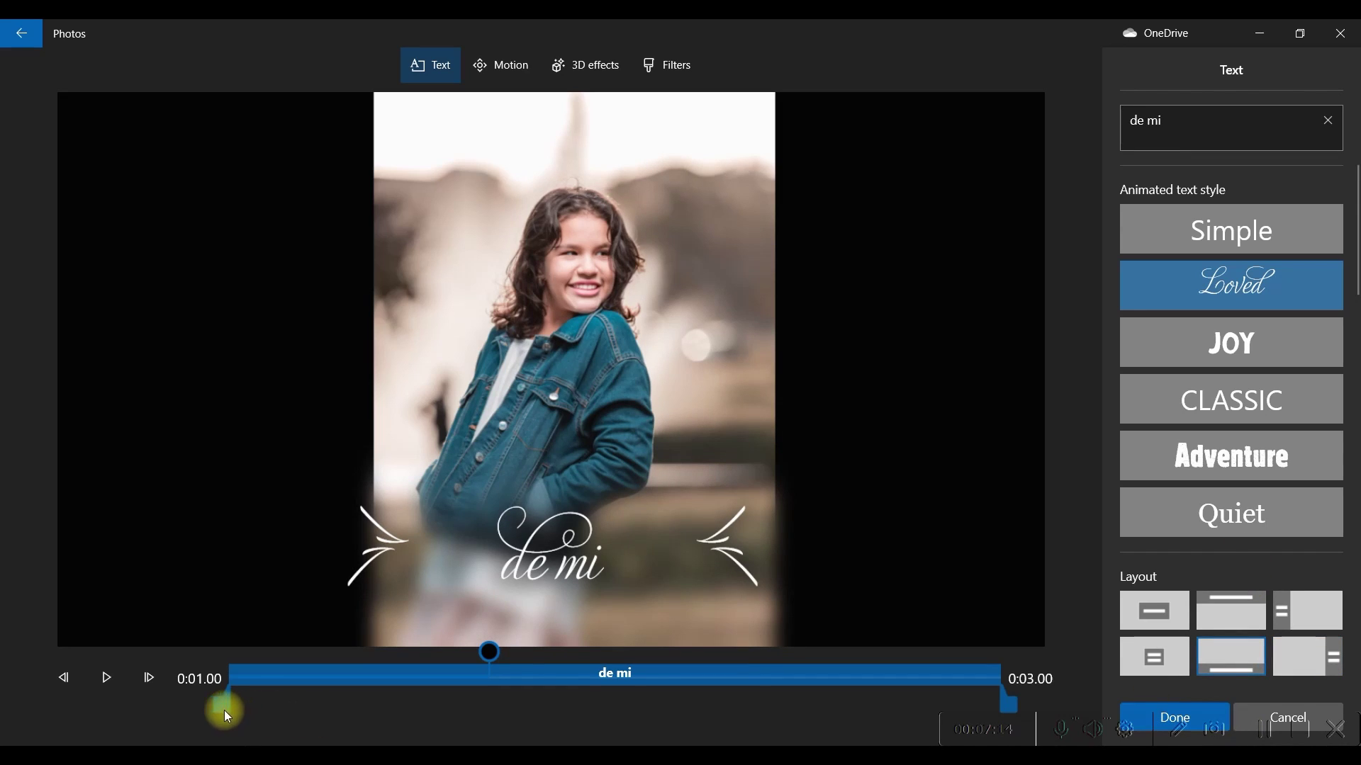
# Step: Limit the "de mi" text to roughly 28–89% of the third photo's duration and save it
pyautogui.moveTo(224, 709); pyautogui.dragTo(437, 709)
pyautogui.moveTo(1001, 708); pyautogui.dragTo(924, 704)
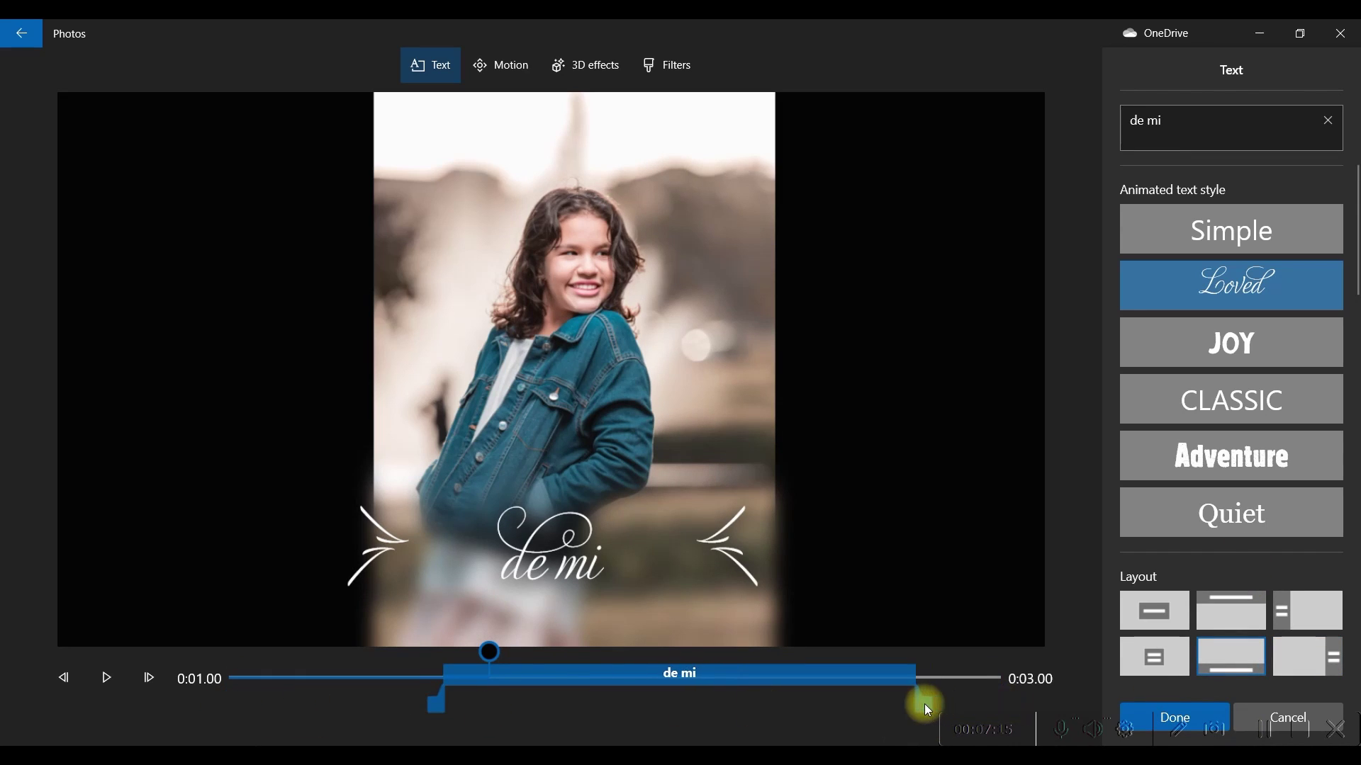
pyautogui.click(1174, 717)
# Step: Add the Loved-style text "cumpleaños" to the fourth photo in the Left layout, starting roughly 15% into its duration, and save
pyautogui.click(860, 556)
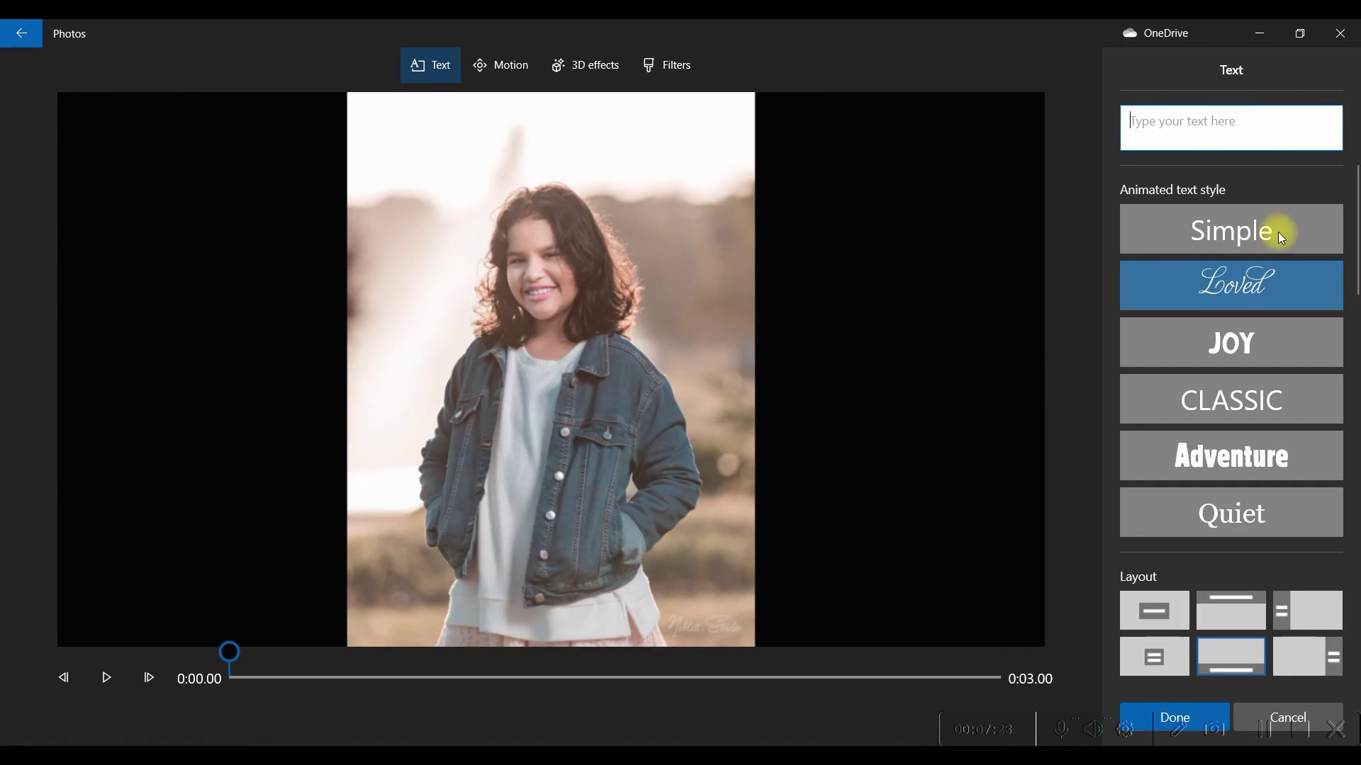
pyautogui.write('cump')
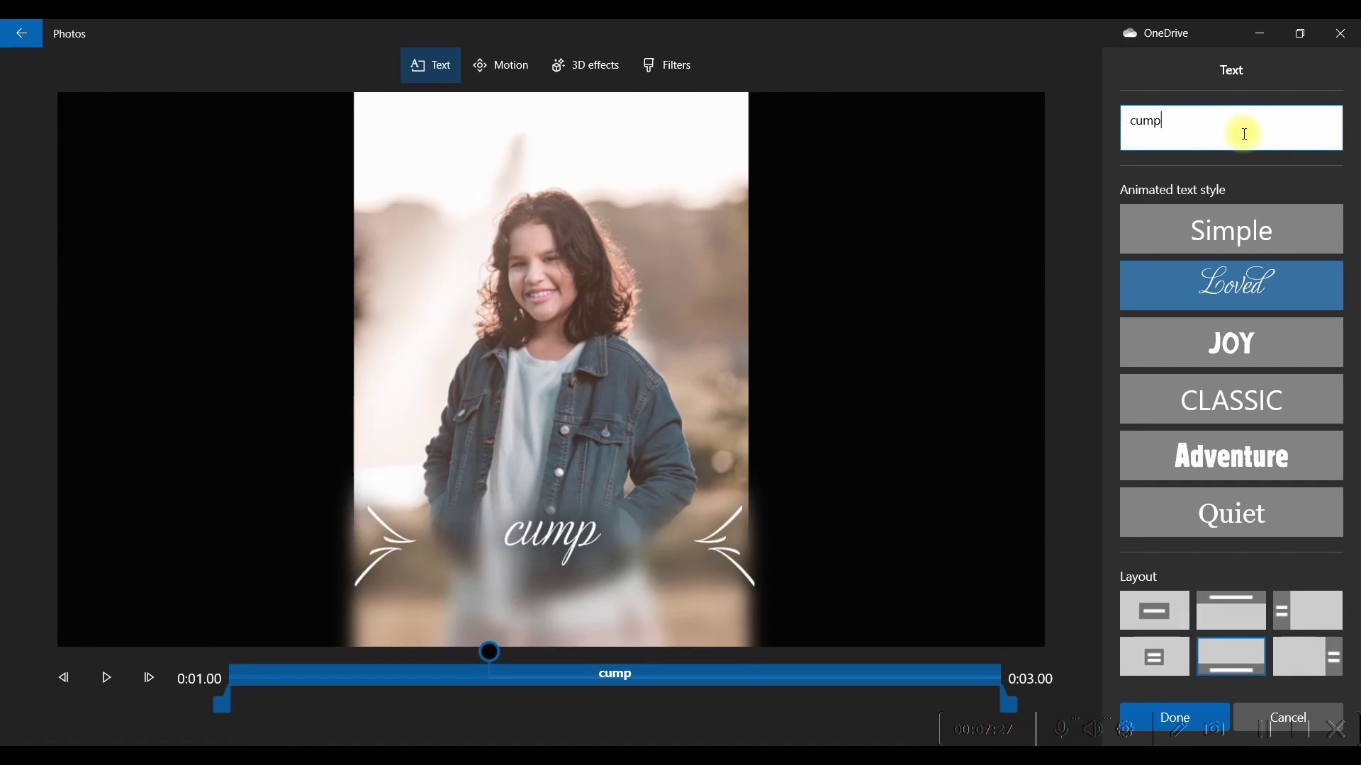
pyautogui.write('leaños')
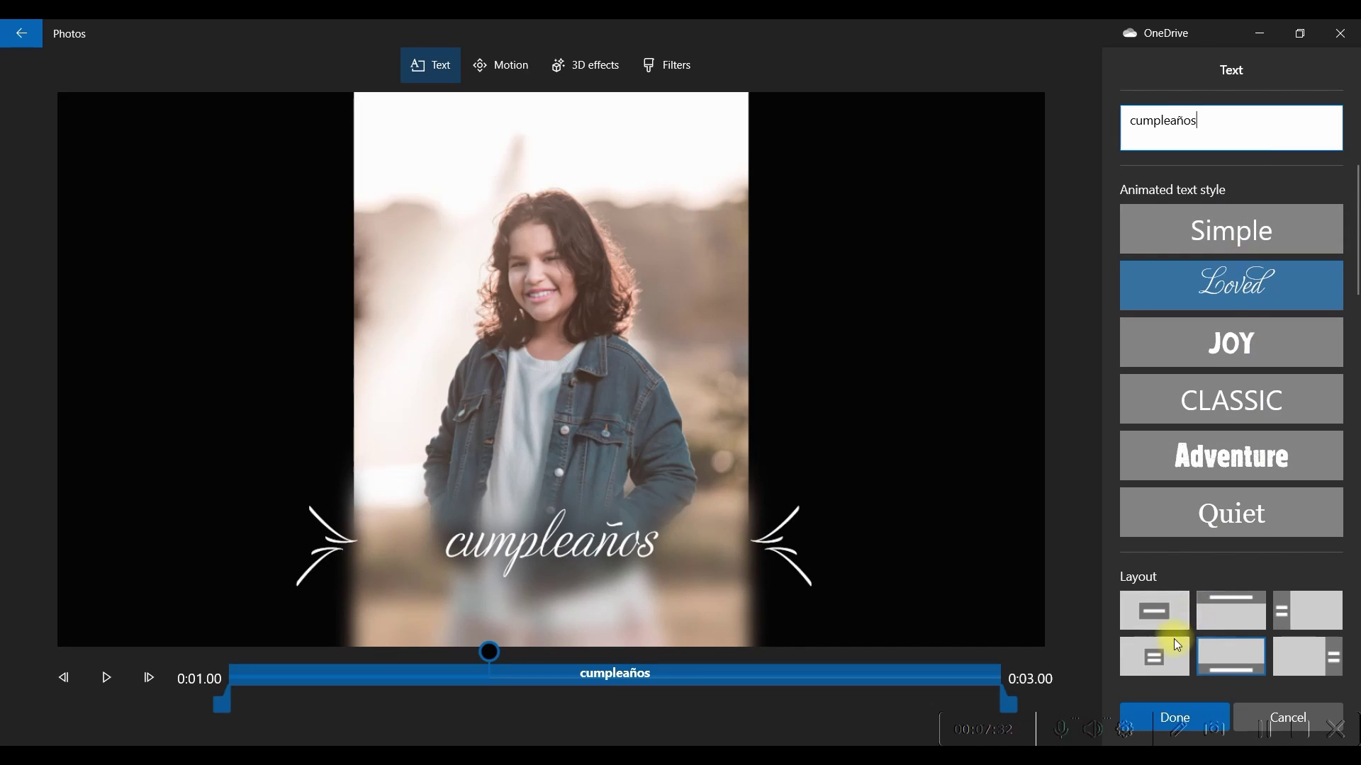
pyautogui.click(1301, 614)
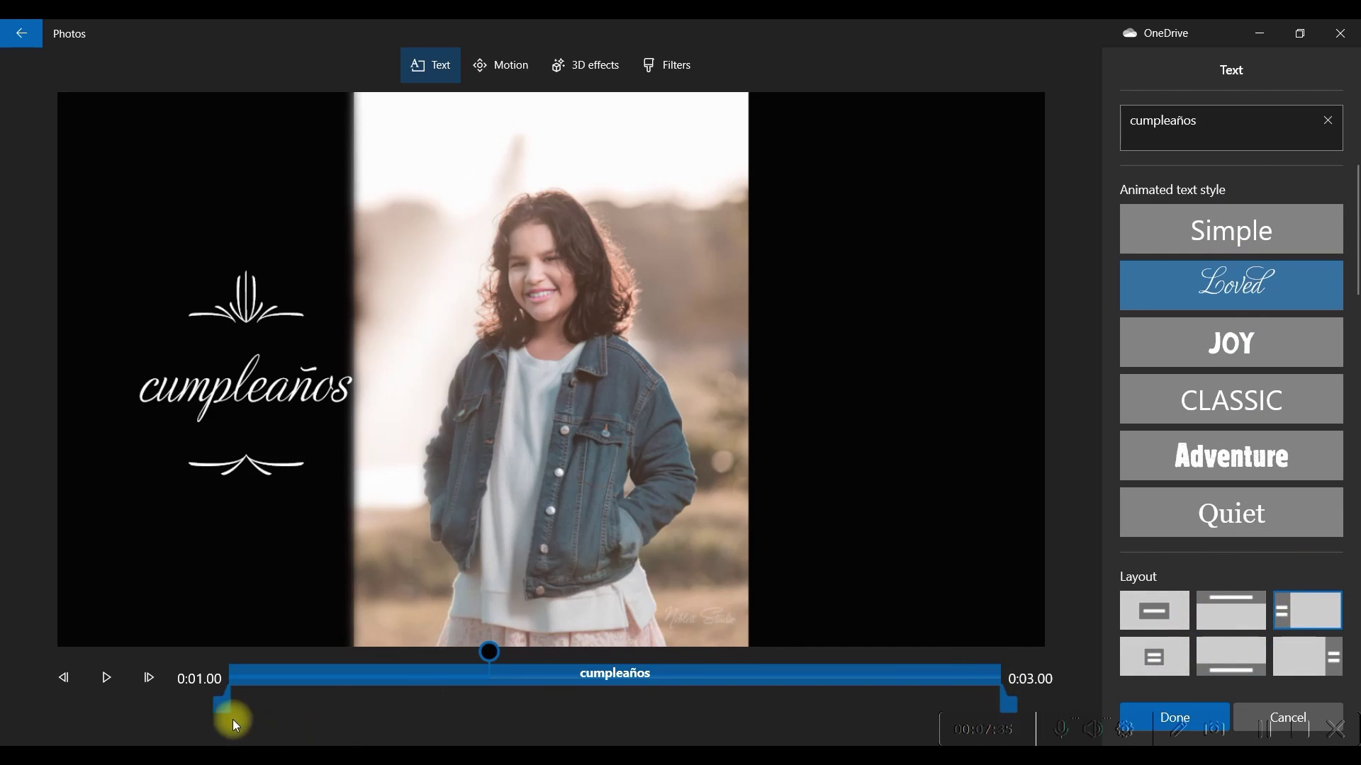
pyautogui.moveTo(256, 705); pyautogui.dragTo(462, 701)
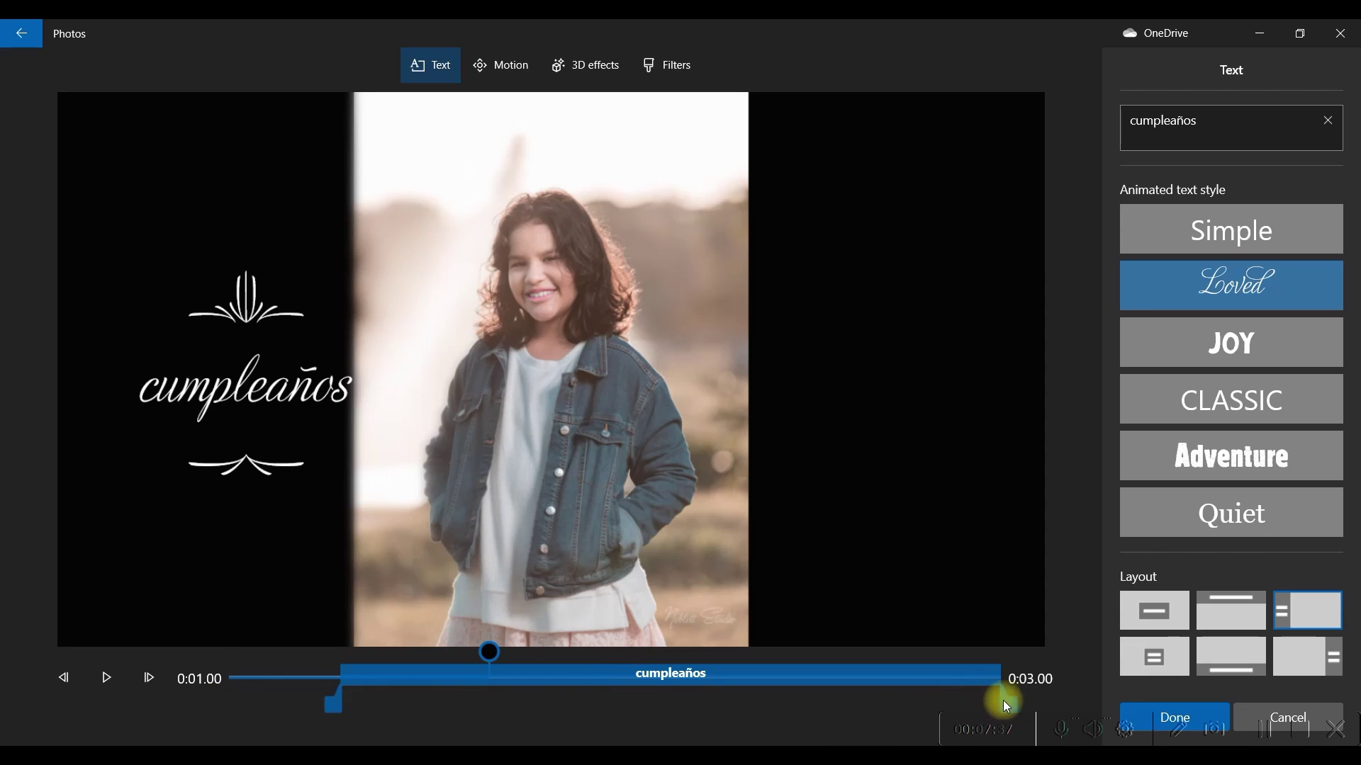
pyautogui.click(1176, 715)
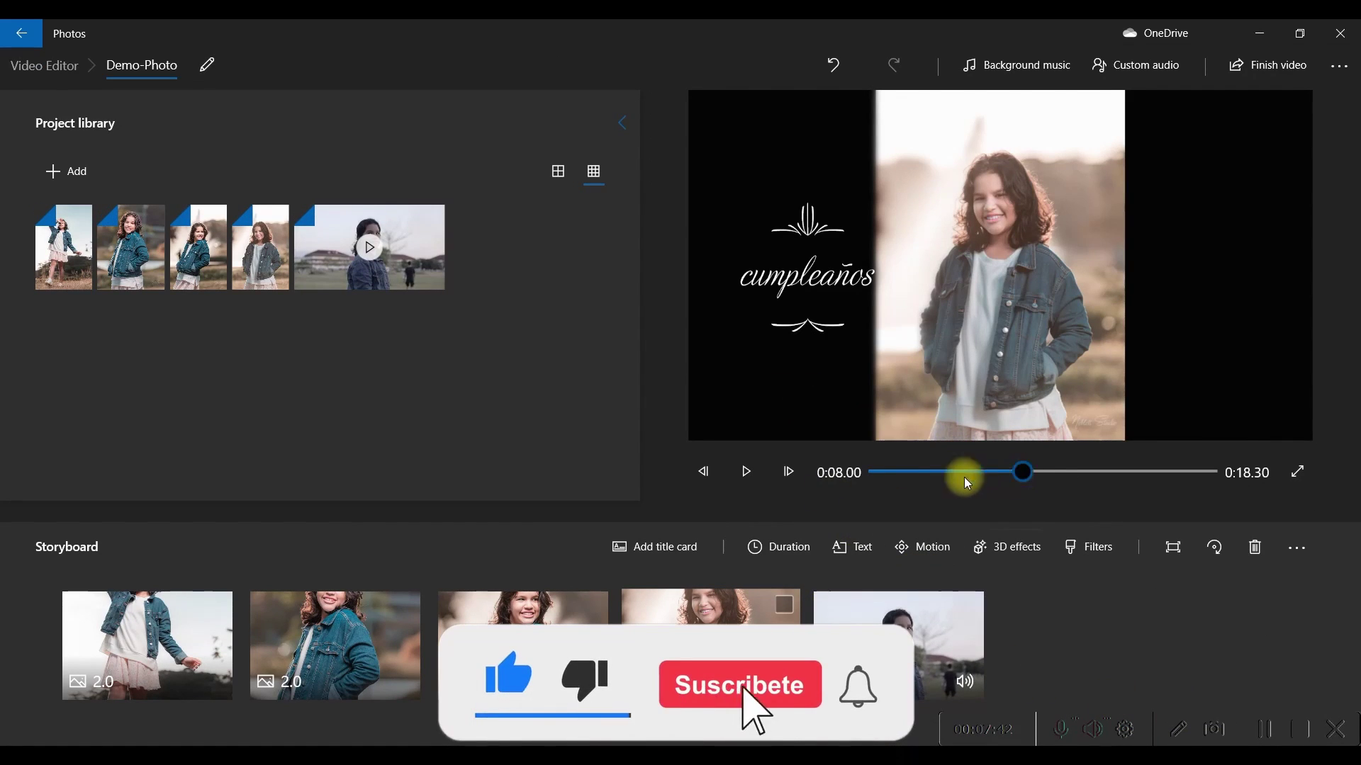
# Step: Rewind the project and play back the video to review the text and motion effects
pyautogui.moveTo(968, 484); pyautogui.dragTo(805, 478)
pyautogui.click(740, 472)
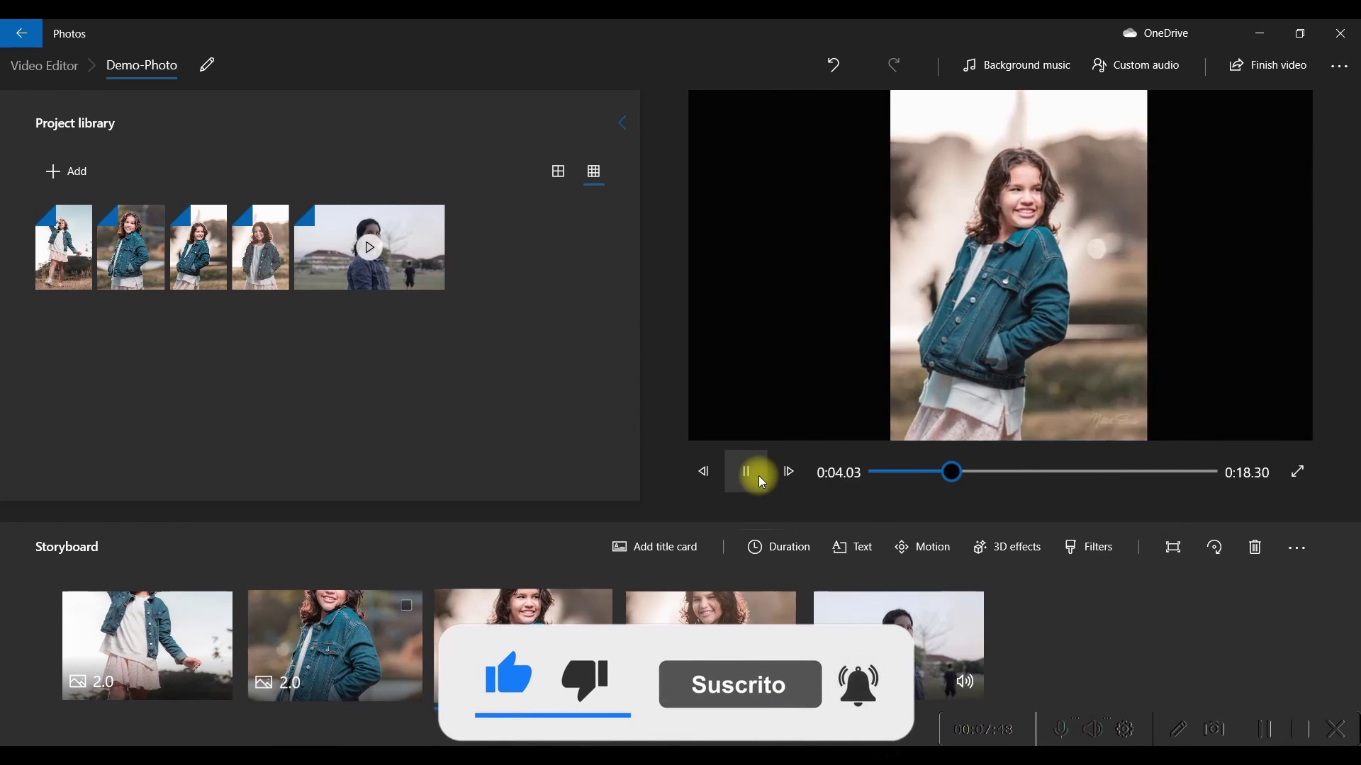
# Step: Pause the playback and apply the Energy filter to the storyboard's video clip after trying the filters from Classic to Inky
pyautogui.click(758, 475)
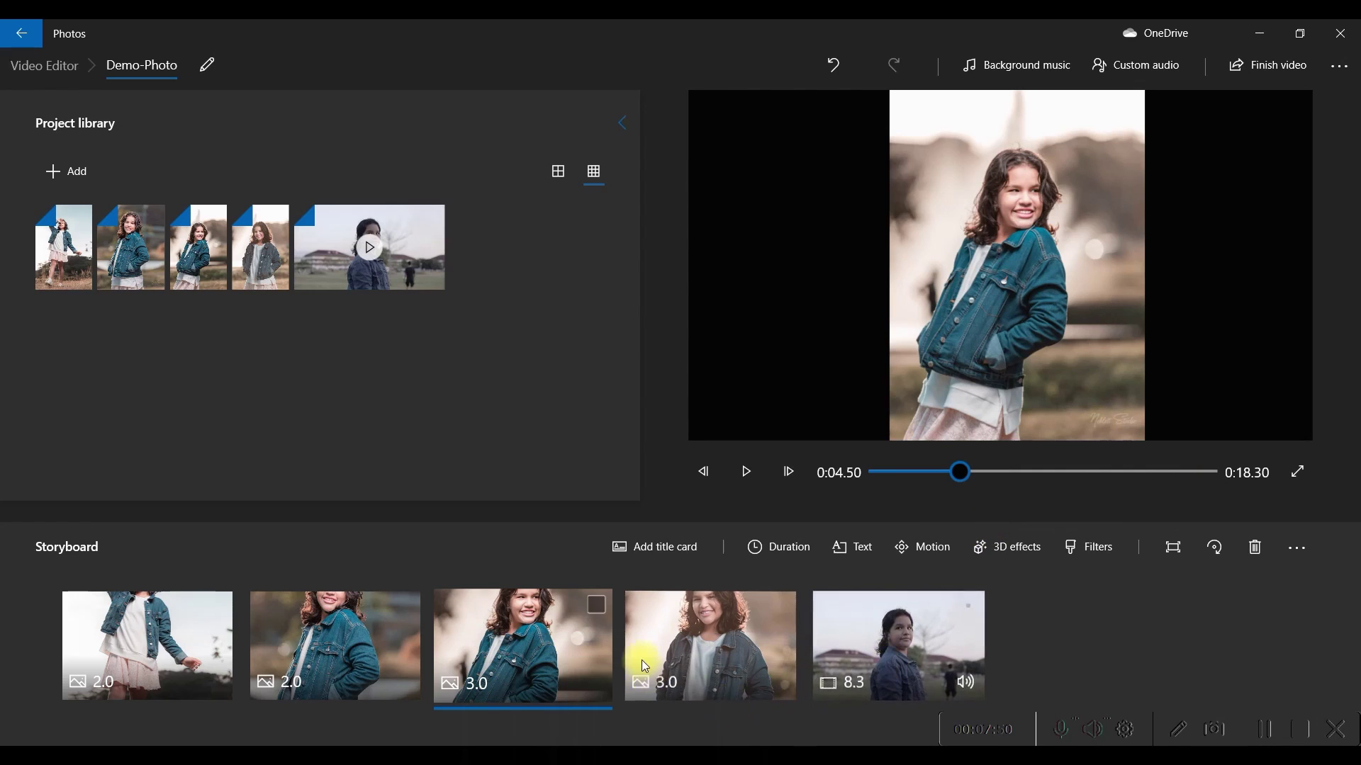
pyautogui.click(885, 637)
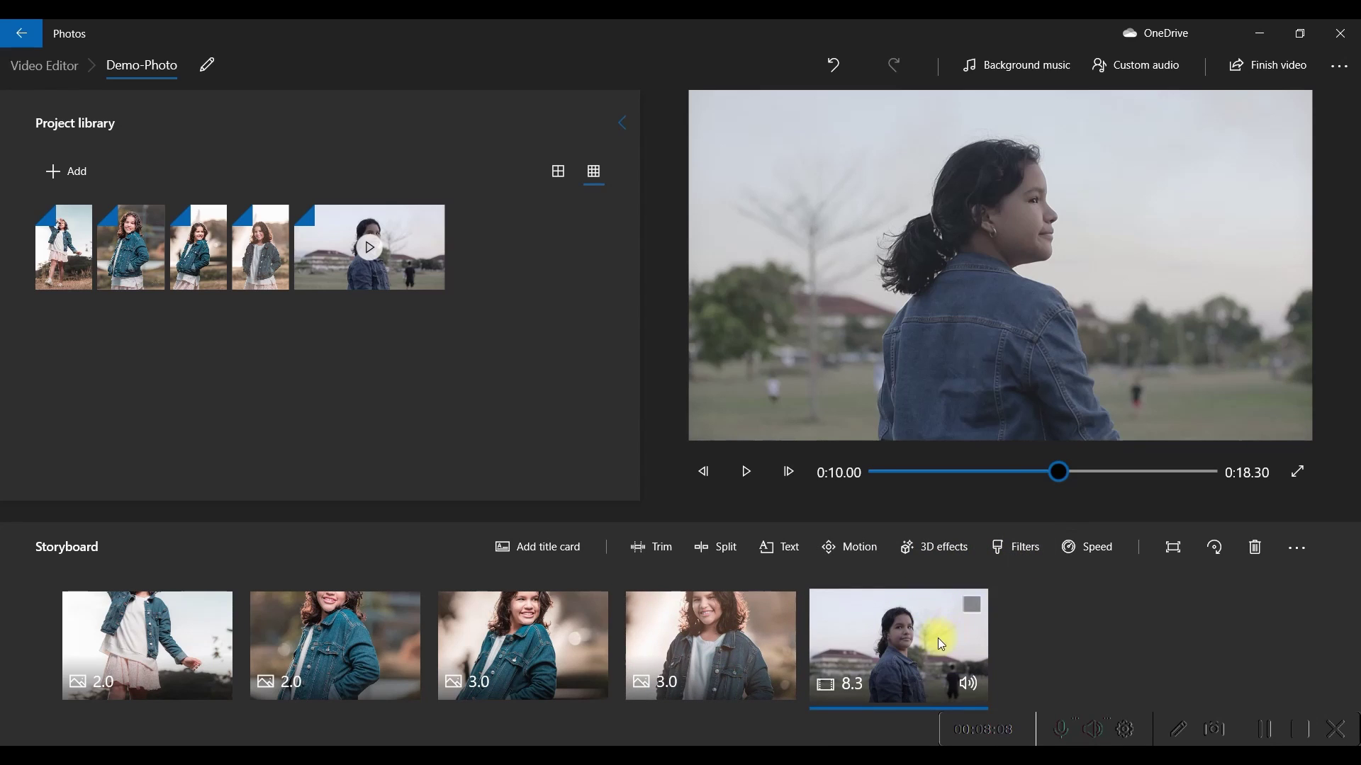
pyautogui.click(1018, 562)
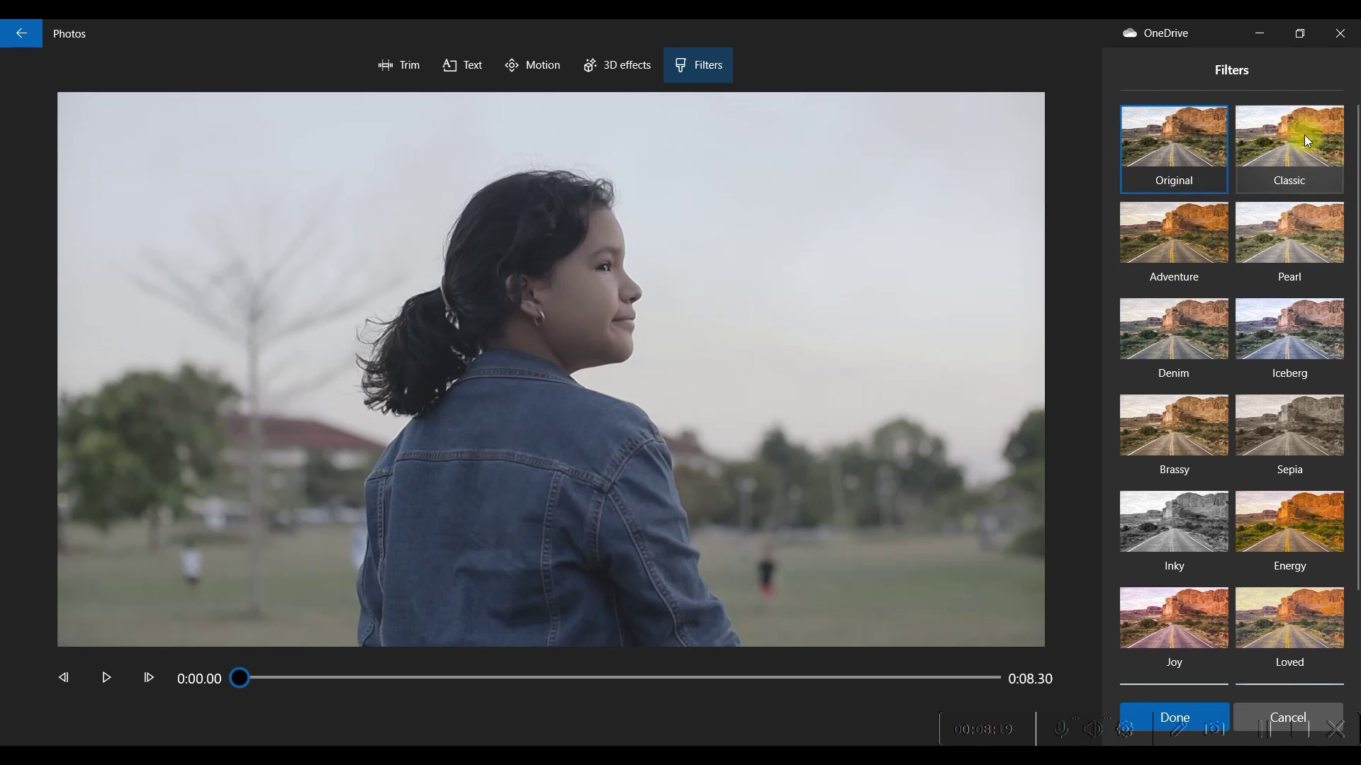
pyautogui.click(1298, 156)
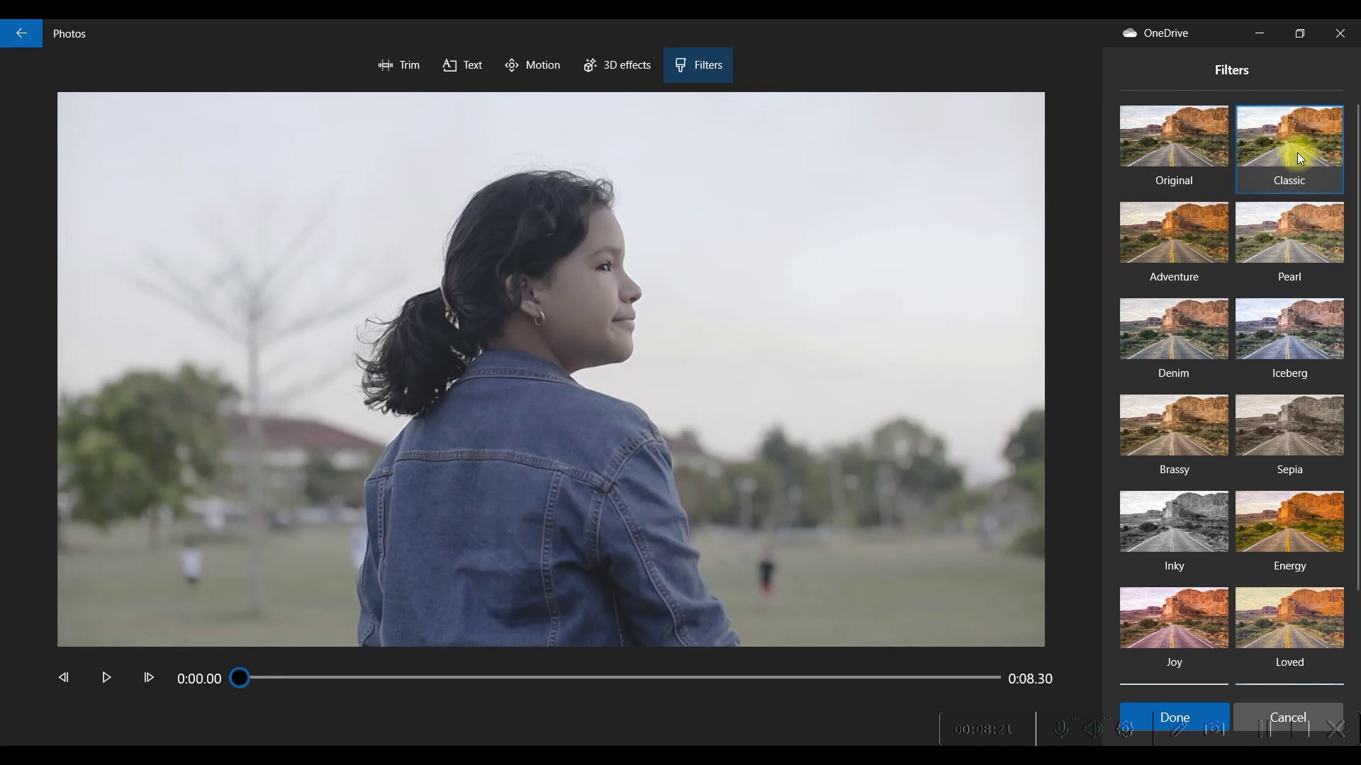
pyautogui.click(1185, 231)
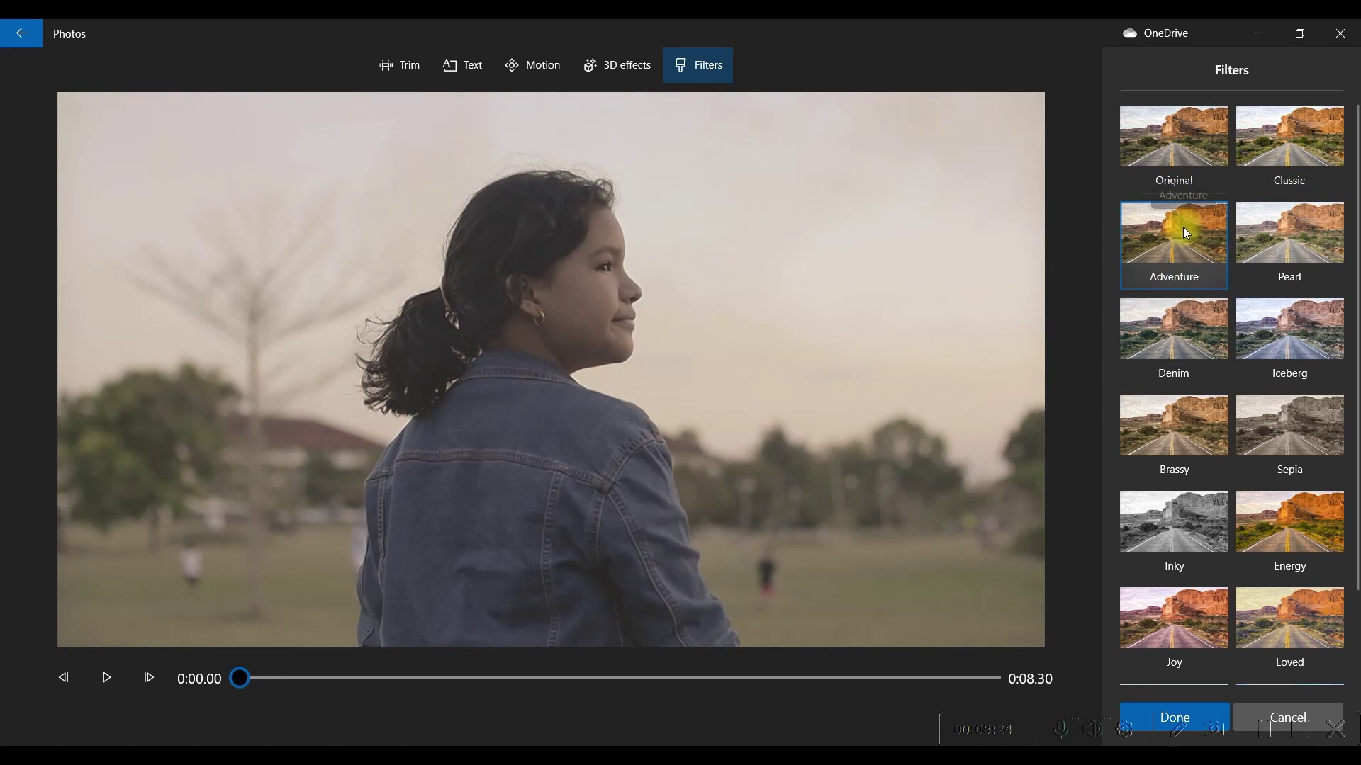
pyautogui.click(1291, 228)
pyautogui.click(1176, 336)
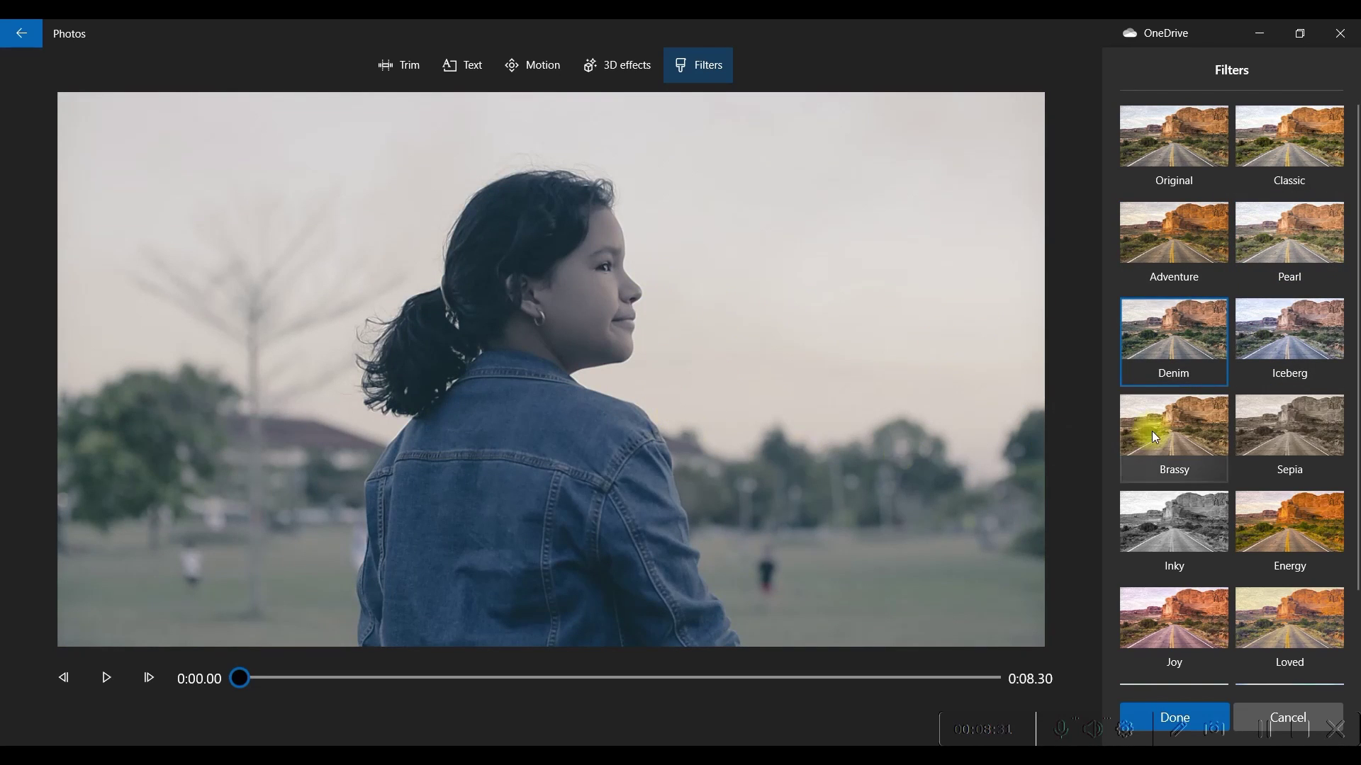
pyautogui.click(1308, 342)
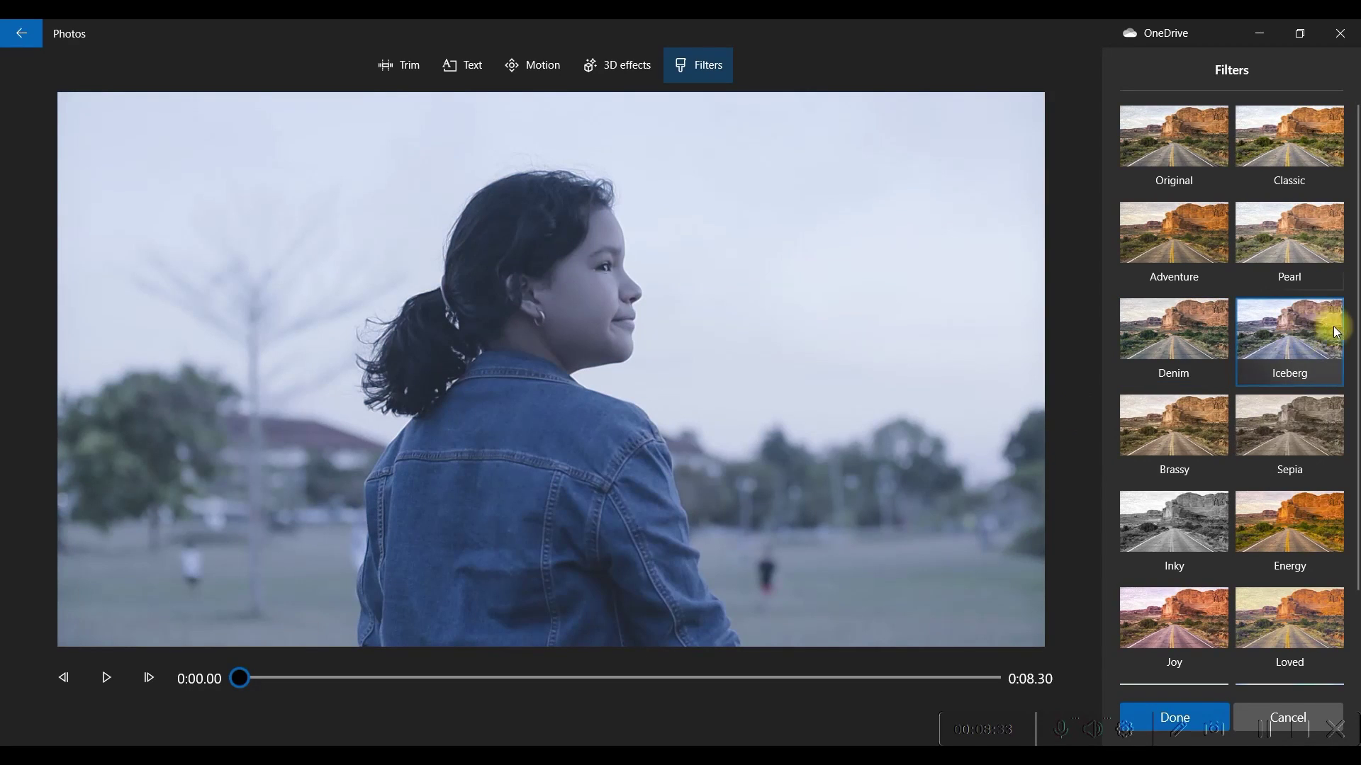
pyautogui.click(1123, 433)
pyautogui.click(1315, 439)
pyautogui.click(1136, 555)
pyautogui.click(1324, 526)
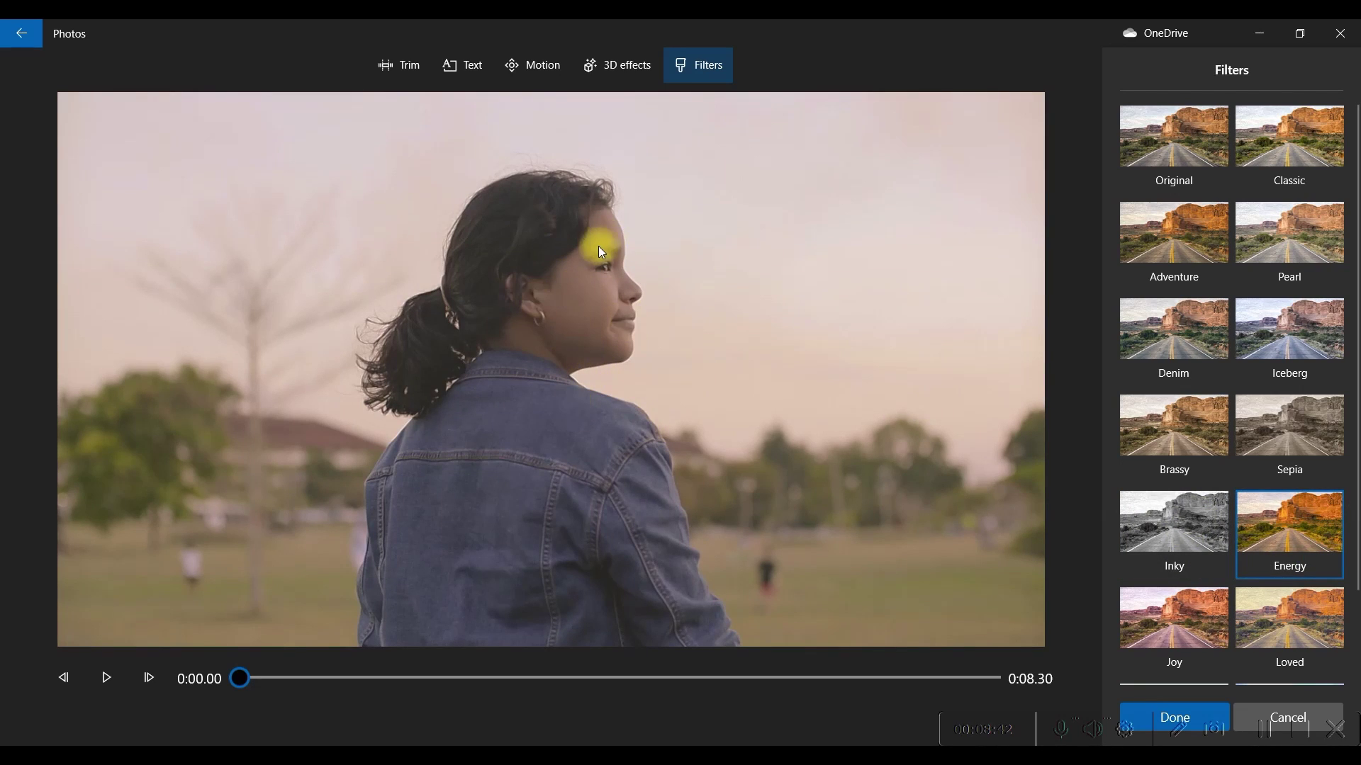
pyautogui.click(1133, 711)
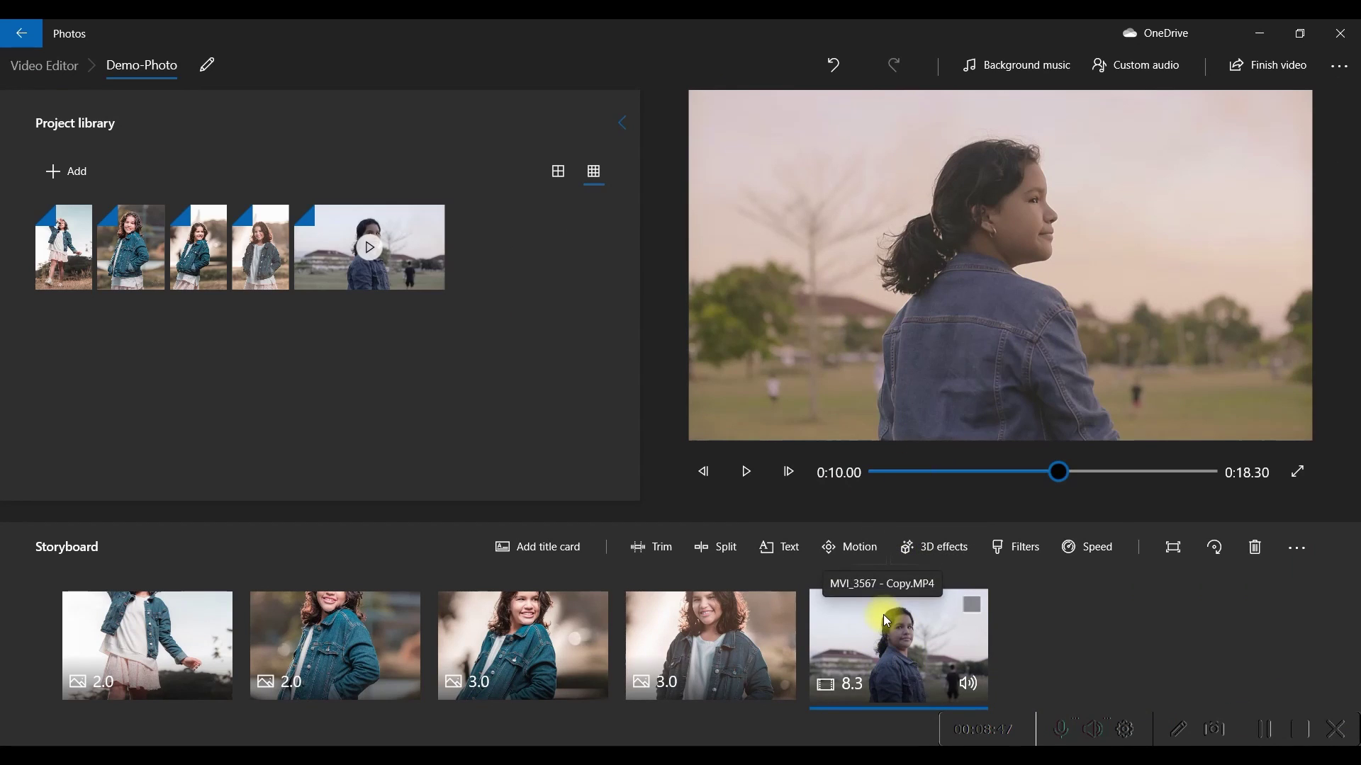
# Step: Examine the video clip's speed setting and the project's background music and custom audio options without changing them
pyautogui.click(1089, 547)
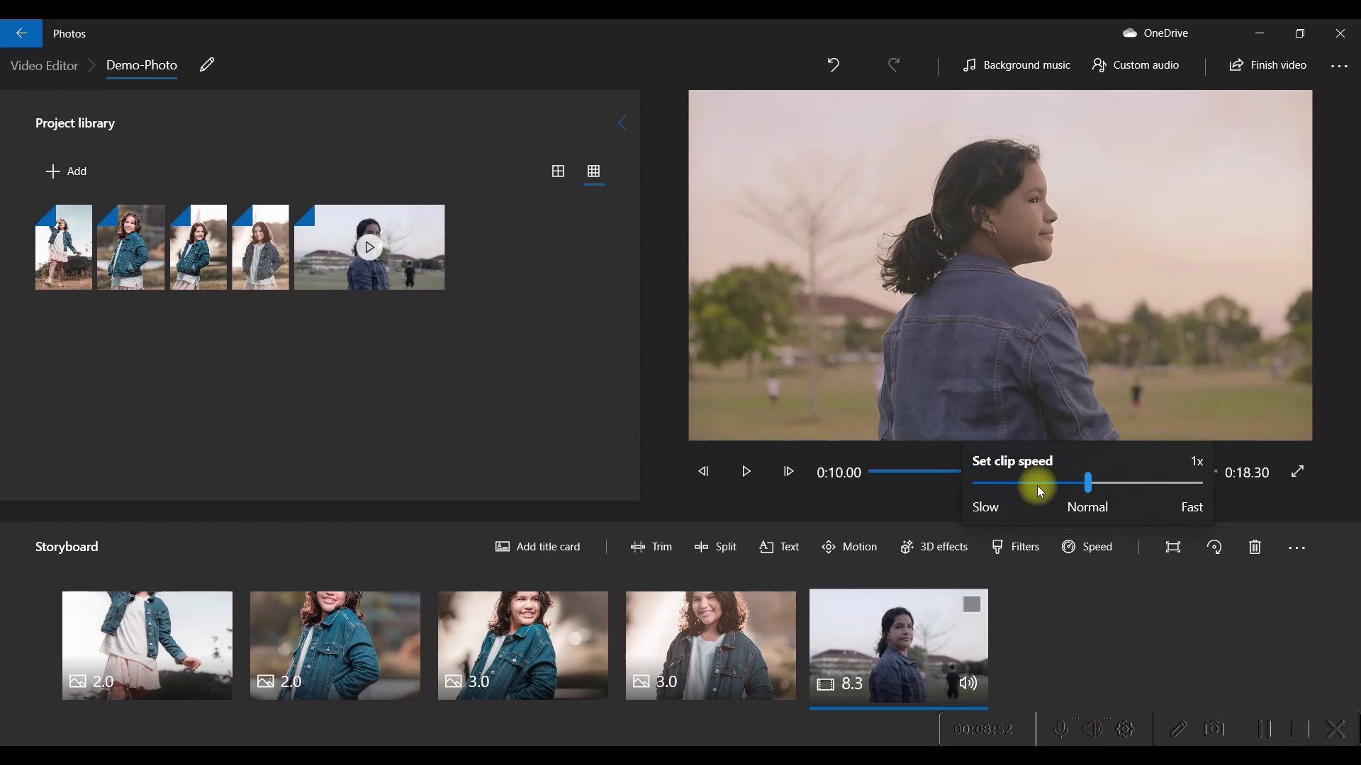
pyautogui.click(1032, 668)
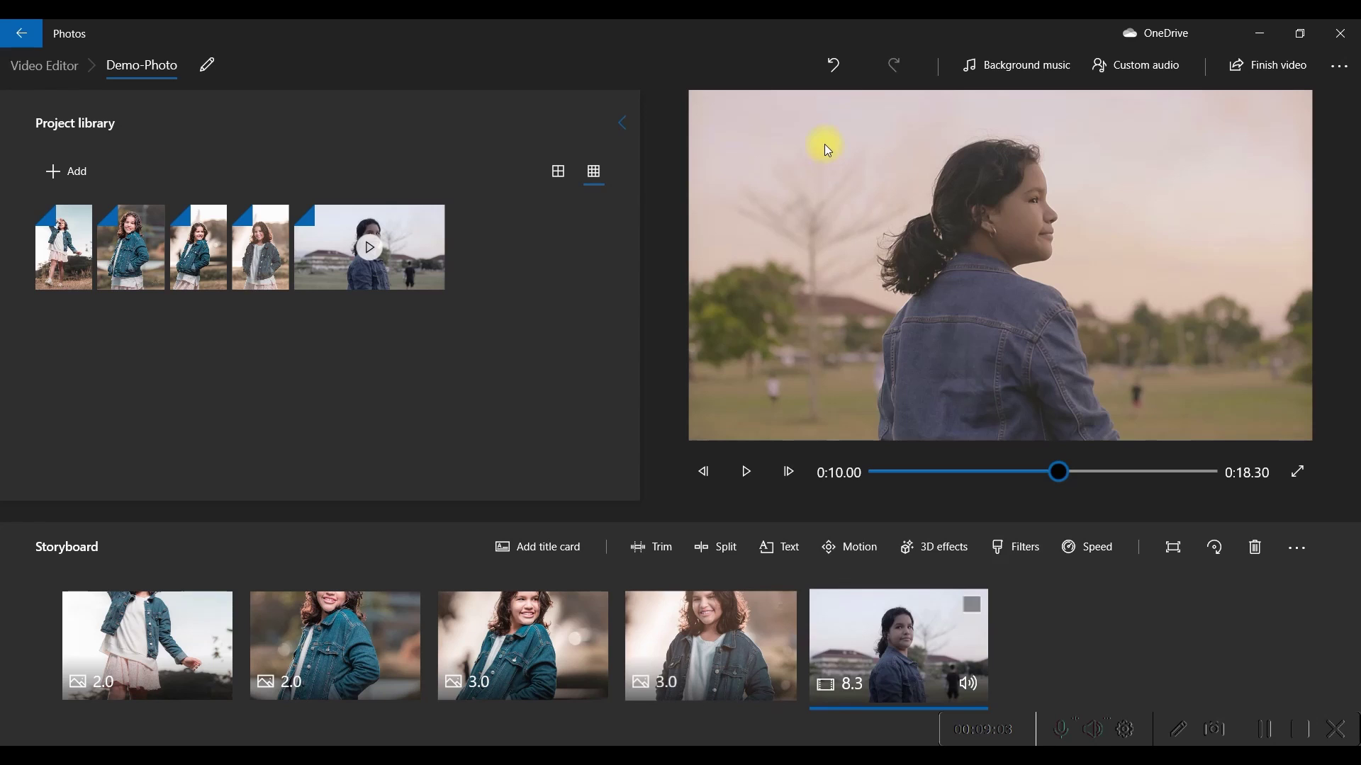
pyautogui.click(1018, 69)
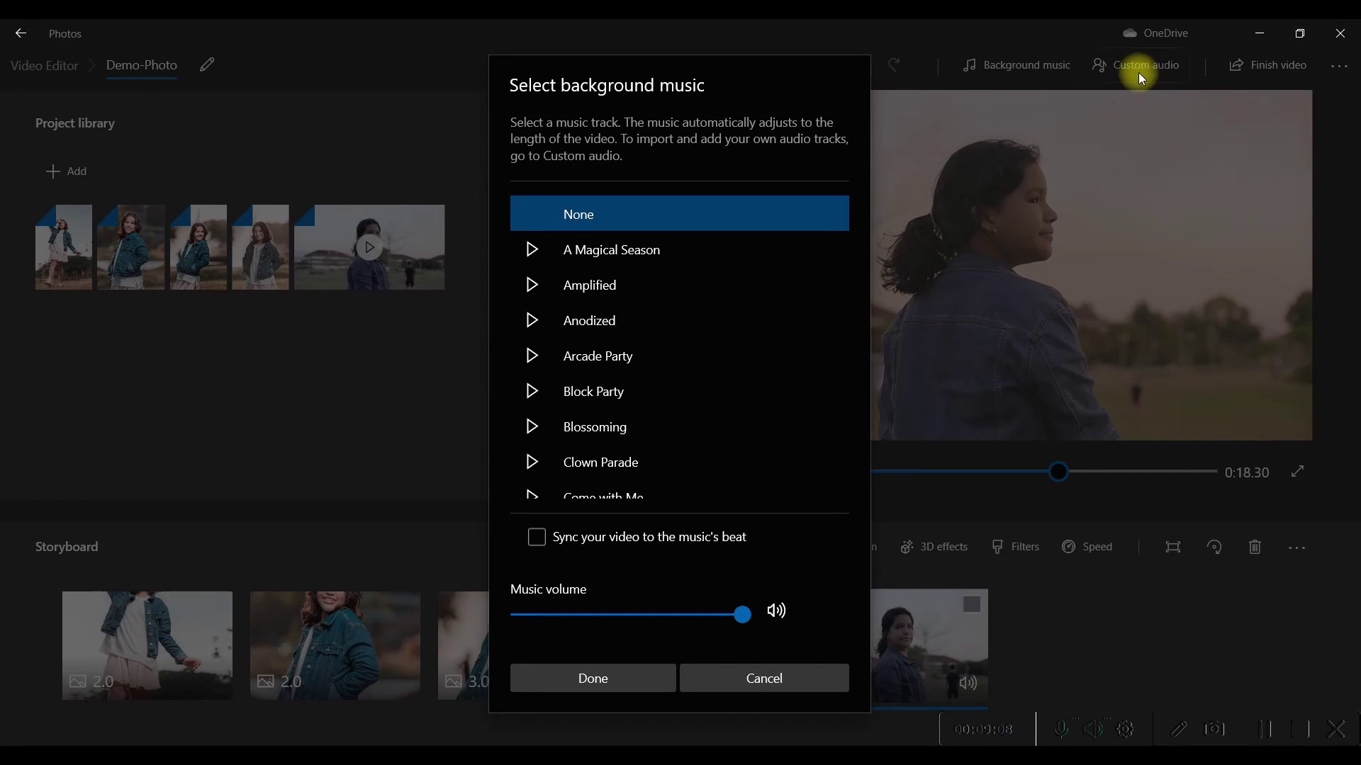
pyautogui.press('Escape')
pyautogui.click(1148, 57)
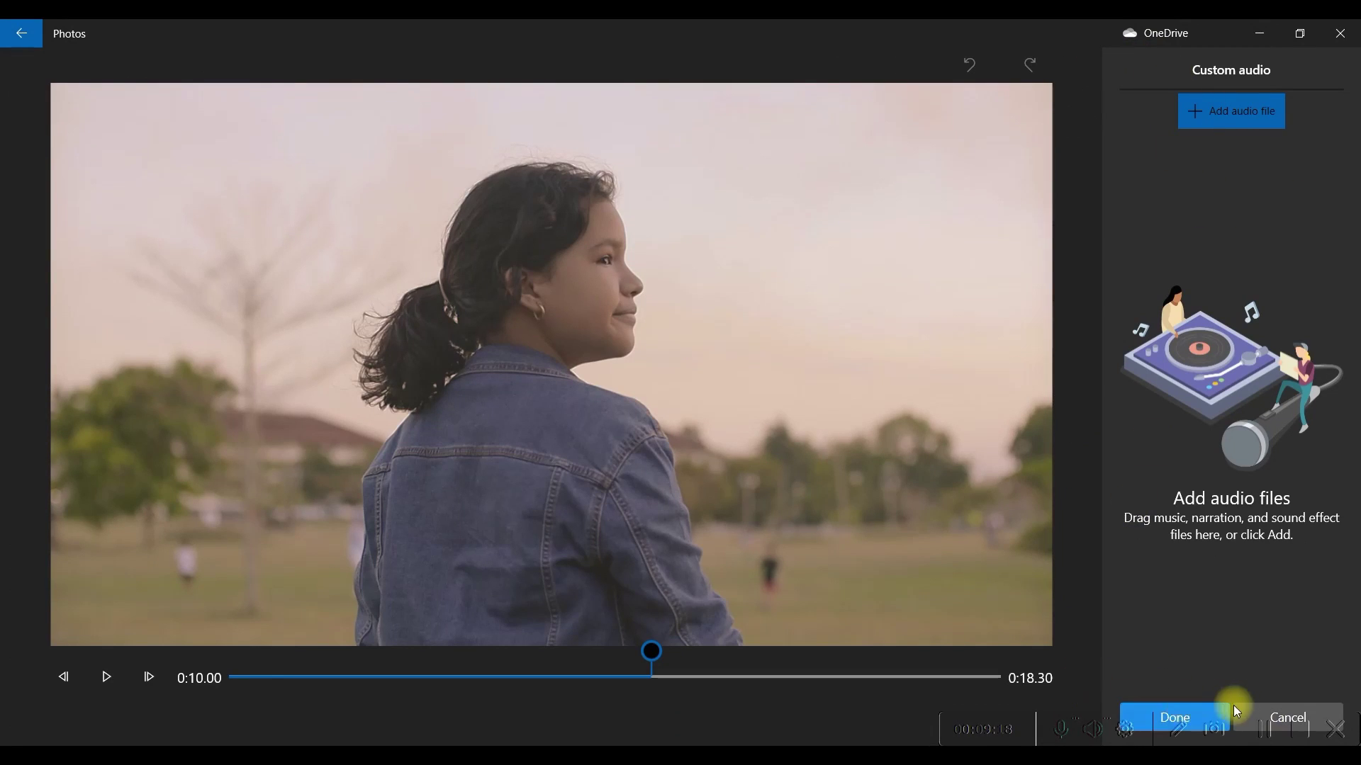
pyautogui.click(1263, 713)
# Step: Preview several background music tracks and add Blossoming to the video at music volume 100
pyautogui.click(1005, 68)
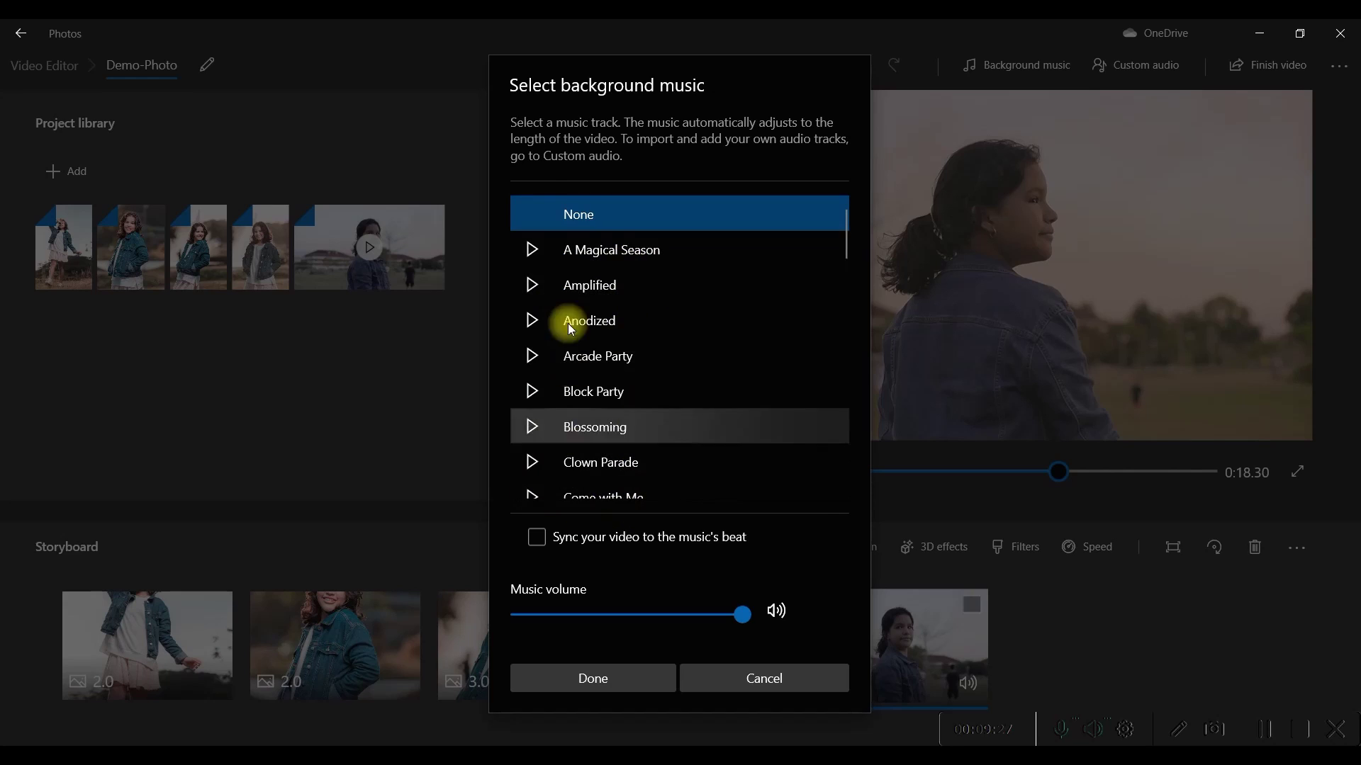
pyautogui.click(542, 286)
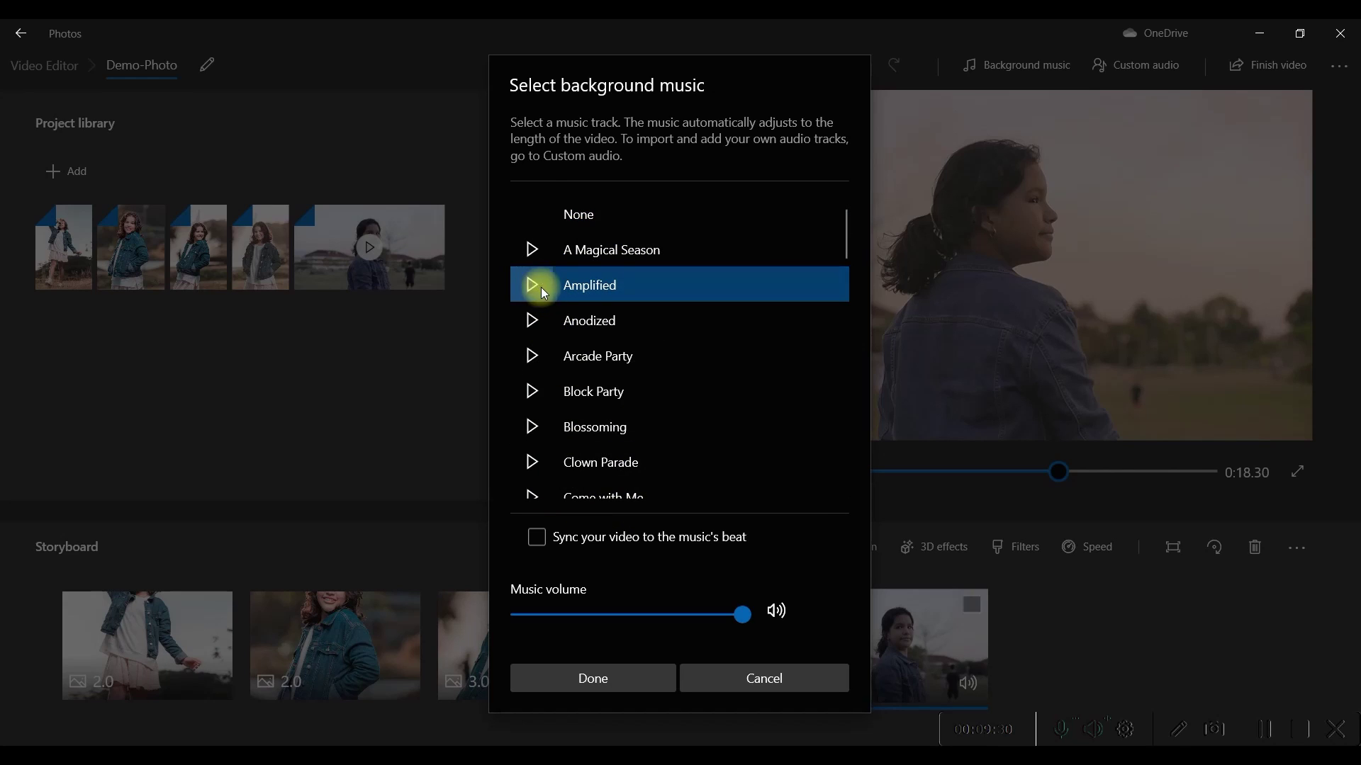
pyautogui.click(537, 325)
pyautogui.click(525, 368)
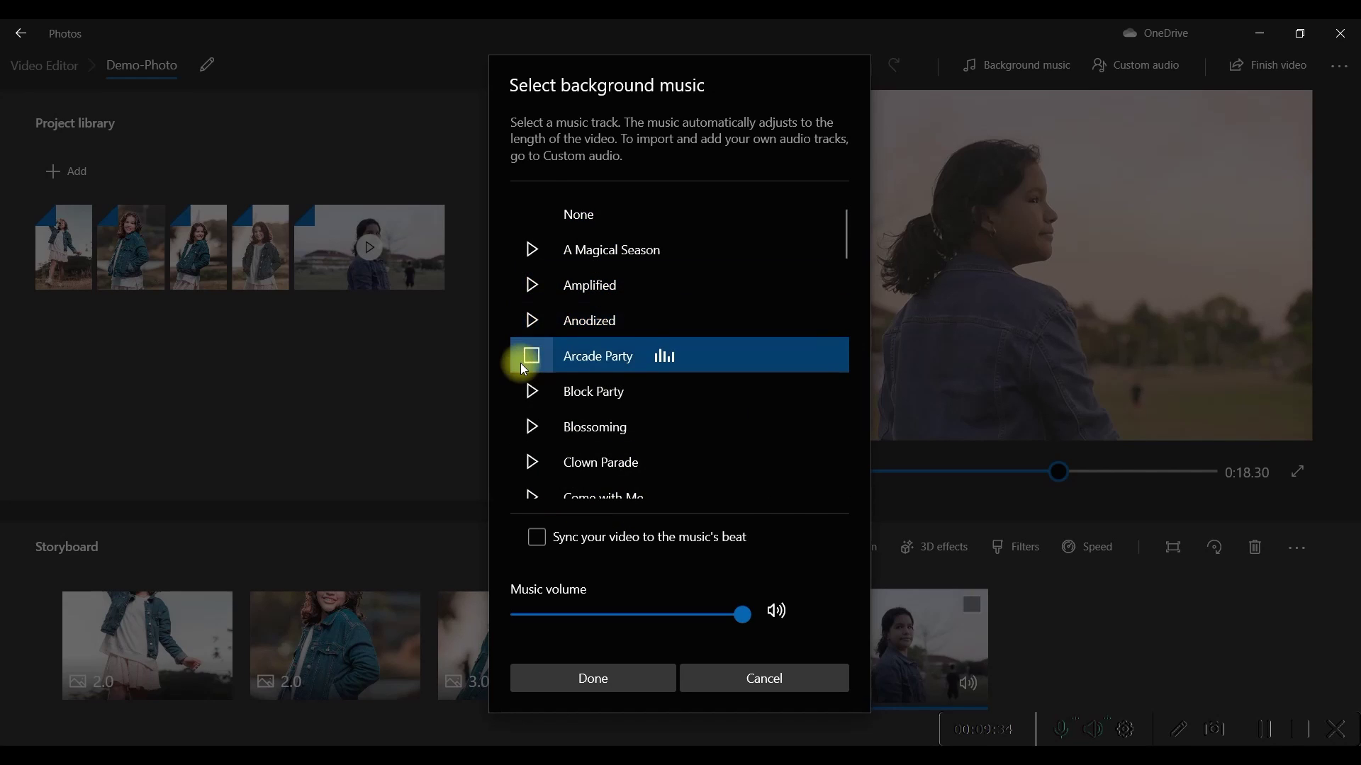
pyautogui.click(543, 394)
pyautogui.click(537, 427)
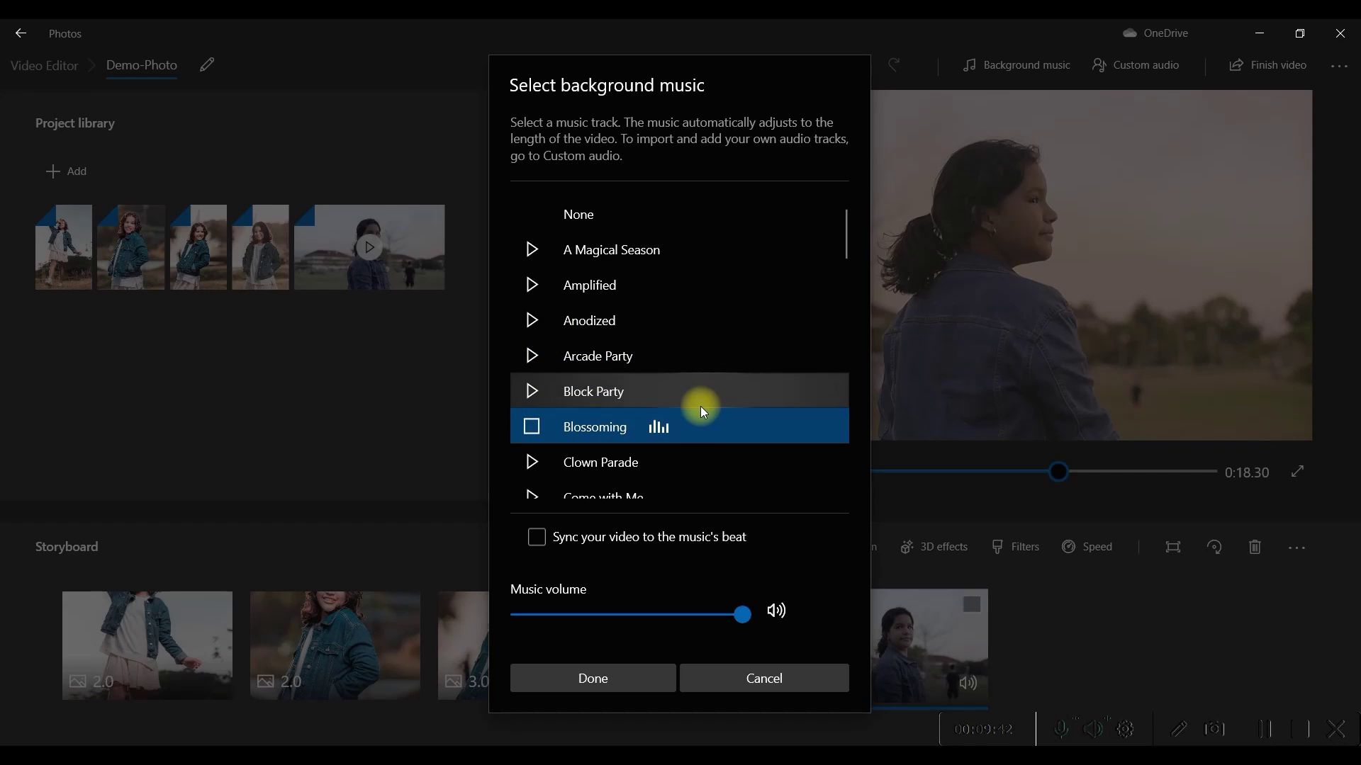
pyautogui.click(559, 432)
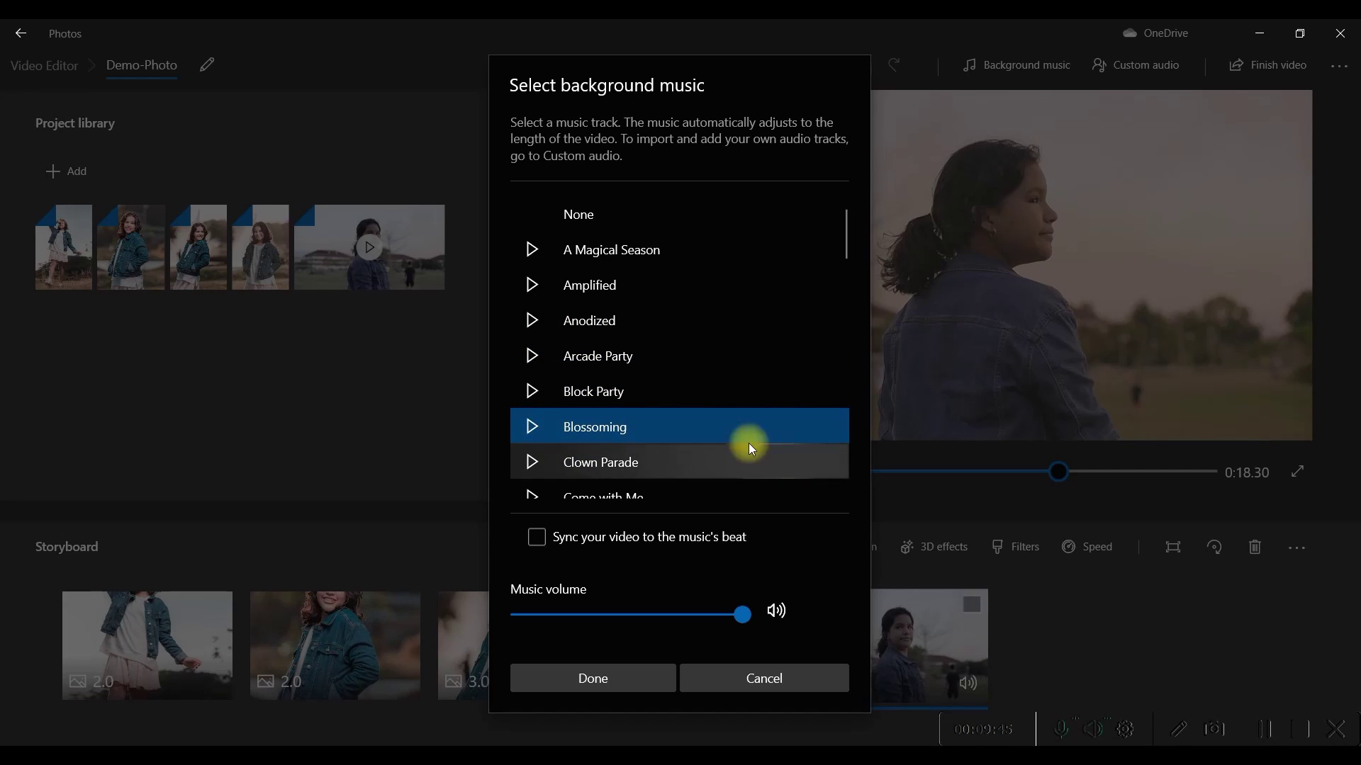
pyautogui.moveTo(744, 624); pyautogui.dragTo(803, 619)
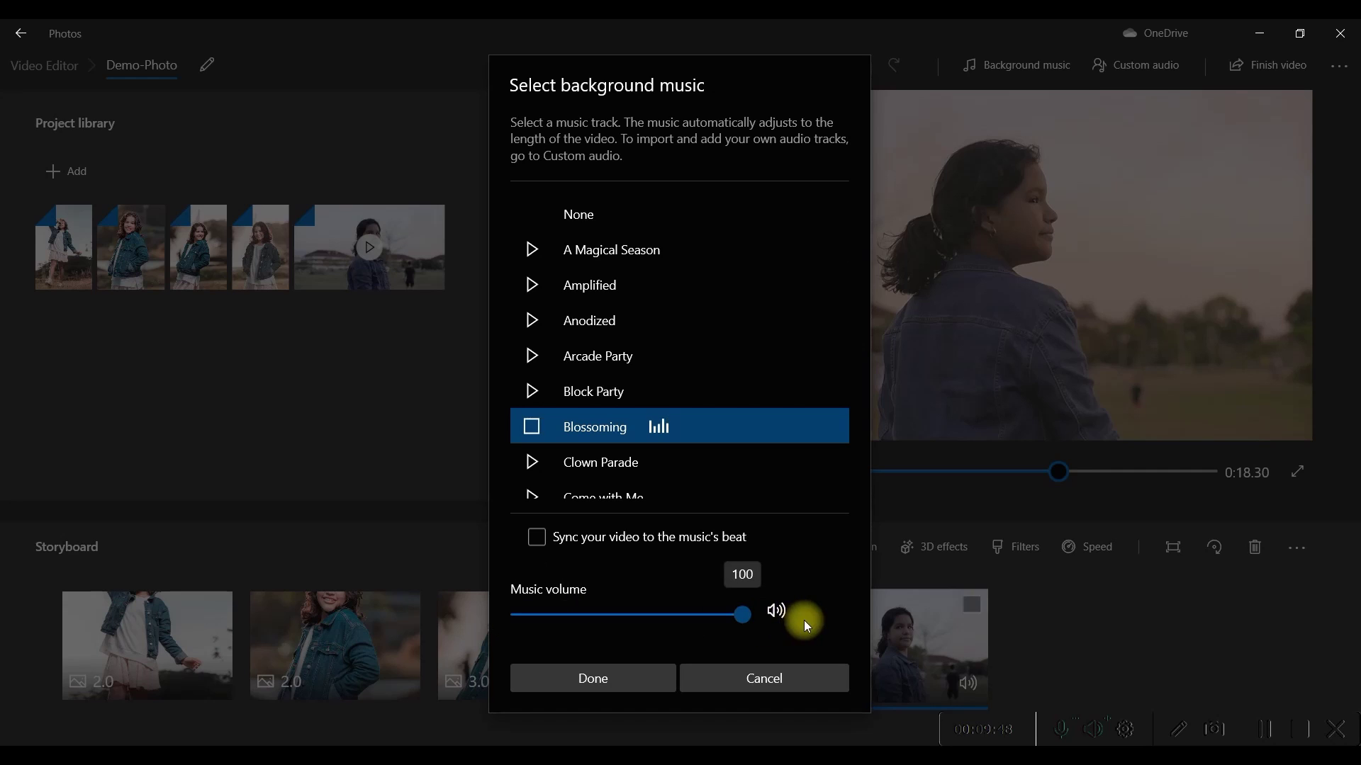
pyautogui.click(598, 682)
# Step: Play the project from the beginning to check the background music, stopping during the fourth photo
pyautogui.moveTo(1063, 471); pyautogui.dragTo(872, 472)
pyautogui.click(744, 472)
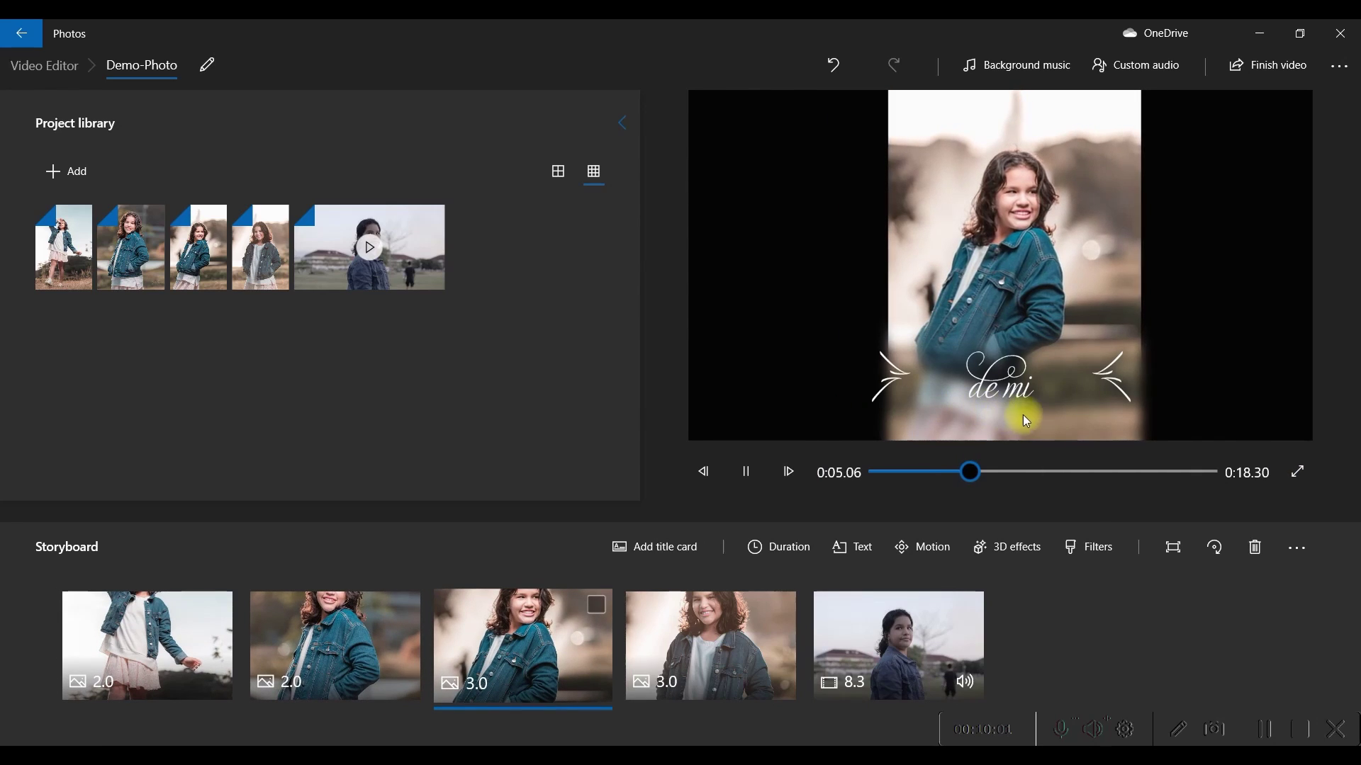
pyautogui.click(745, 472)
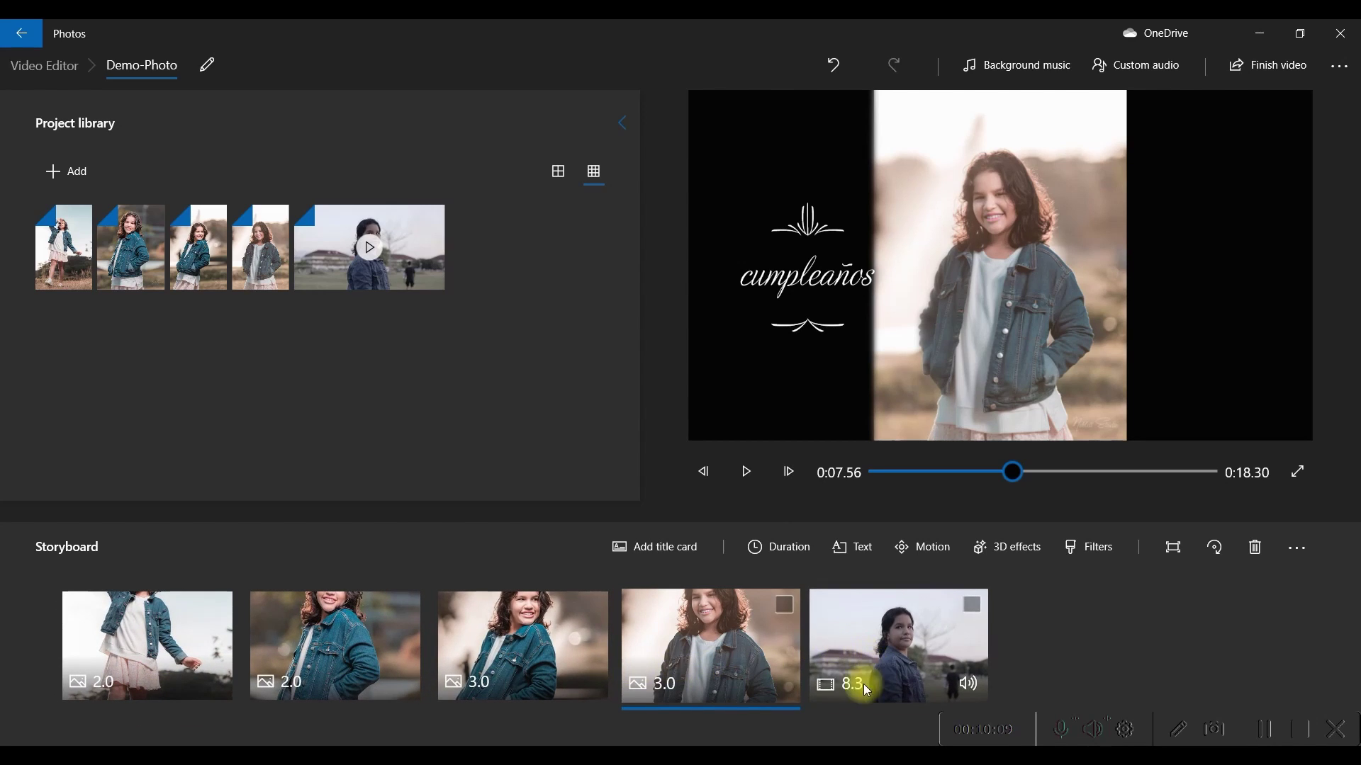
# Step: Try syncing the video to the Blossoming track's beat, and undo that music change after playing back the project
pyautogui.click(1012, 63)
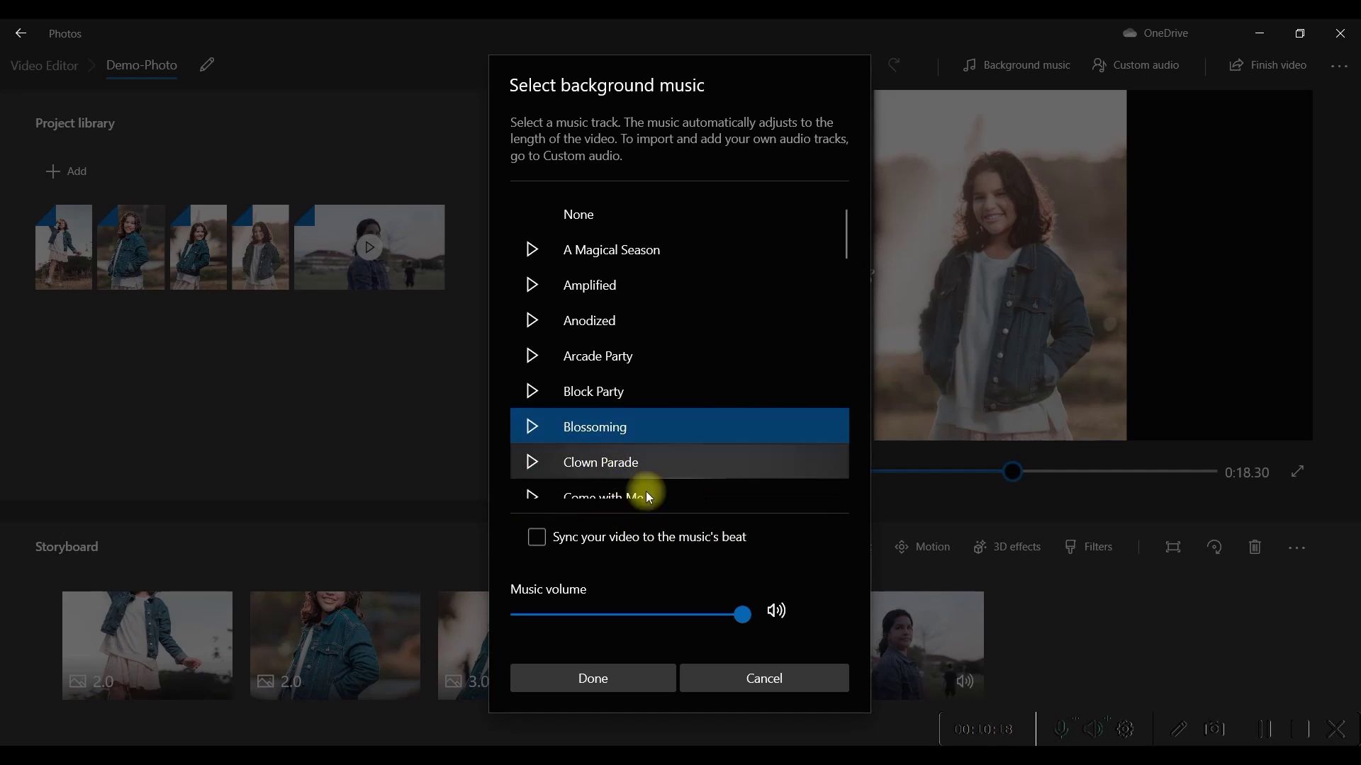
pyautogui.click(541, 541)
pyautogui.click(603, 682)
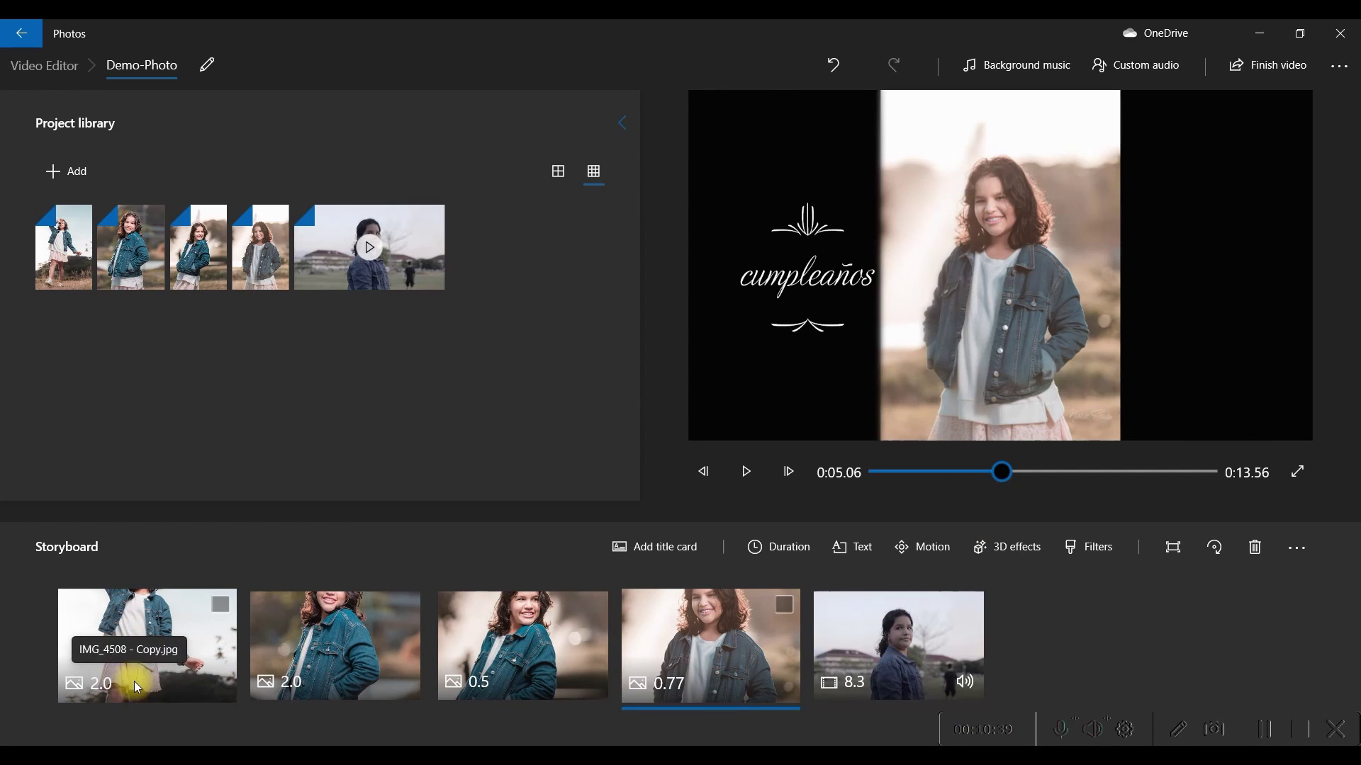
pyautogui.moveTo(1002, 473); pyautogui.dragTo(853, 476)
pyautogui.click(739, 480)
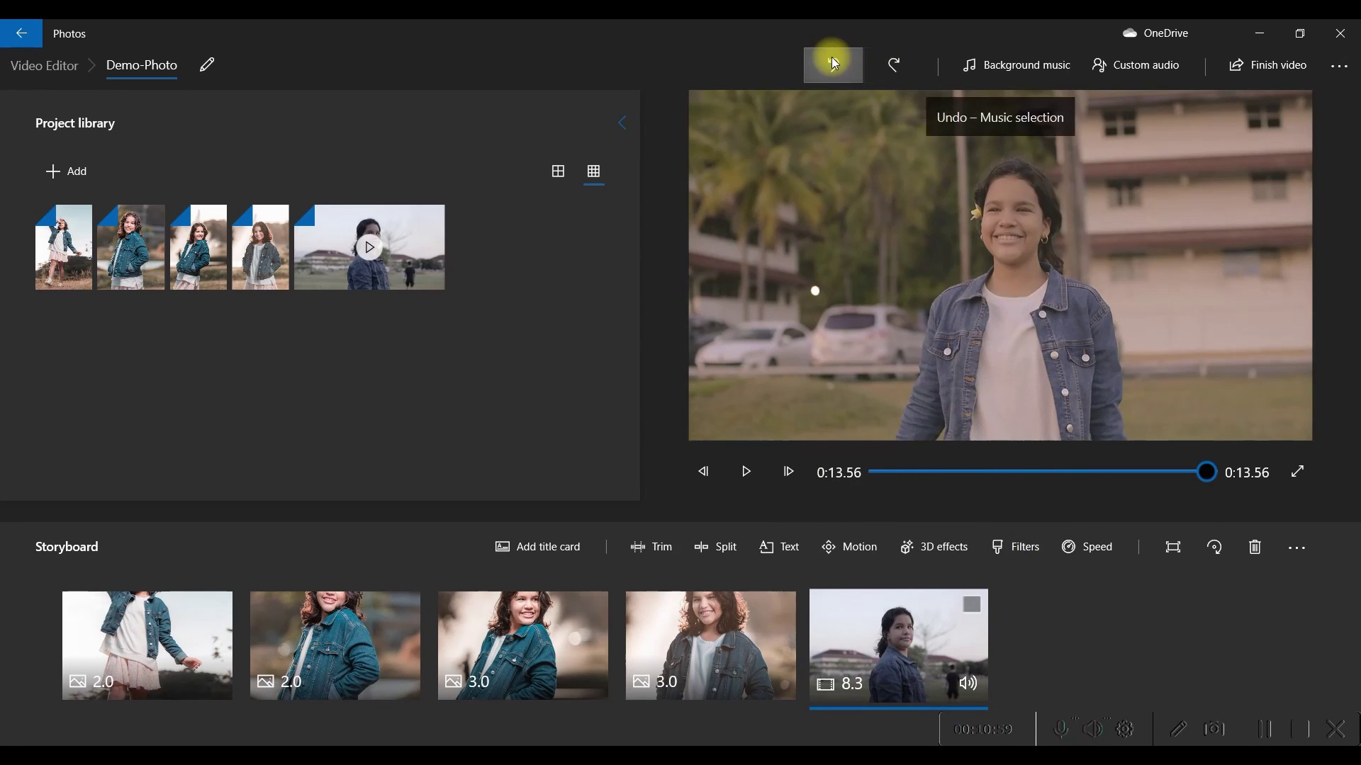
pyautogui.click(835, 64)
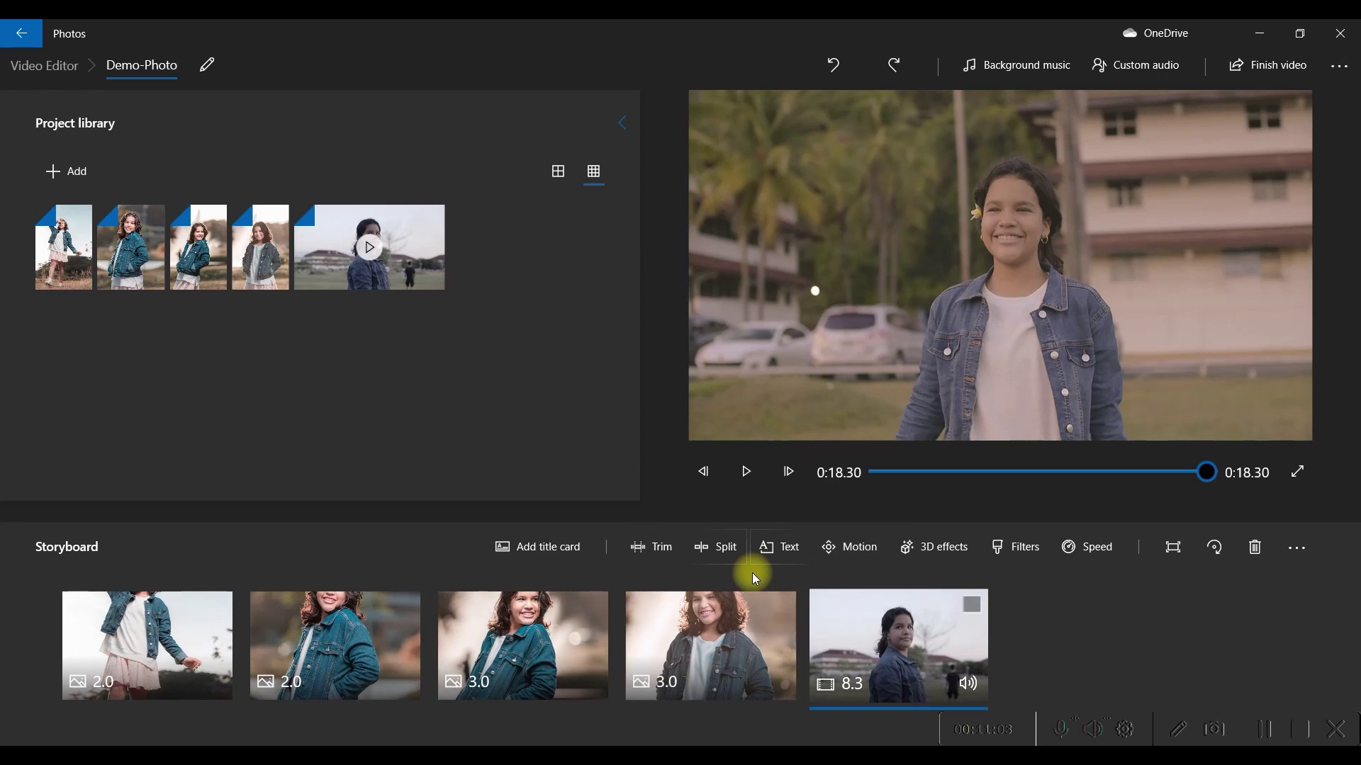
# Step: Lower the volume of the storyboard's video clip to about 79
pyautogui.rightClick(914, 620)
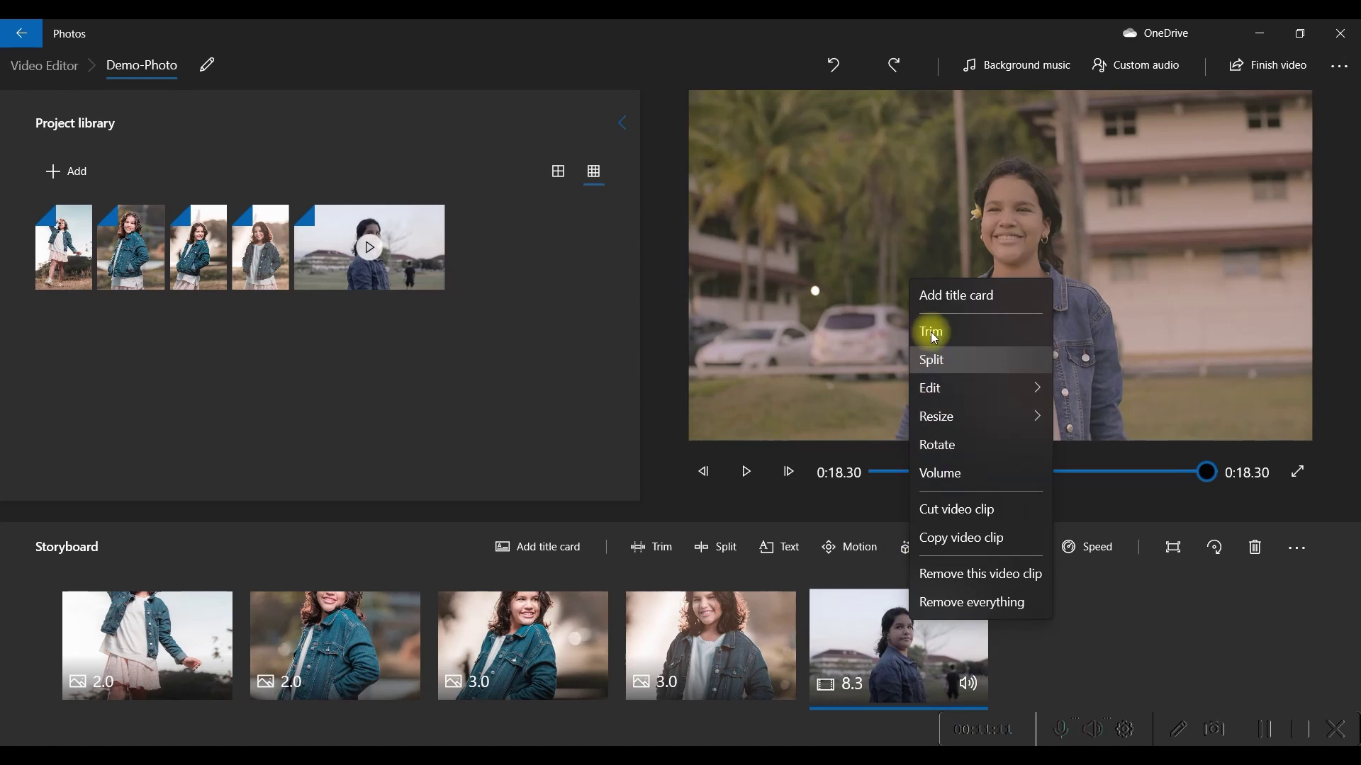
pyautogui.click(957, 476)
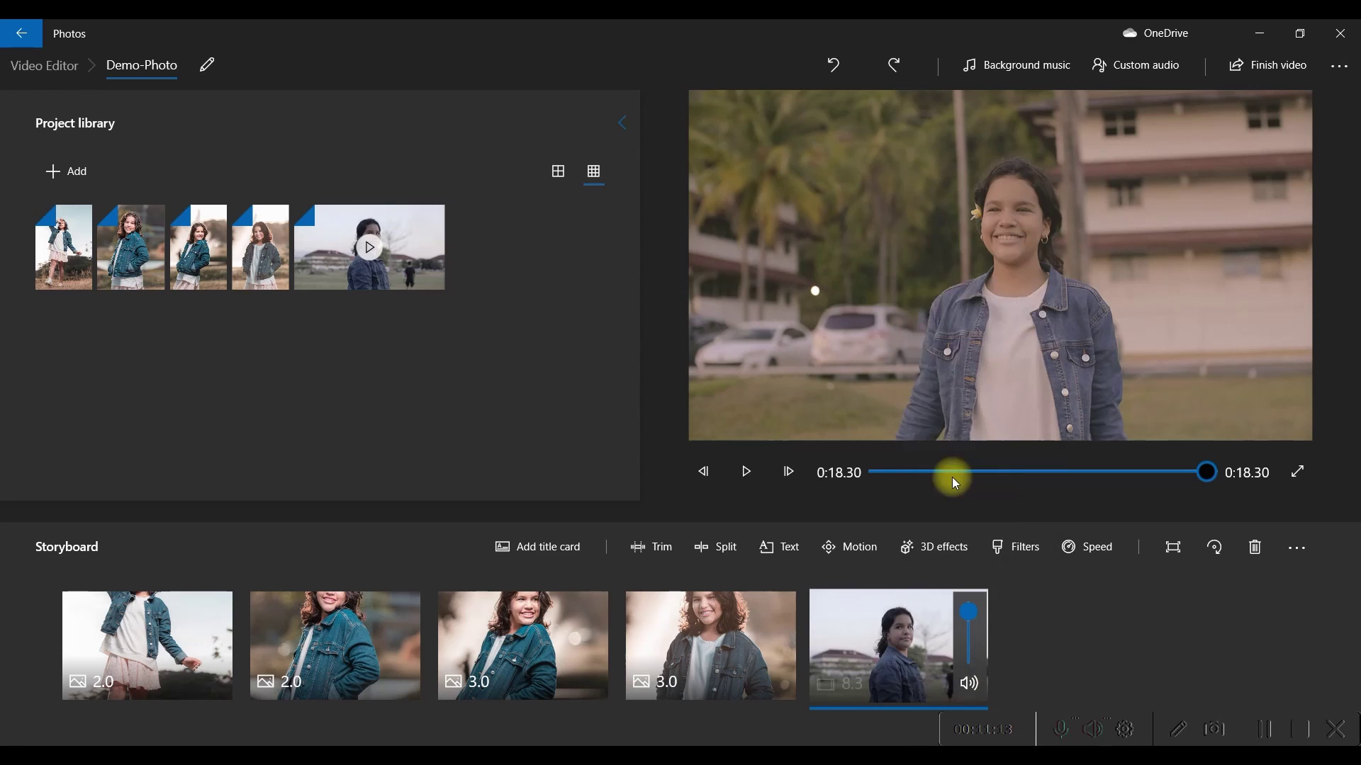
pyautogui.moveTo(969, 608); pyautogui.dragTo(972, 629)
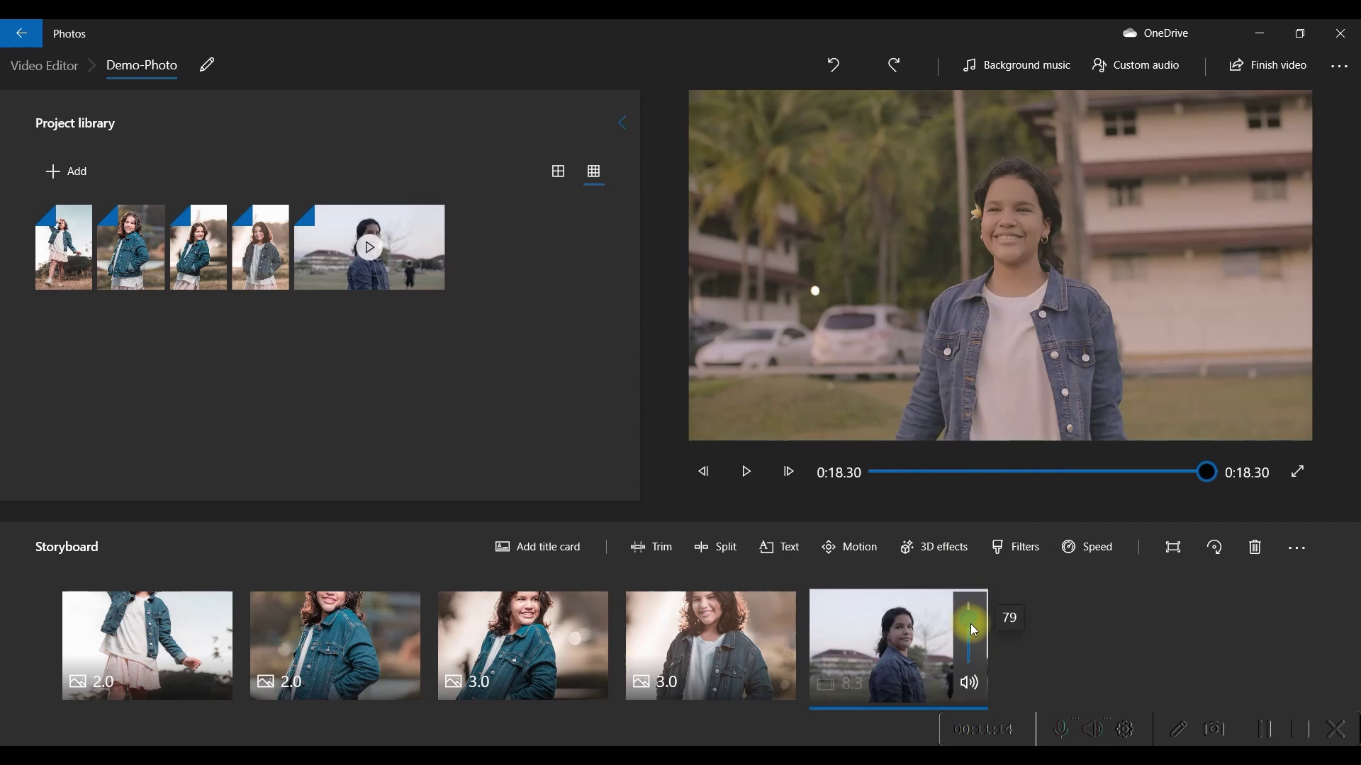
# Step: Play the ending and replay the project from the start to review the sound, stopping during the fourth photo
pyautogui.click(1145, 475)
pyautogui.click(746, 471)
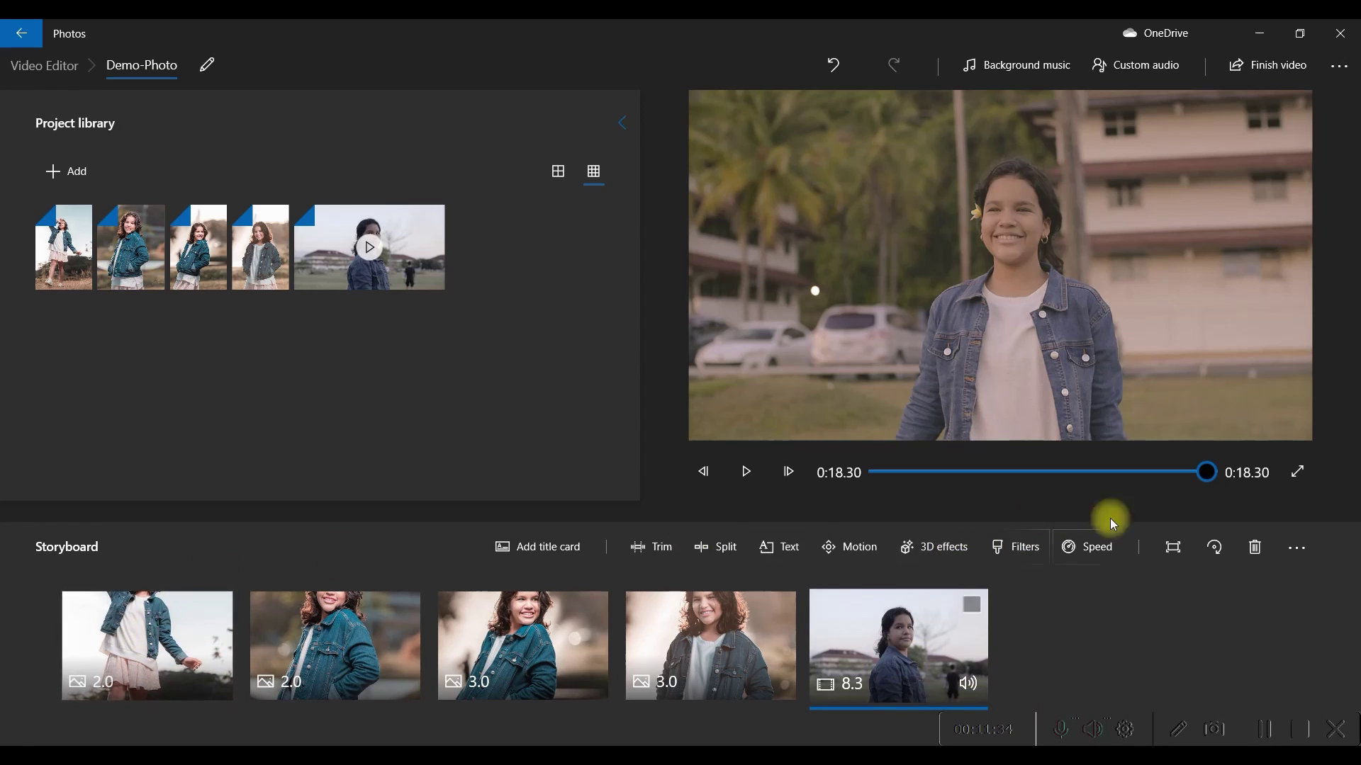
pyautogui.moveTo(1205, 472); pyautogui.dragTo(768, 477)
pyautogui.click(744, 472)
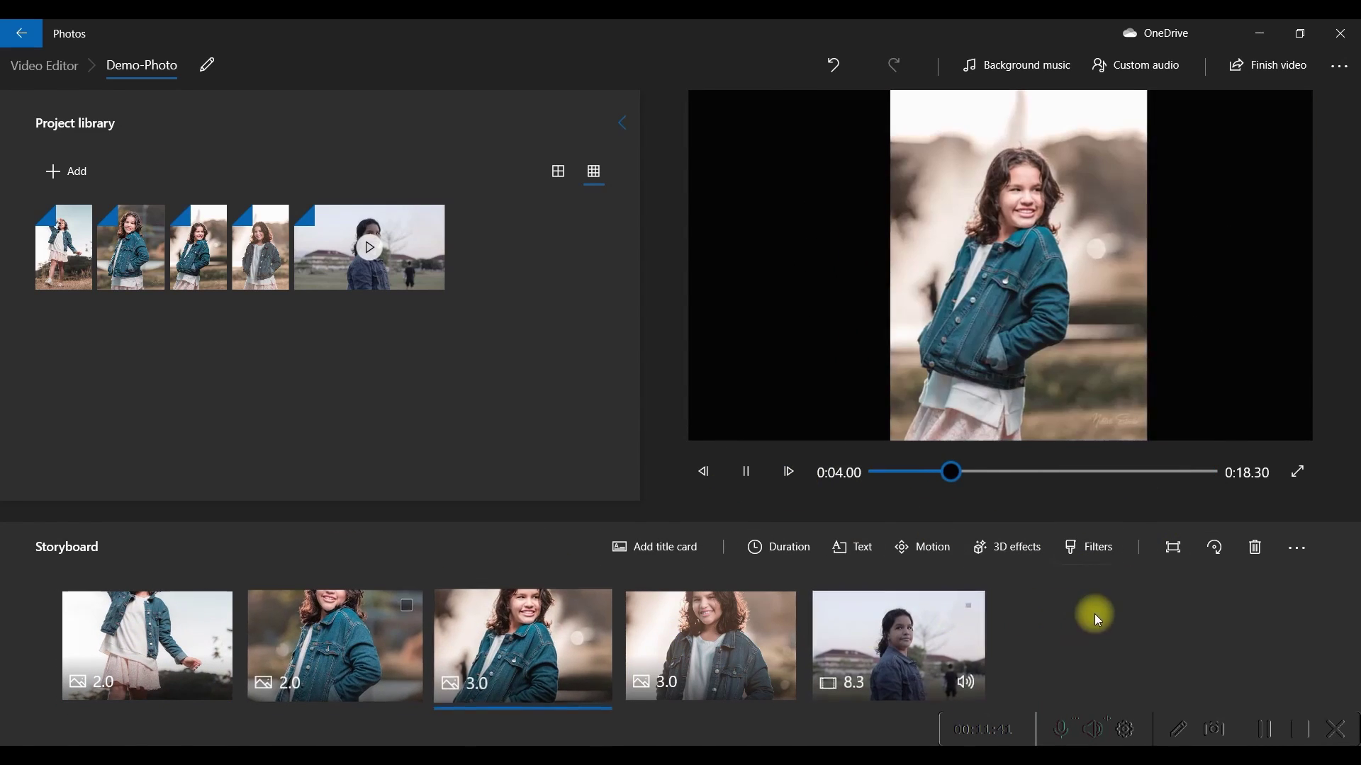
pyautogui.click(788, 471)
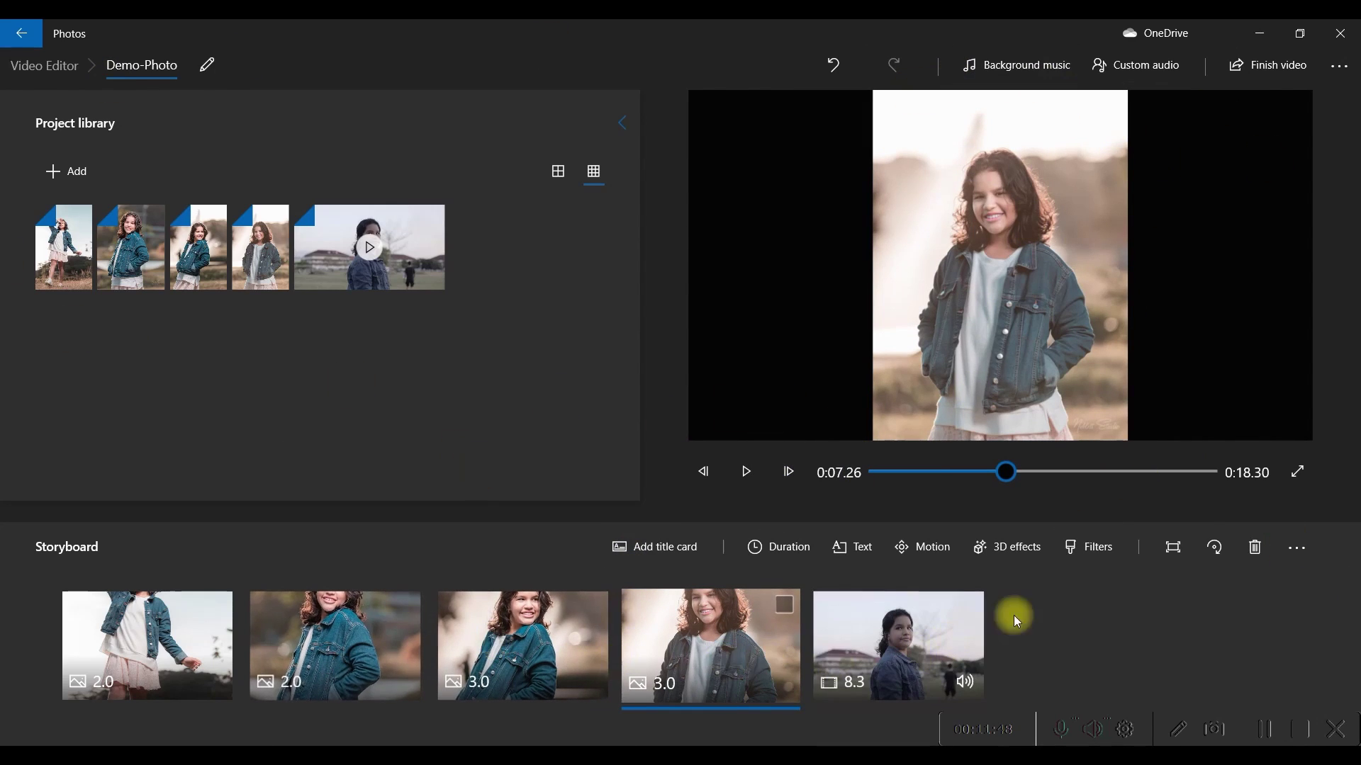
# Step: Export the finished video in High 1080p quality, and view the exported Demo-Photo.mp4 maximized before closing it
pyautogui.click(1278, 66)
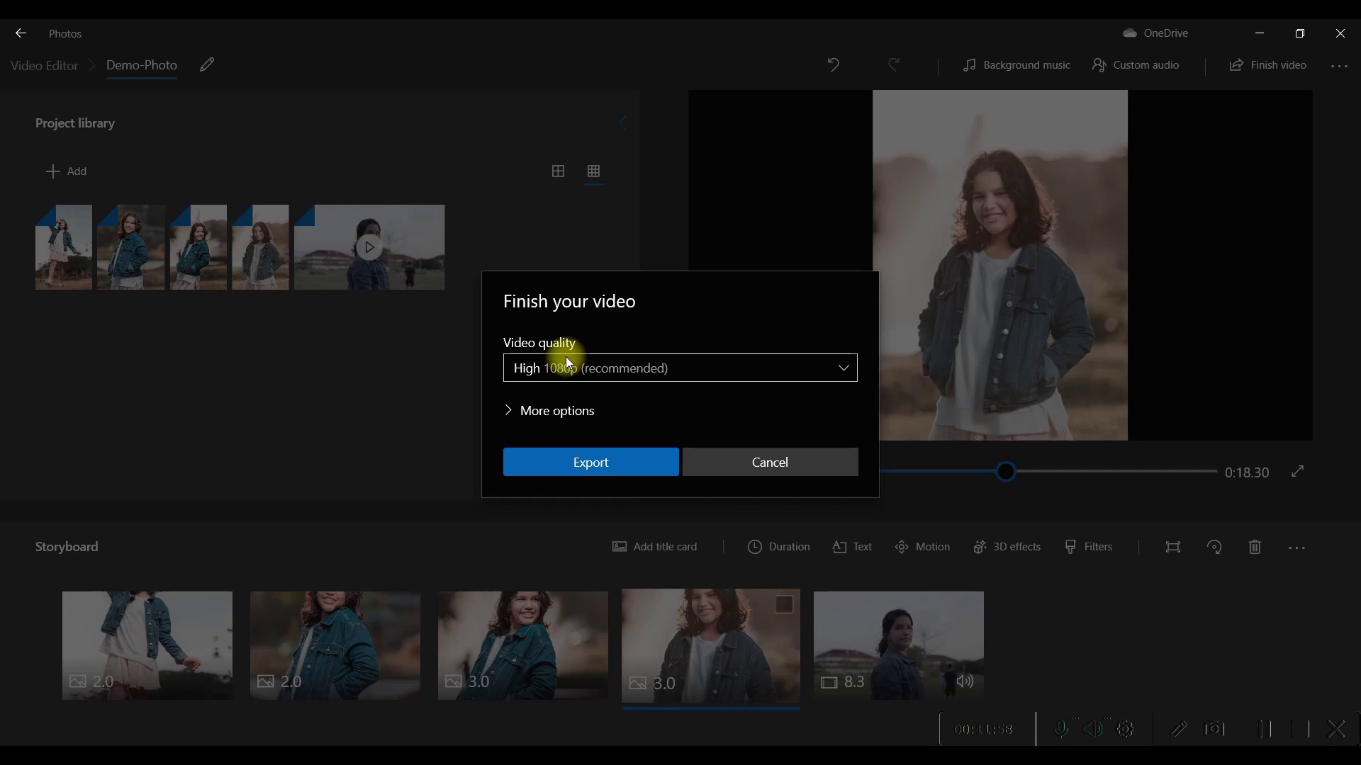
pyautogui.click(598, 465)
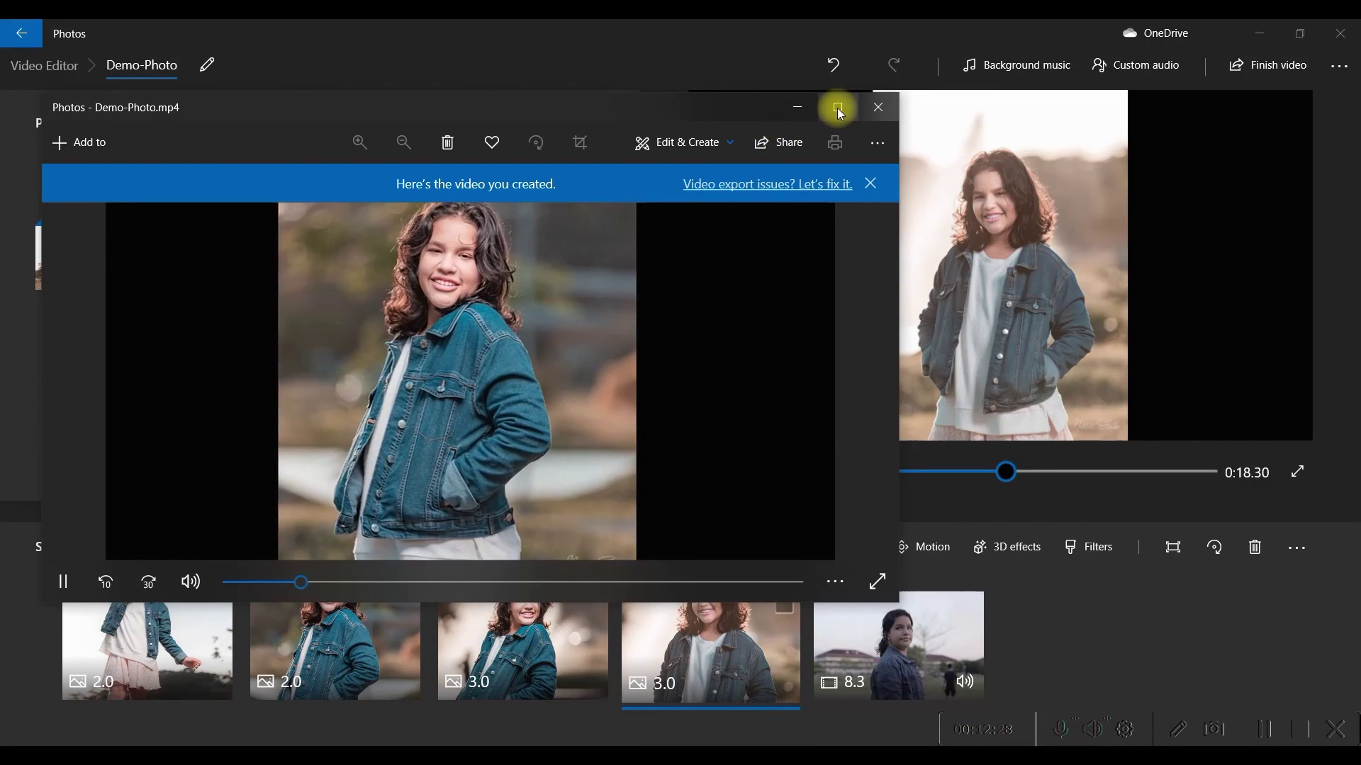
pyautogui.click(836, 107)
pyautogui.click(1340, 33)
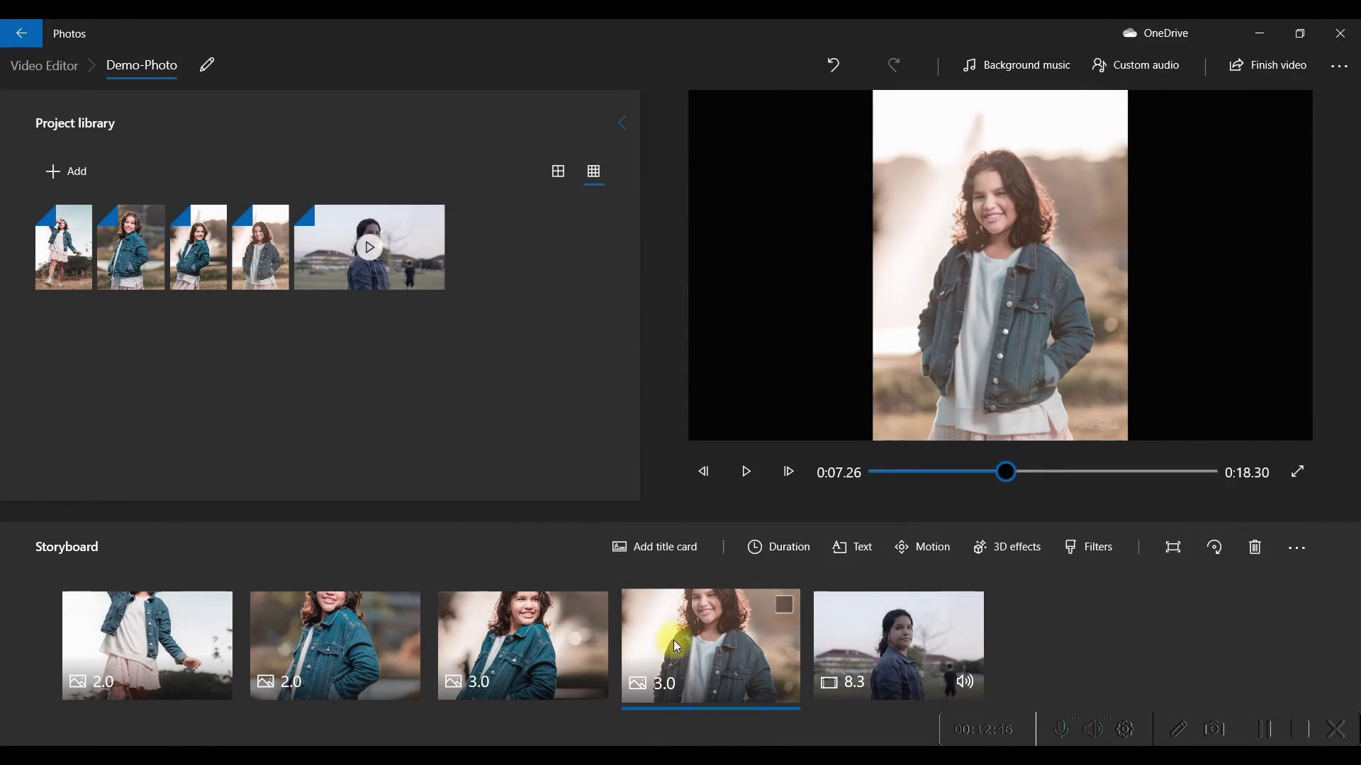